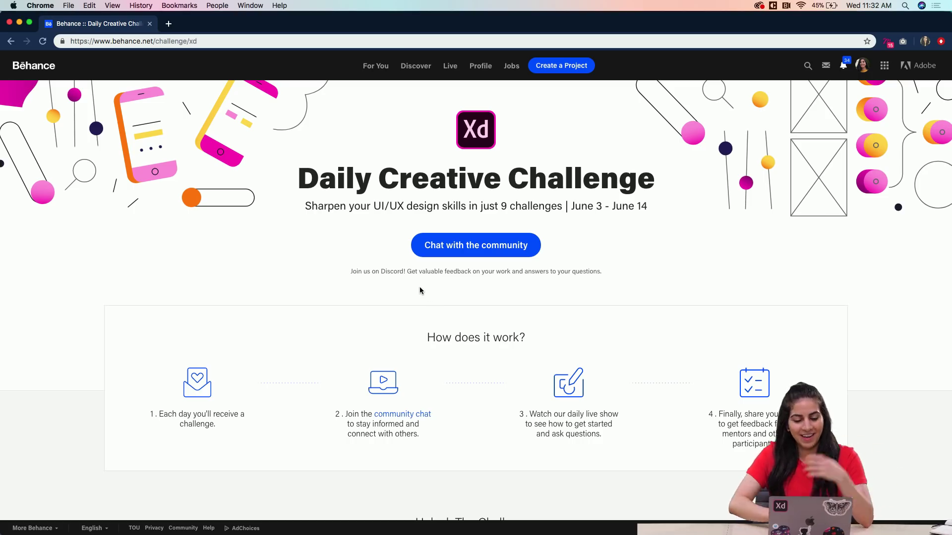
Review the XD Daily Creative Challenge page, from the how-it-works section through the challenge cards to Next Steps
scroll(384, 382, "down", 1)
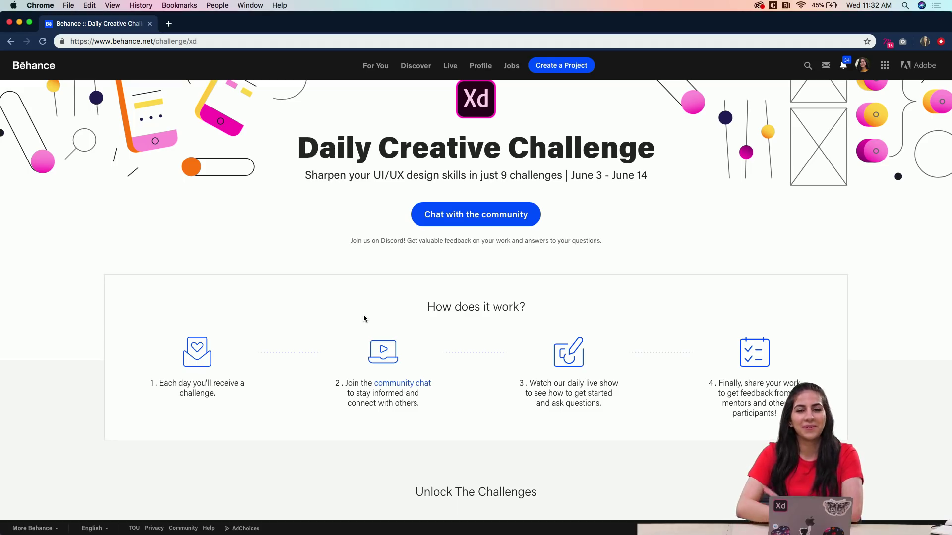
scroll(307, 355, "down", 3)
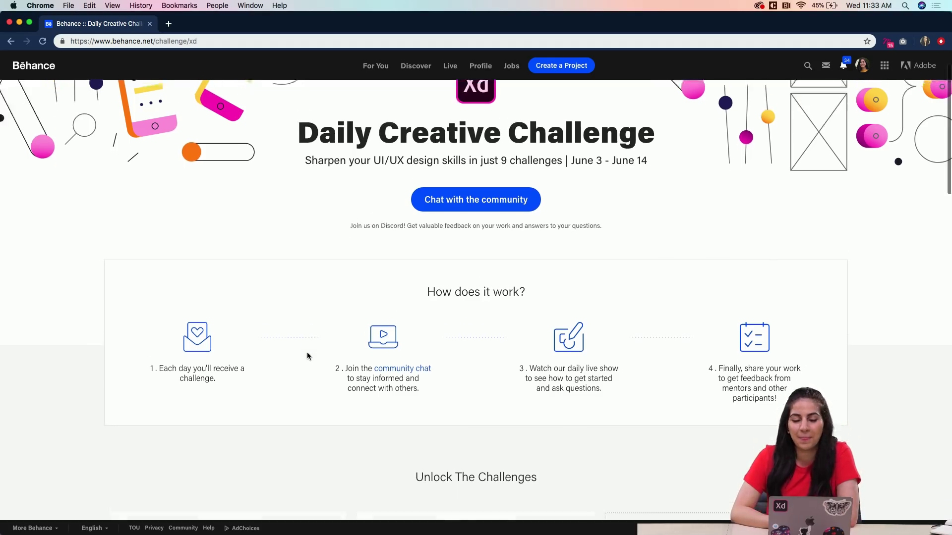
scroll(308, 355, "up", 4)
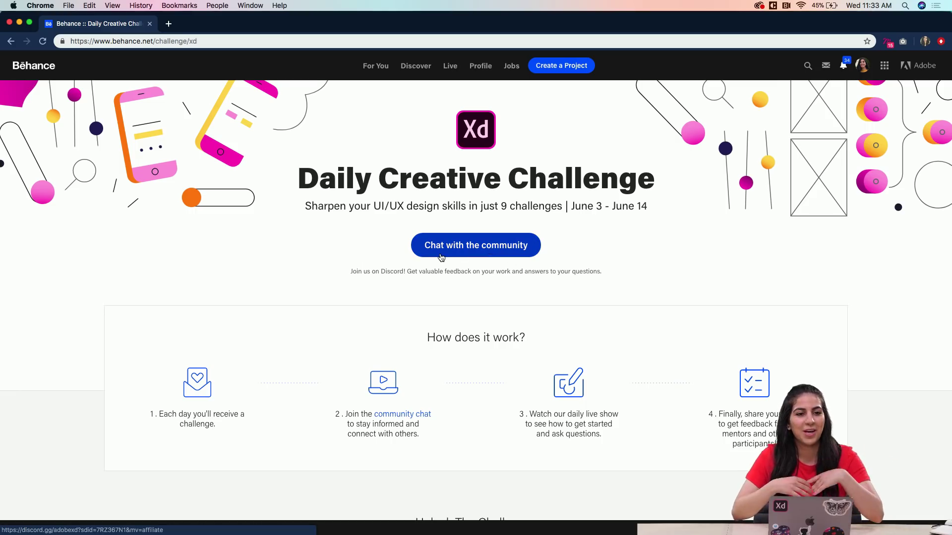
scroll(386, 296, "down", 3)
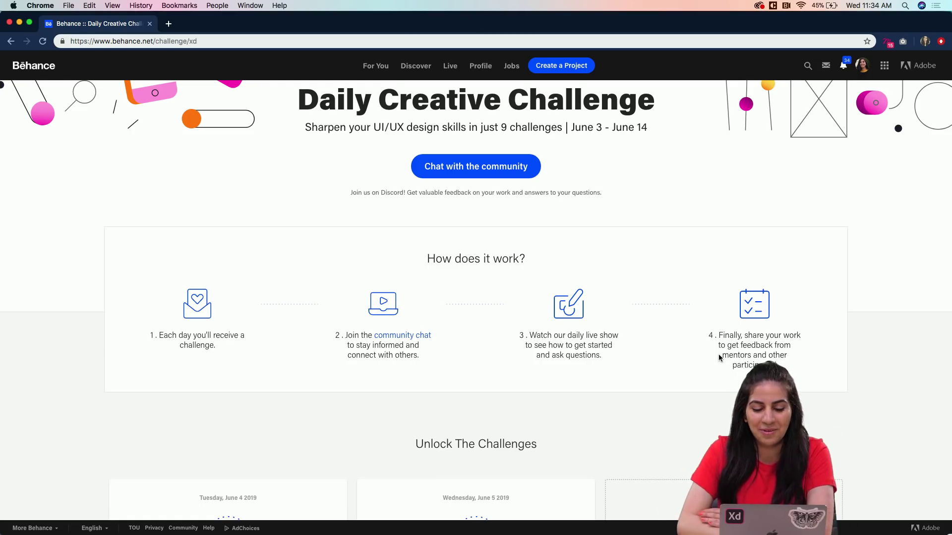
scroll(719, 356, "down", 5)
scroll(718, 354, "down", 1)
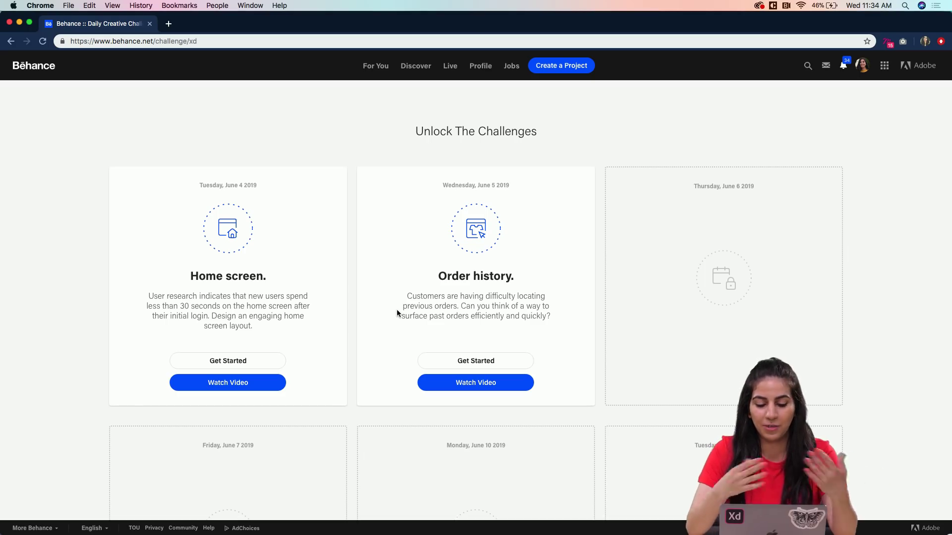
scroll(405, 337, "down", 15)
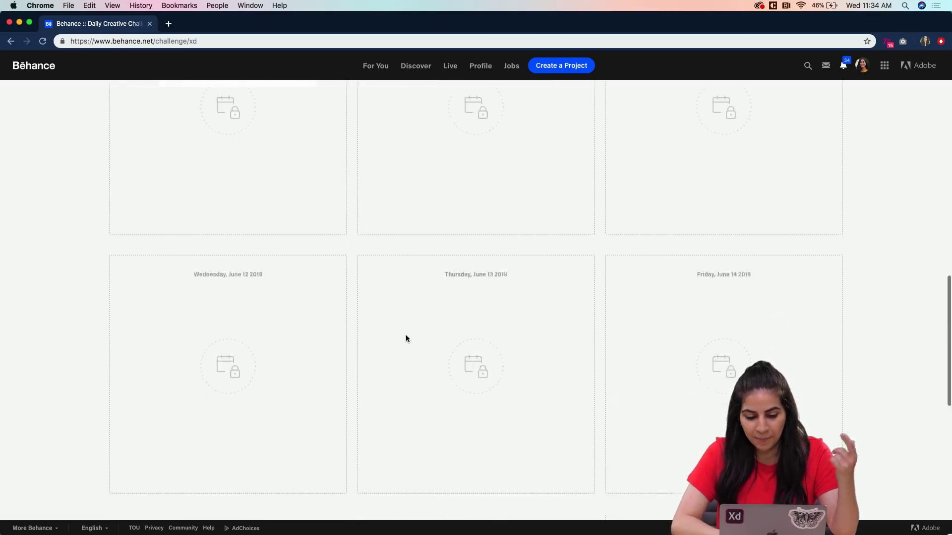
scroll(406, 338, "down", 3)
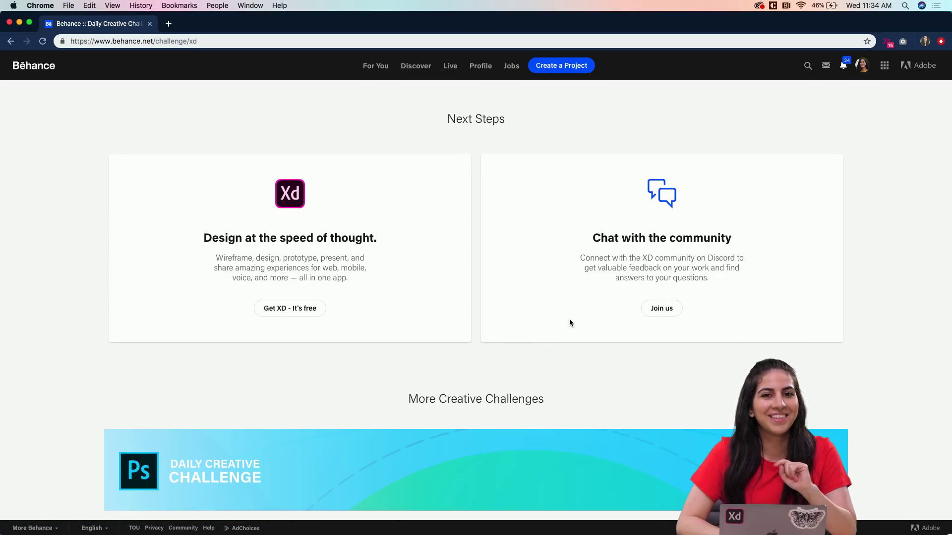
Switch to Discord and browse the designs and comments shared in the Adobe XD server's design-feedback channel
left_click(584, 523)
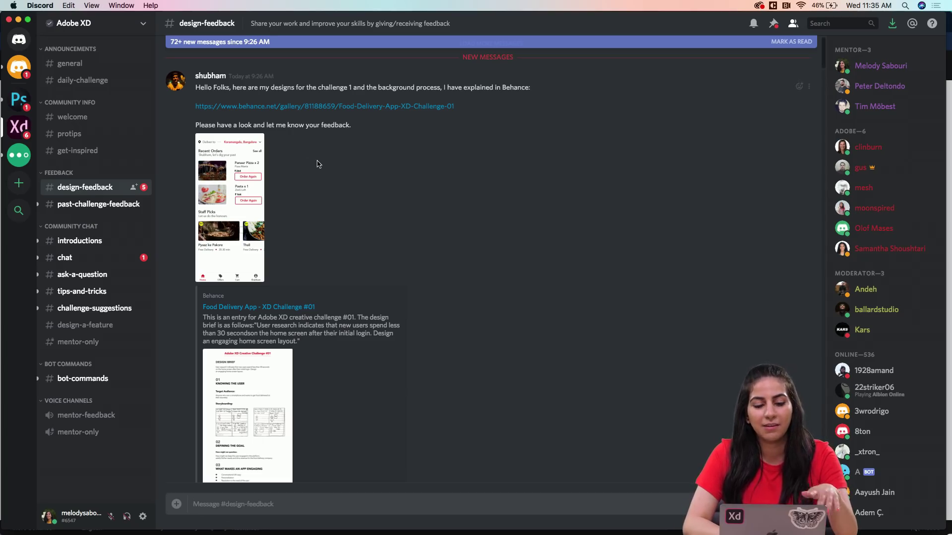
scroll(320, 162, "up", 5)
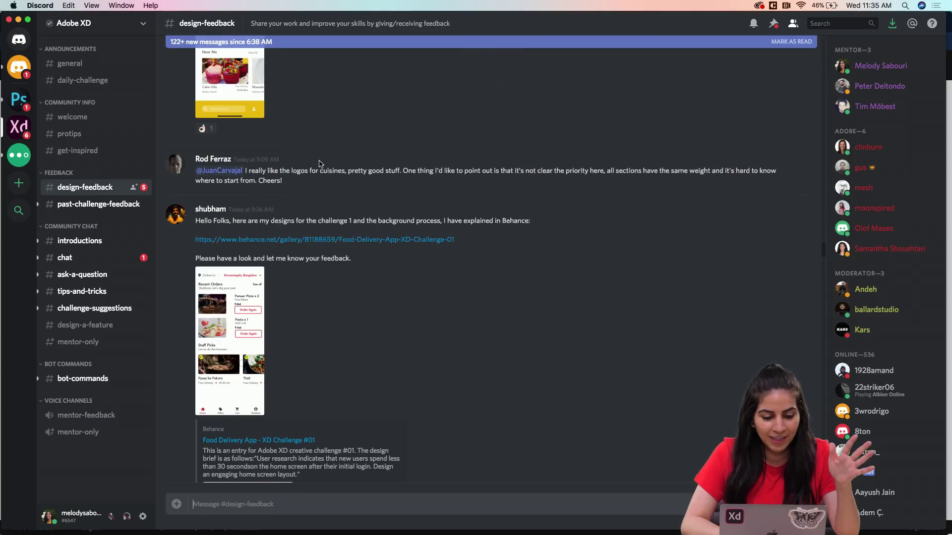
scroll(320, 163, "up", 15)
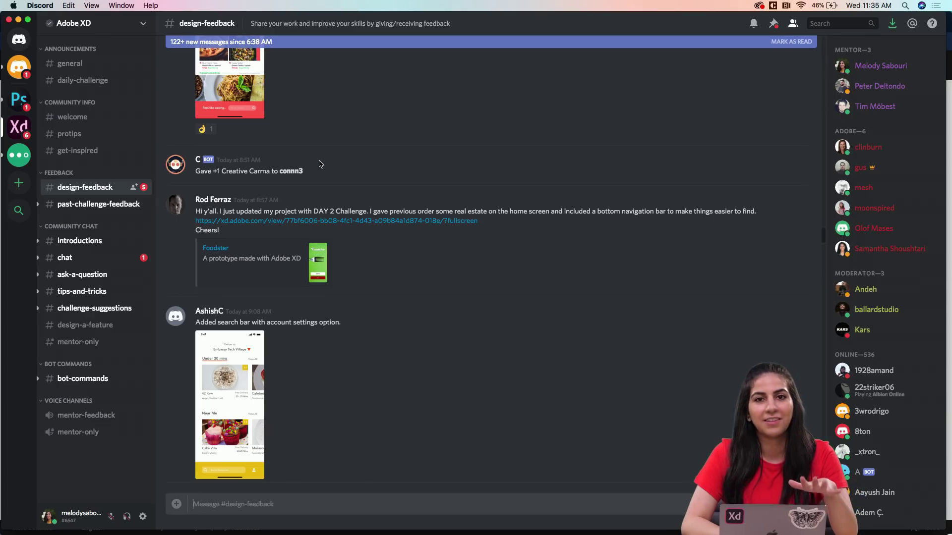
scroll(320, 164, "up", 10)
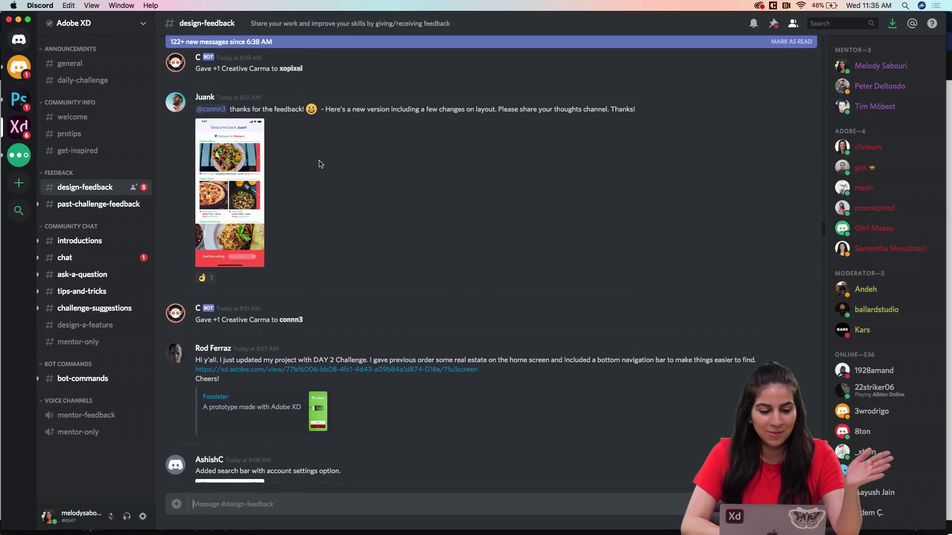
scroll(320, 164, "up", 4)
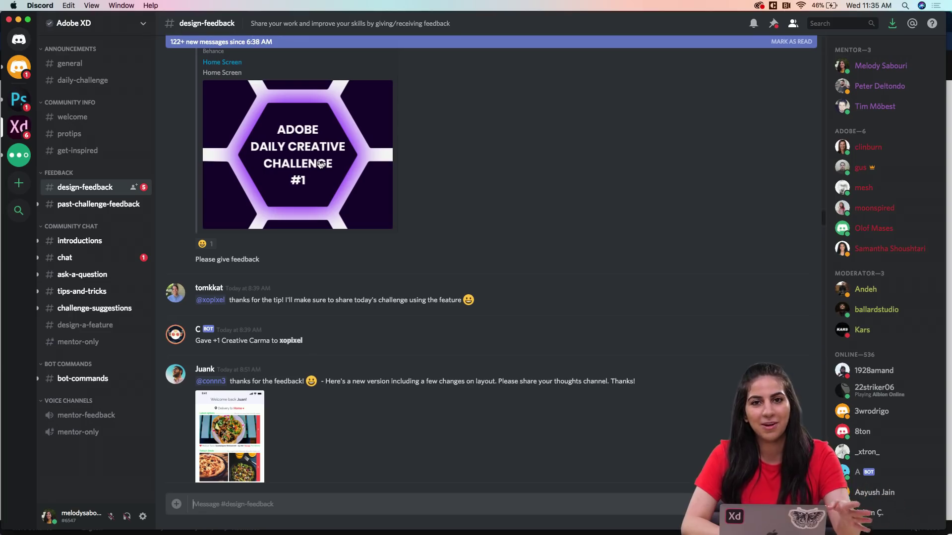
scroll(319, 164, "up", 13)
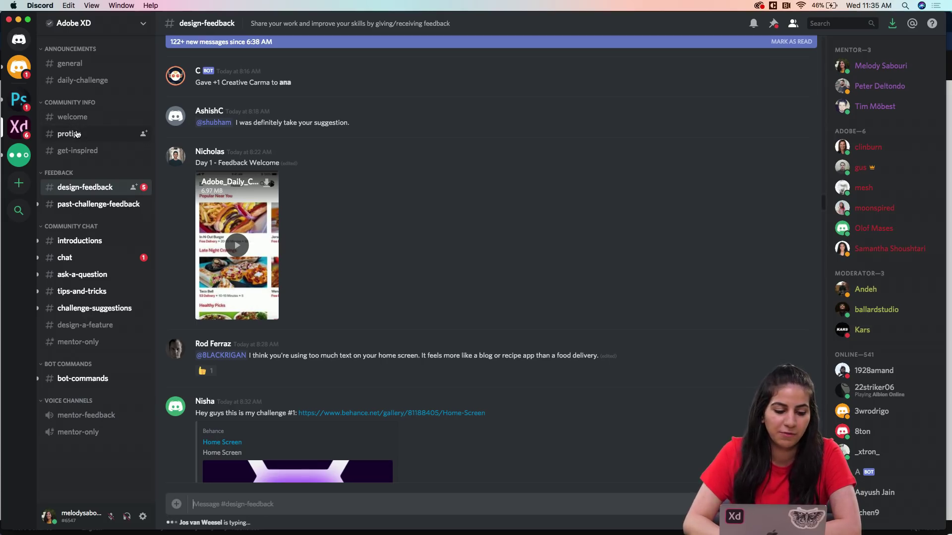
View the protips and get-inspired channels of the Adobe XD server
left_click(77, 134)
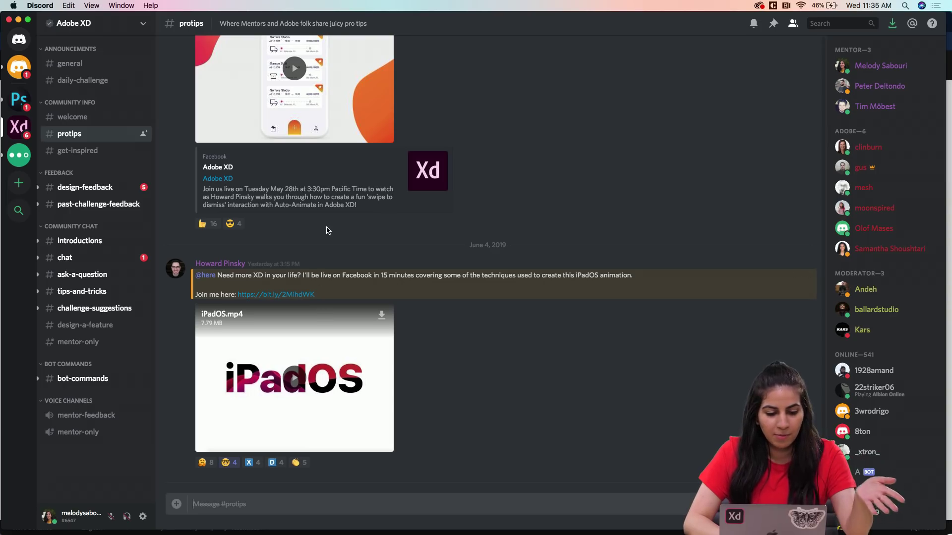
scroll(326, 230, "up", 5)
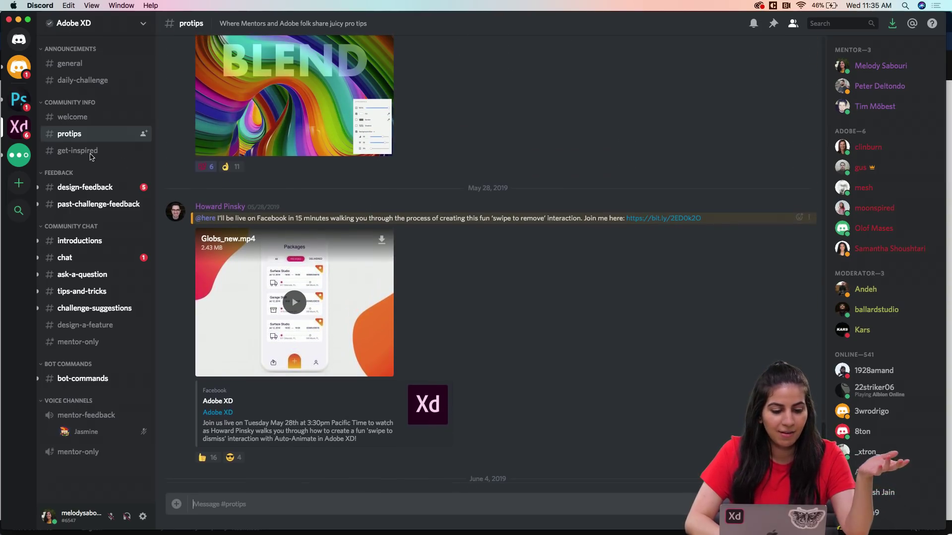
left_click(91, 157)
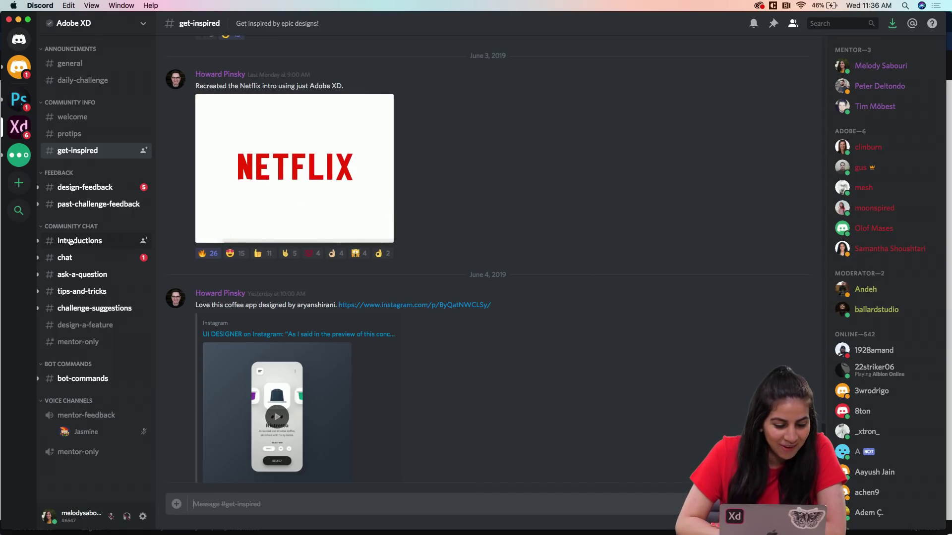
Open the design-feedback channel briefly, and read through the posts in the past-challenge-feedback channel
left_click(75, 187)
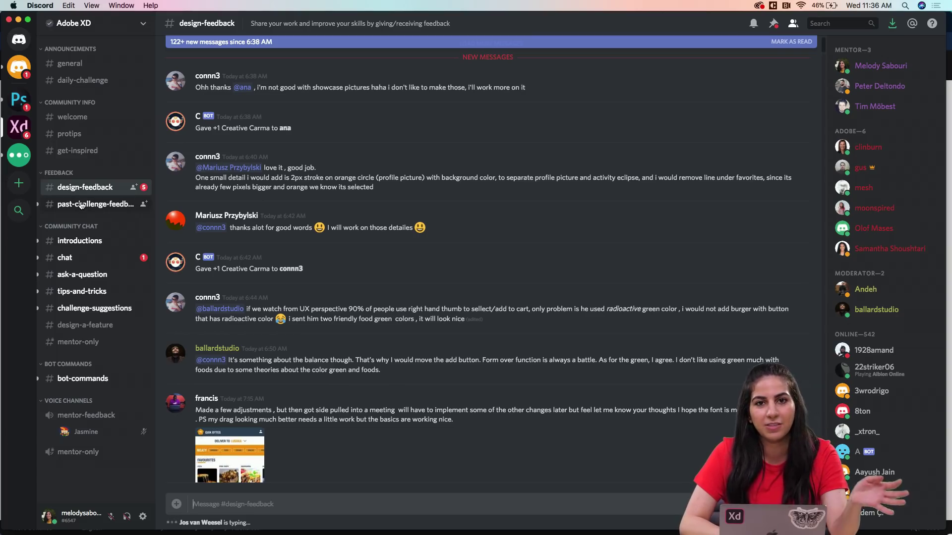
left_click(80, 205)
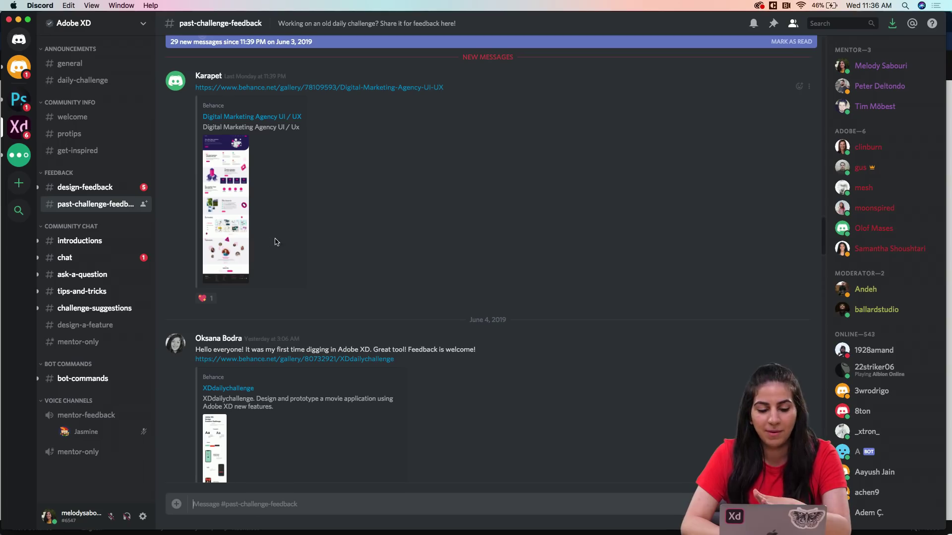
scroll(290, 342, "down", 12)
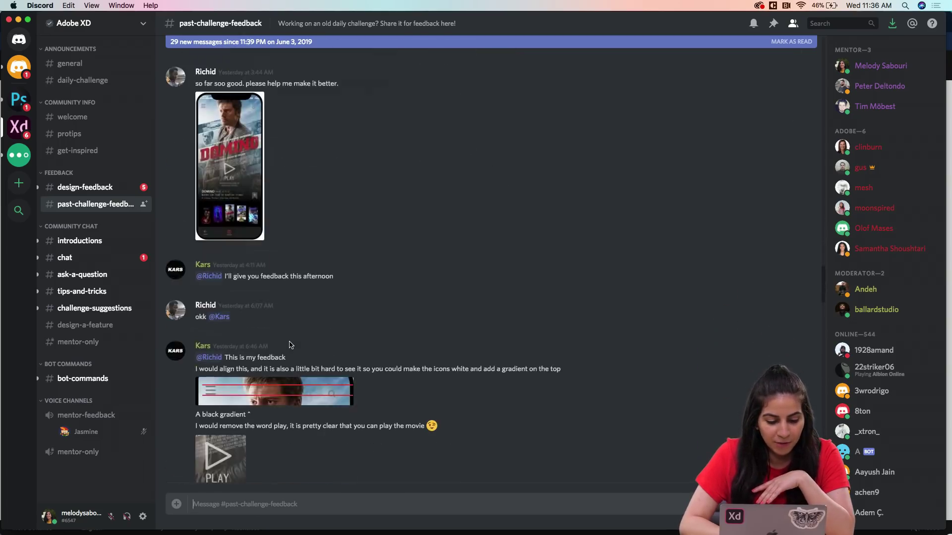
scroll(290, 344, "down", 10)
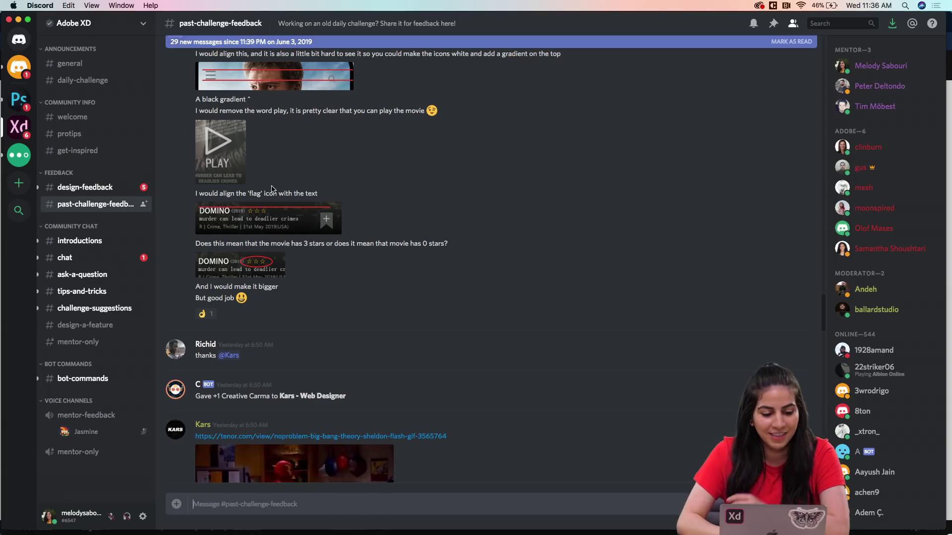
Look through the chat, ask-a-question and tips-and-tricks channels, and return to design-feedback
left_click(70, 257)
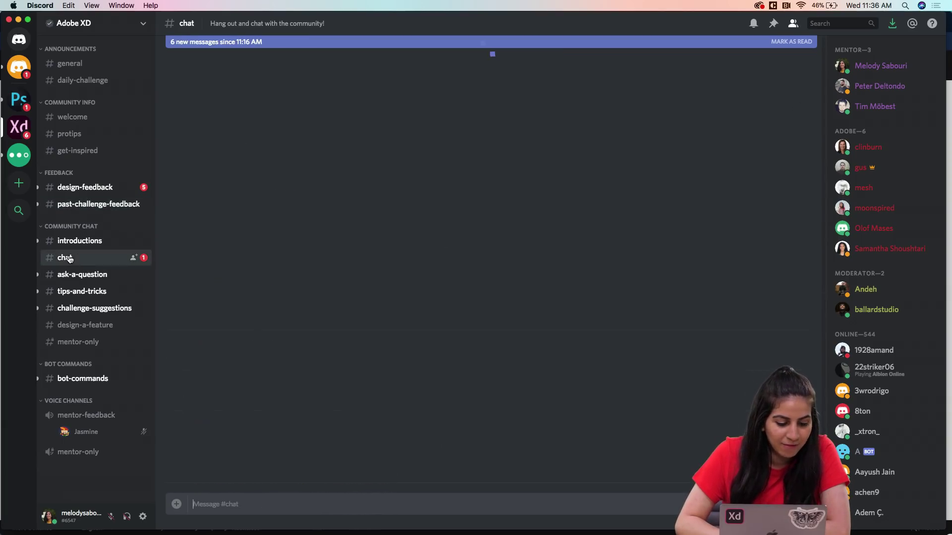
left_click(83, 275)
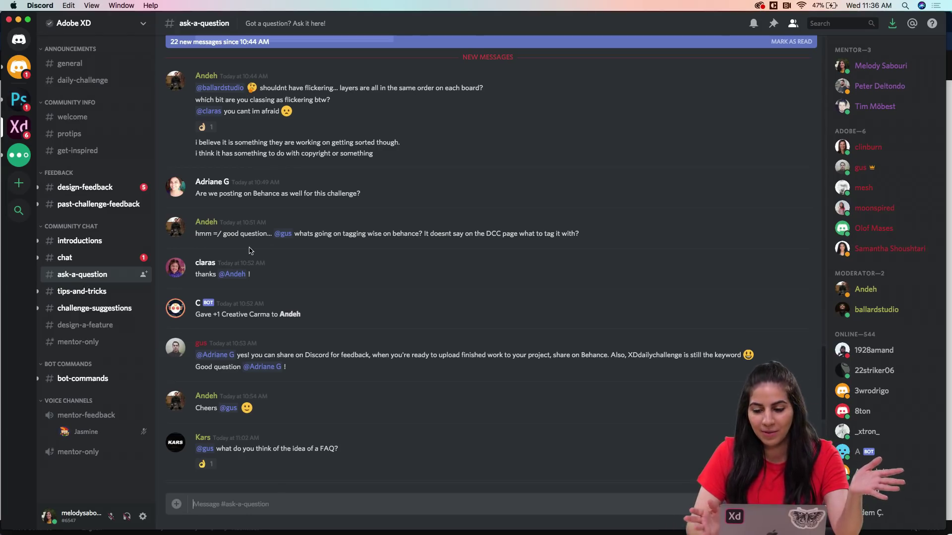
left_click(89, 292)
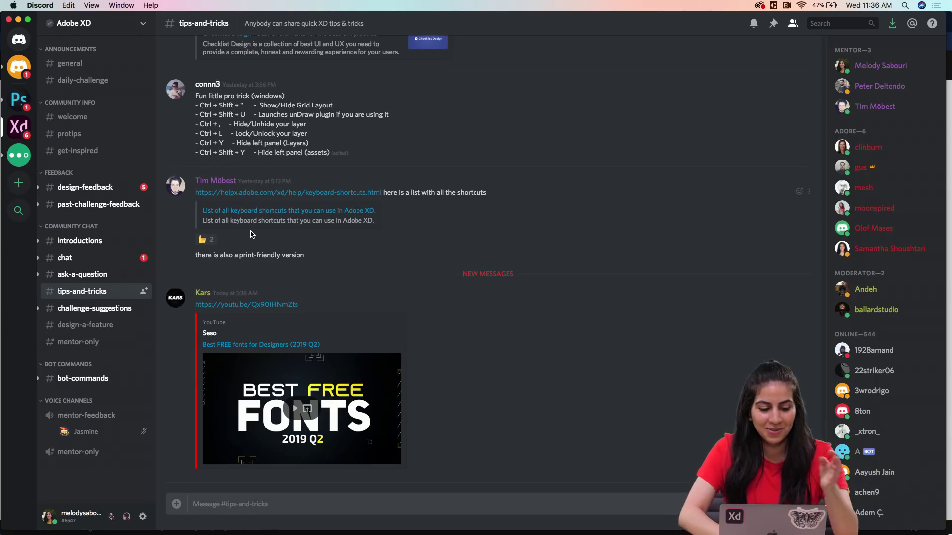
left_click(87, 187)
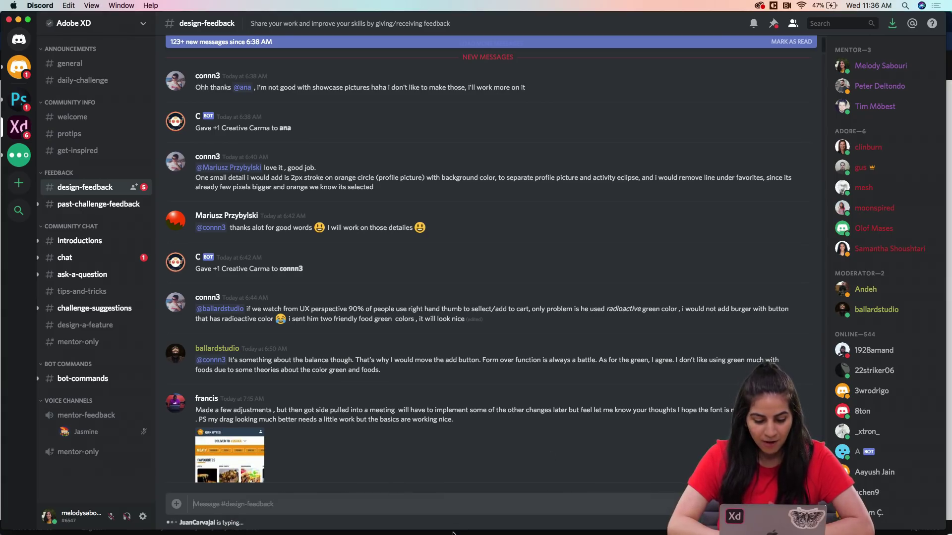
Switch back to Chrome and review the Home screen and Order history cards under Unlock The Challenges
left_click(342, 527)
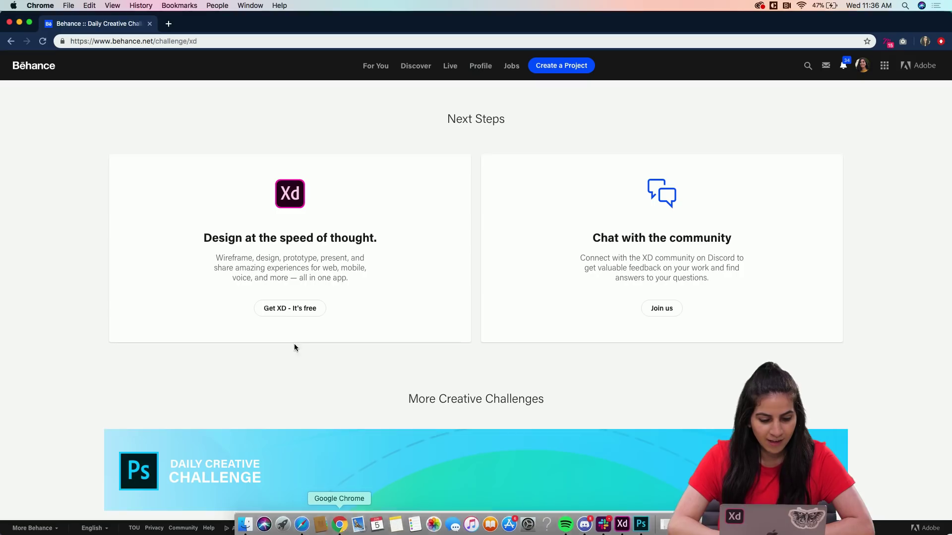
scroll(279, 225, "up", 10)
scroll(280, 225, "up", 8)
scroll(279, 223, "down", 2)
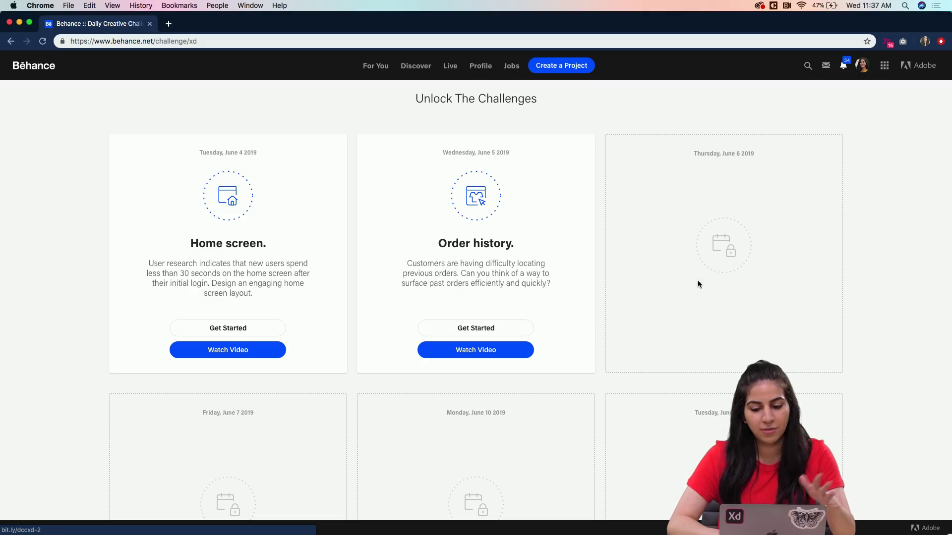
scroll(635, 346, "down", 3)
scroll(608, 349, "up", 2)
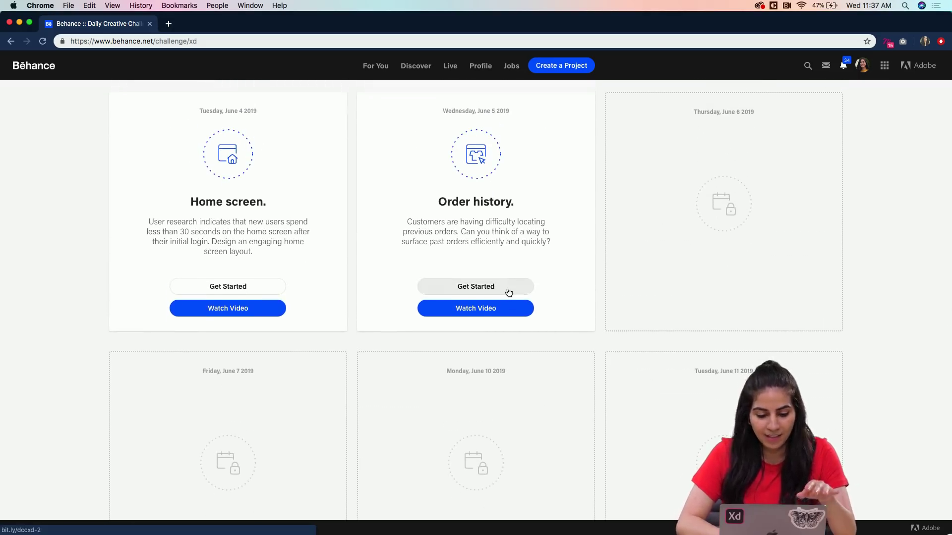
scroll(515, 298, "up", 1)
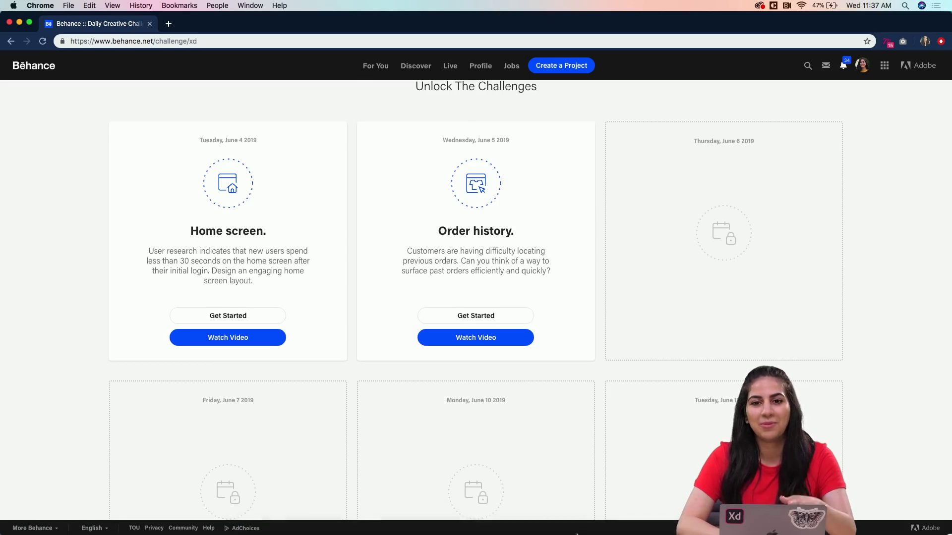
Switch to Adobe XD, move the Untitled-1dddd window aside and bring the FoodDCC2 document to the front
left_click(627, 530)
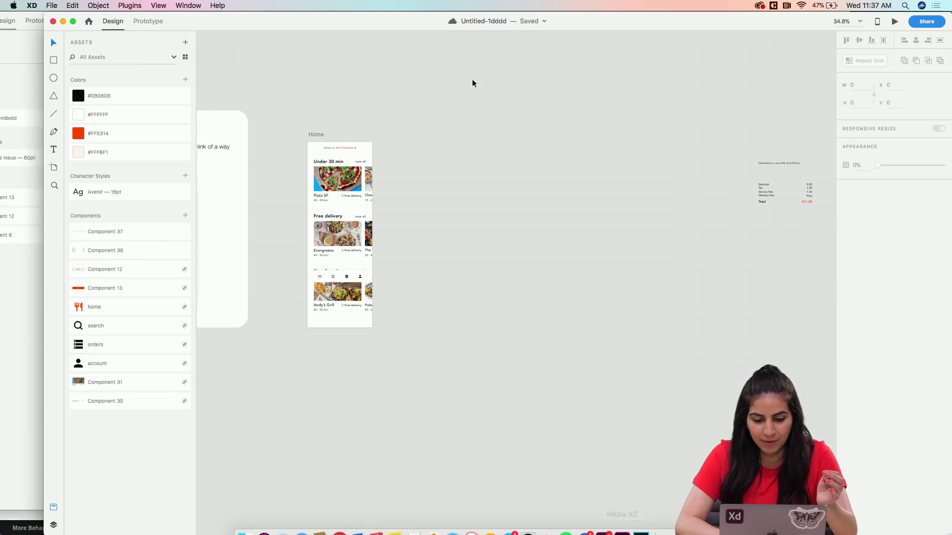
left_click_drag(342, 20, 449, 21)
left_click(108, 190)
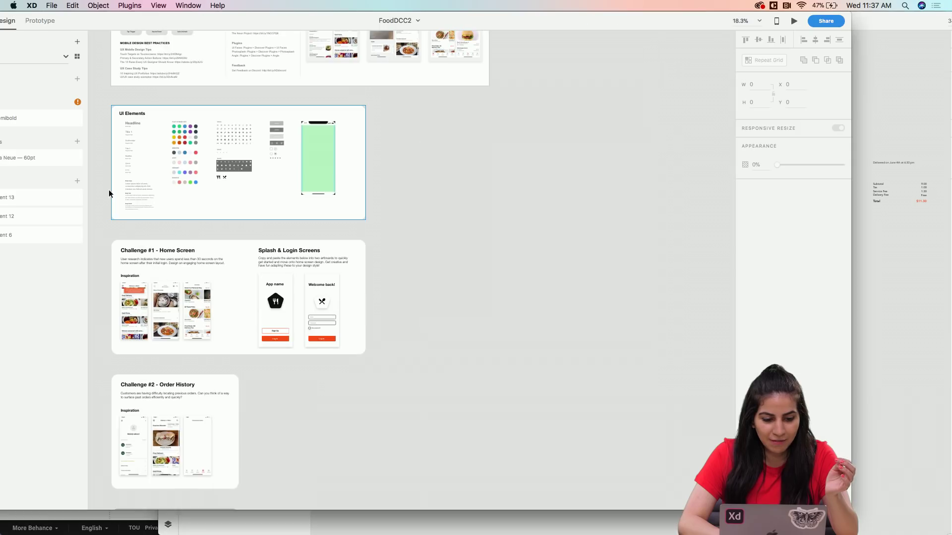
Examine the Challenge #2 - Order History brief and its inspiration screens in the FoodDCC2 document
scroll(218, 219, "up", 4)
scroll(219, 218, "down", 10)
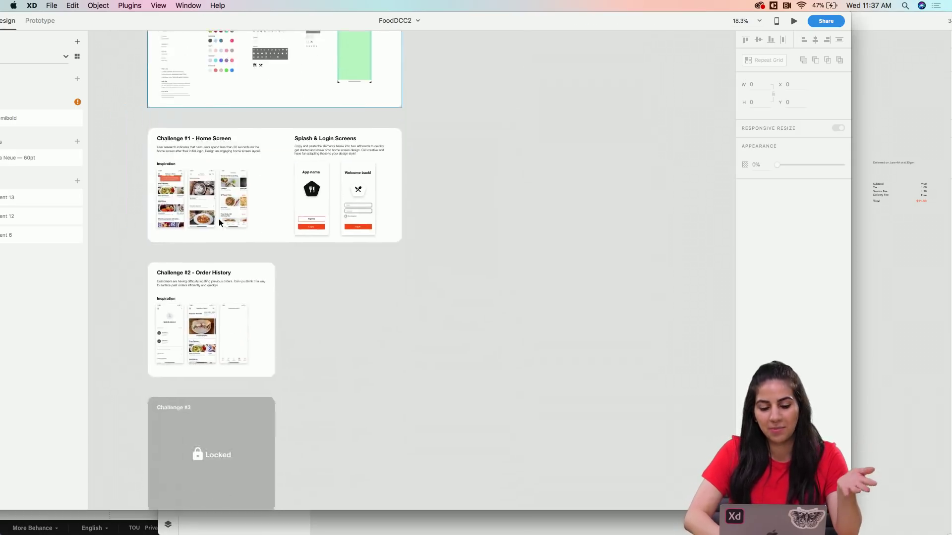
scroll(186, 285, "up", 5)
scroll(187, 284, "down", 3)
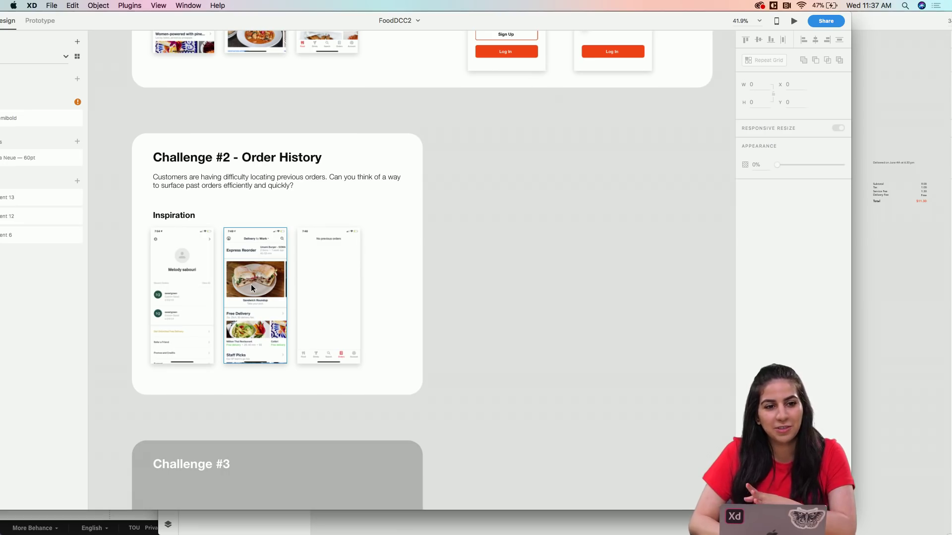
scroll(251, 284, "up", 3)
scroll(251, 284, "left", 2)
scroll(251, 284, "up", 3)
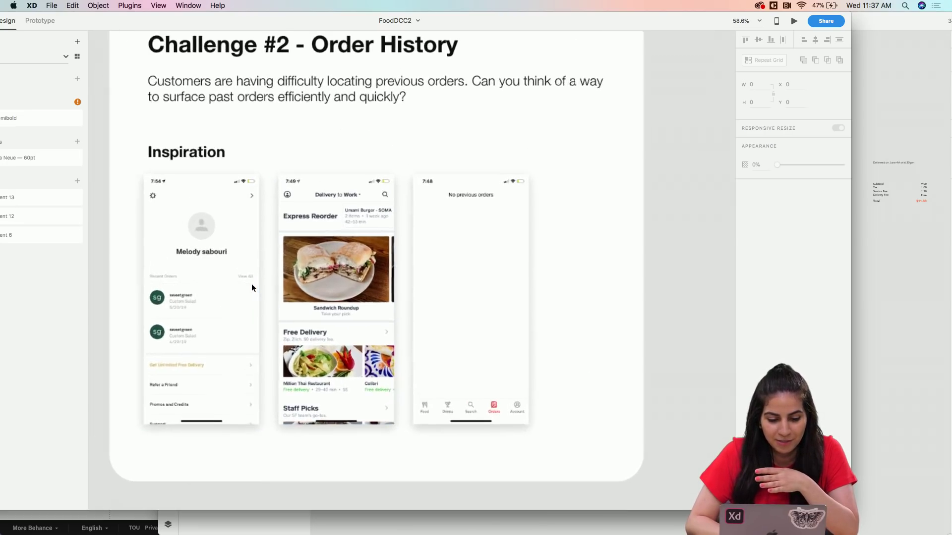
scroll(251, 283, "up", 2)
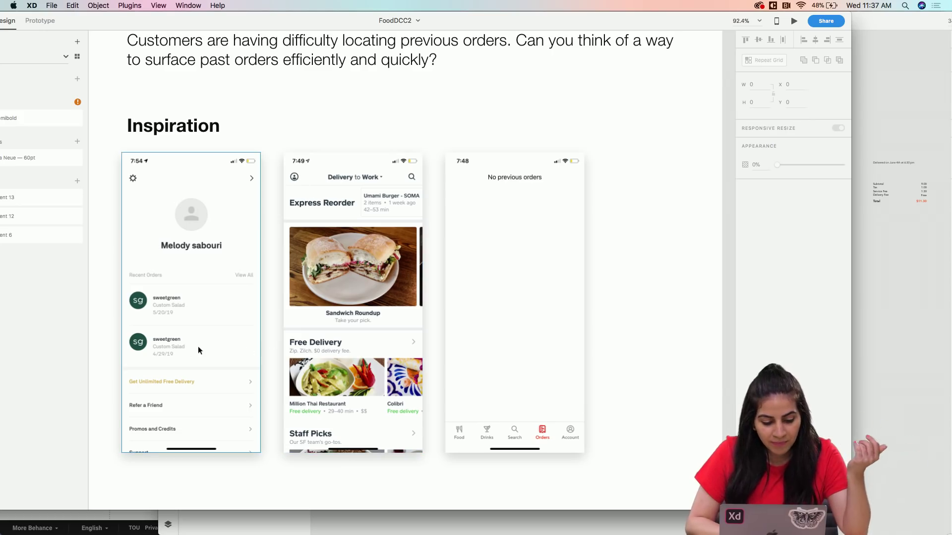
Bring the Untitled-1dddd document with the Home artboard to the front
left_click(869, 319)
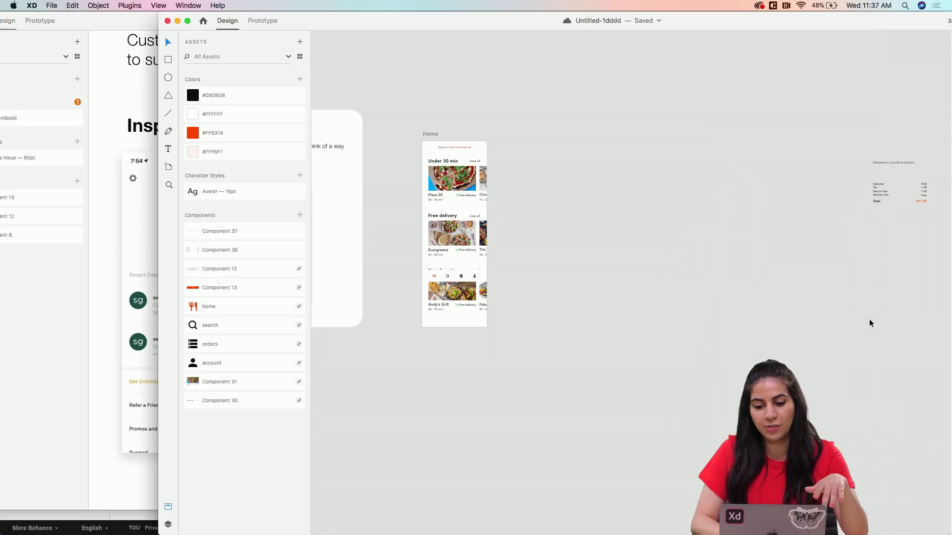
Find the Home artboard, move the document window fully into view and widen it across the screen
scroll(546, 258, "up", 5)
scroll(546, 258, "left", 4)
scroll(547, 258, "down", 2)
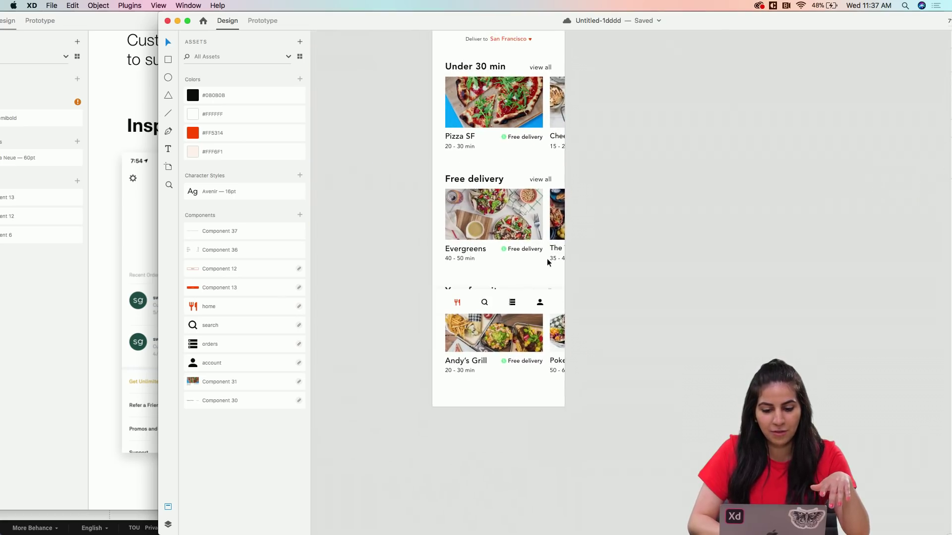
scroll(547, 258, "up", 1)
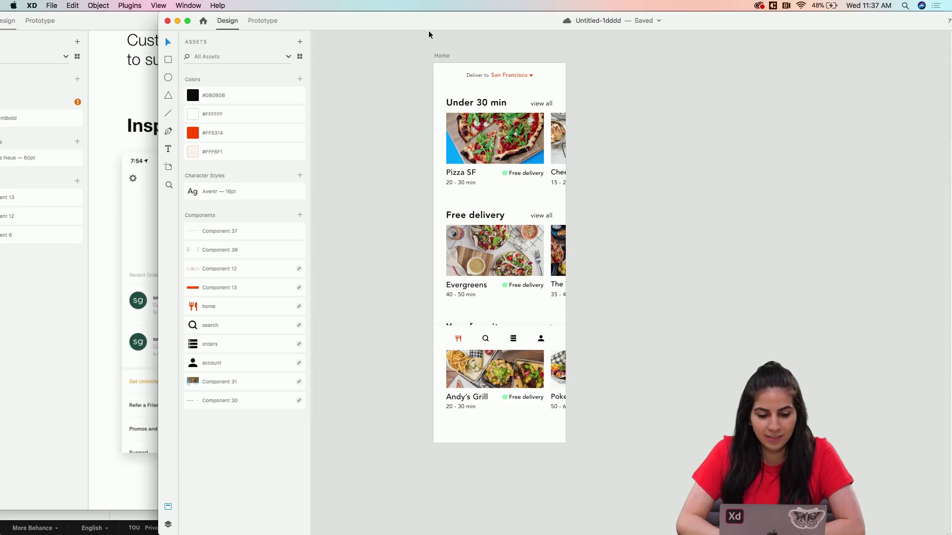
left_click_drag(423, 21, 274, 21)
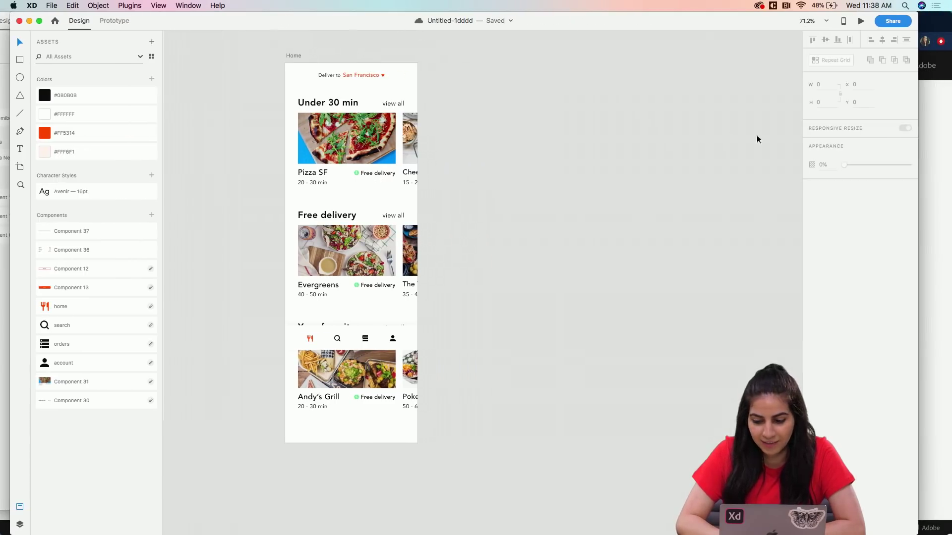
left_click_drag(916, 150, 950, 149)
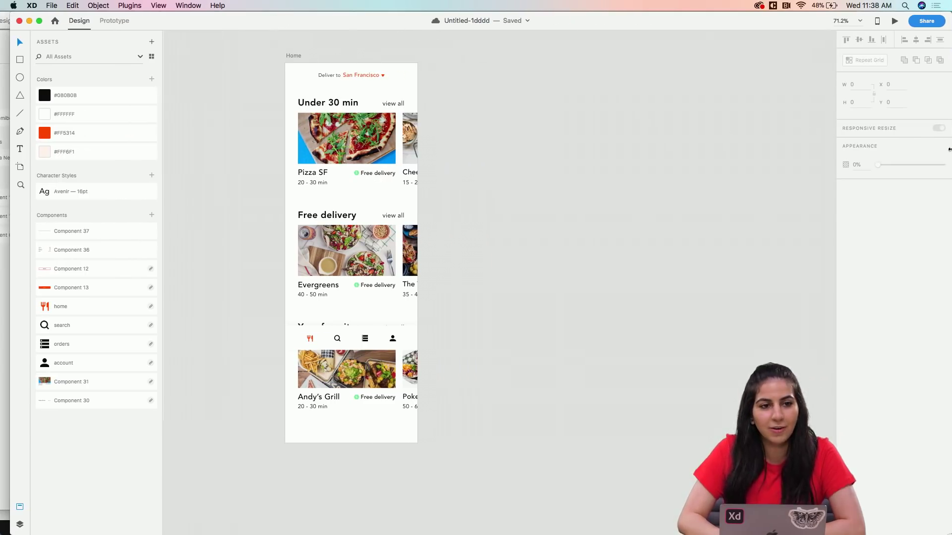
Add a 375 × 812 iPhone X/XS artboard beside the Home artboard
left_click_drag(292, 55, 285, 74)
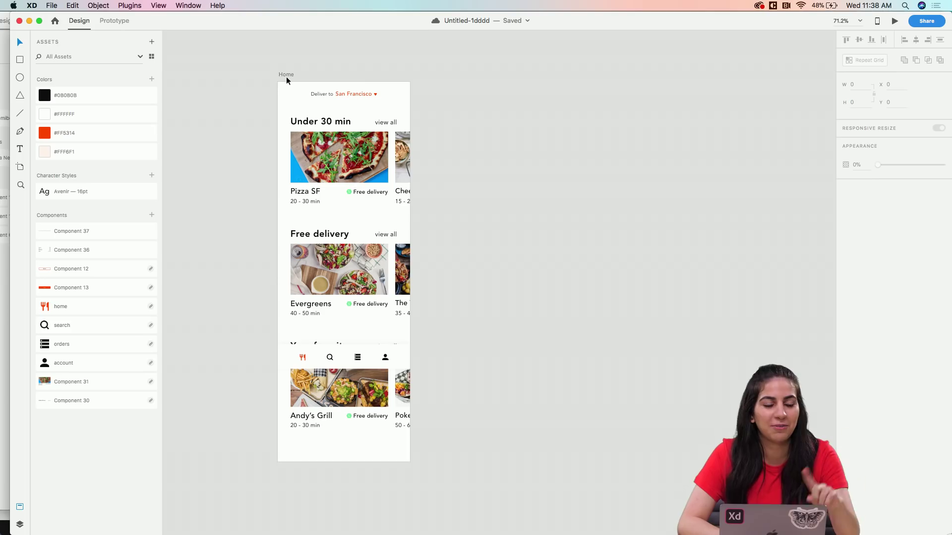
left_click(285, 75)
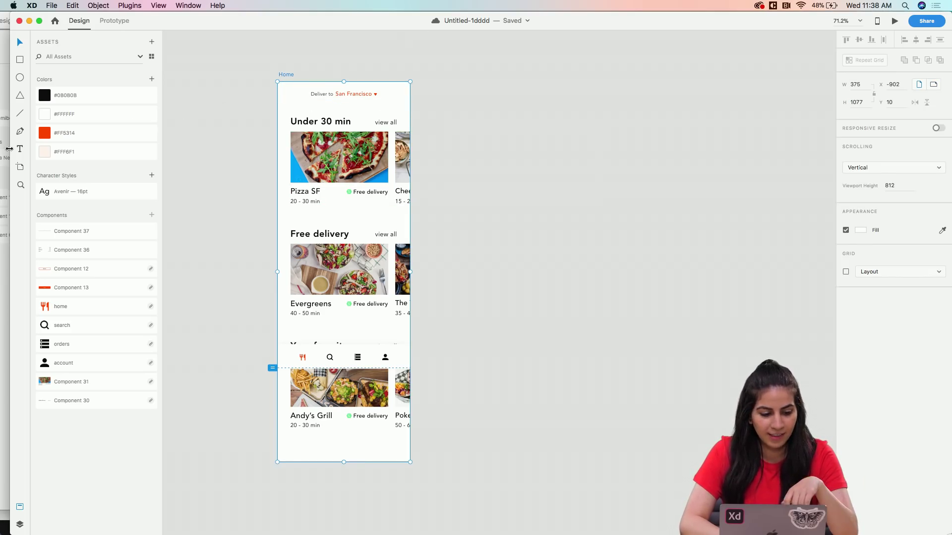
left_click(19, 167)
left_click(435, 83)
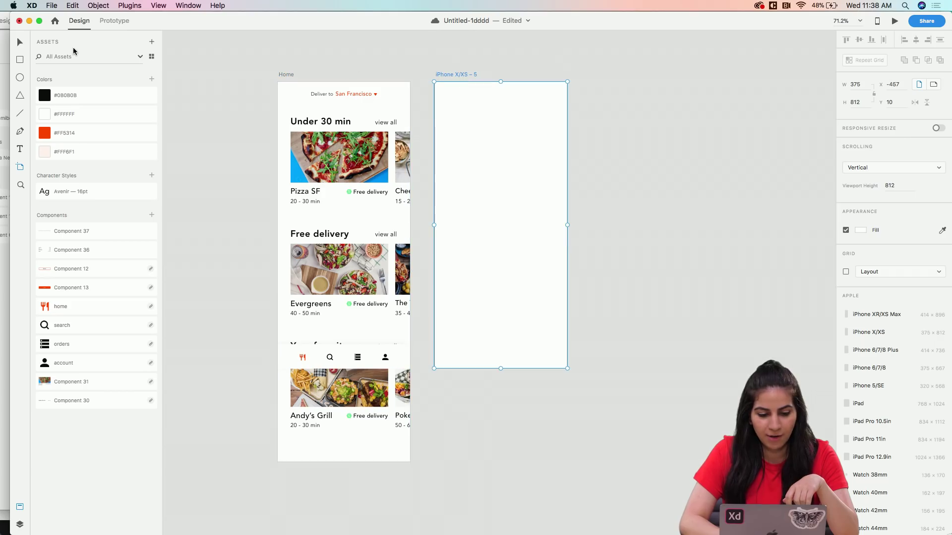
Copy the "Deliver to San Francisco" header from the Home artboard onto the new artboard
left_click(20, 42)
left_click(369, 94)
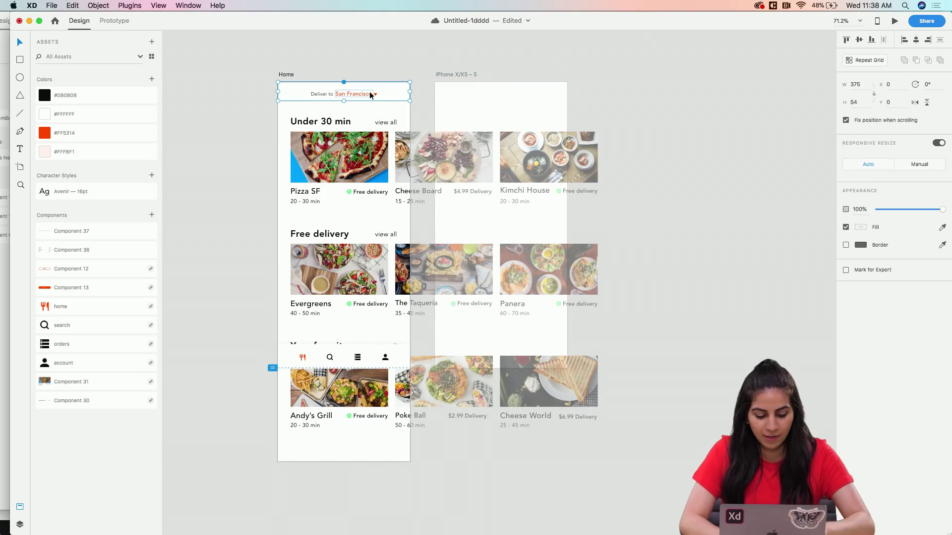
left_click(449, 74)
left_click_drag(449, 74, 521, 76)
key("super+v")
scroll(552, 100, "up", 5)
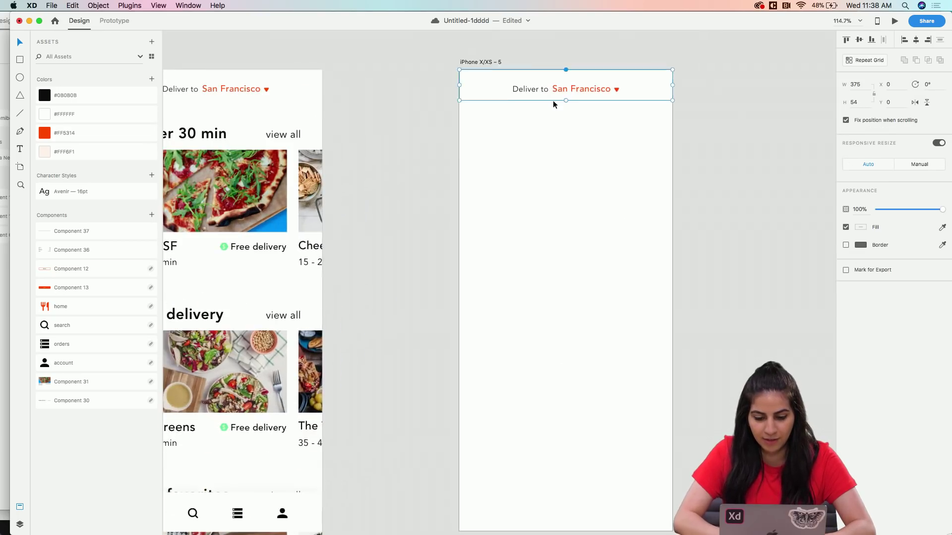
Turn the pasted header into a centred "Order History" title by replacing "San Francisco" and deleting "Deliver to" and the arrow
double_click(485, 121)
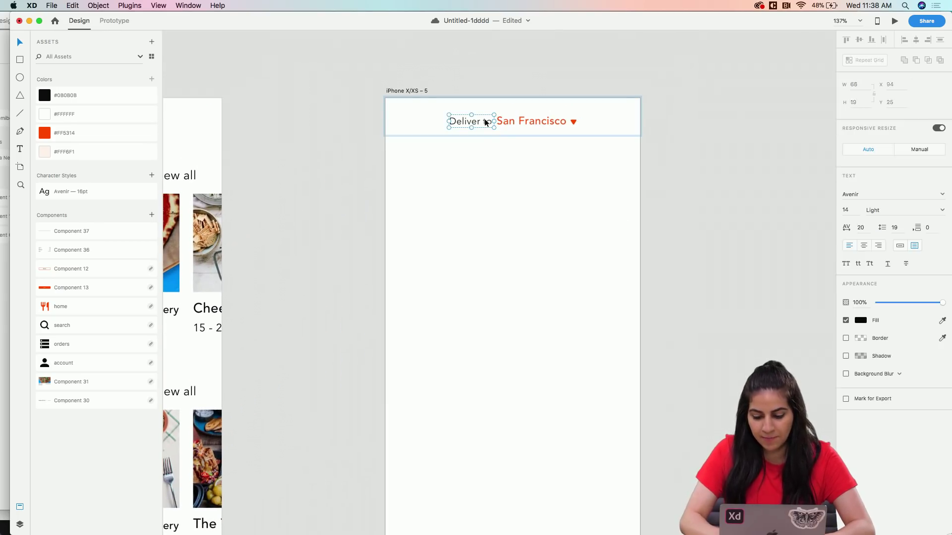
key("BackSpace")
left_click(513, 123)
double_click(513, 123)
type("O")
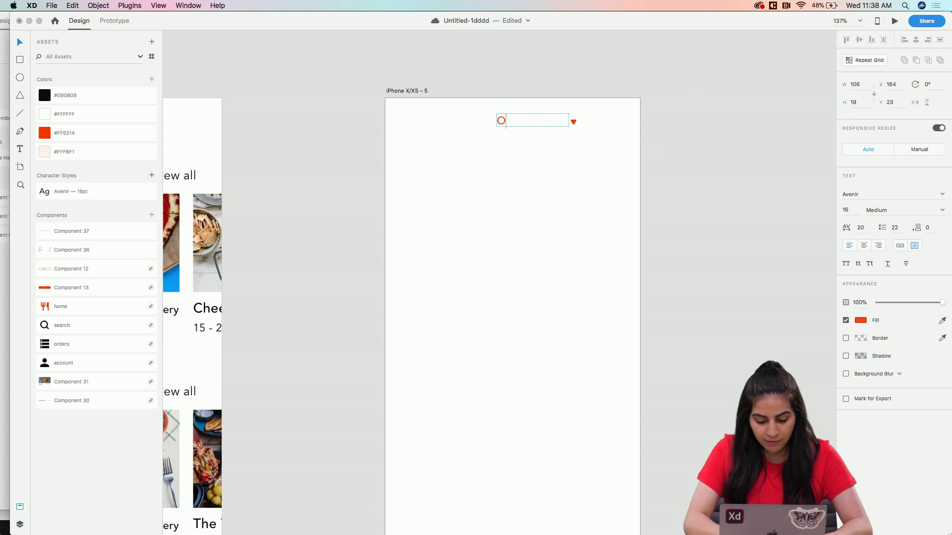
type("rder Hist")
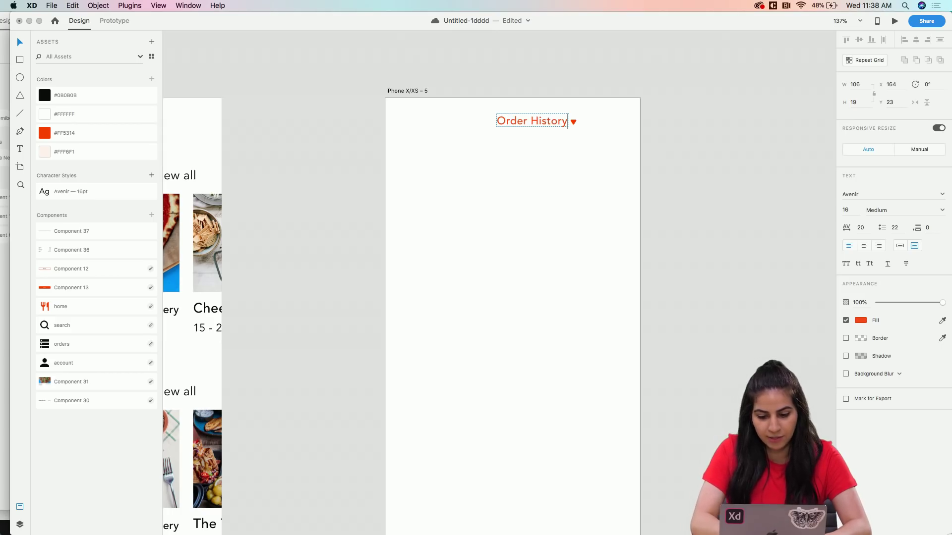
type("ory")
key("Escape")
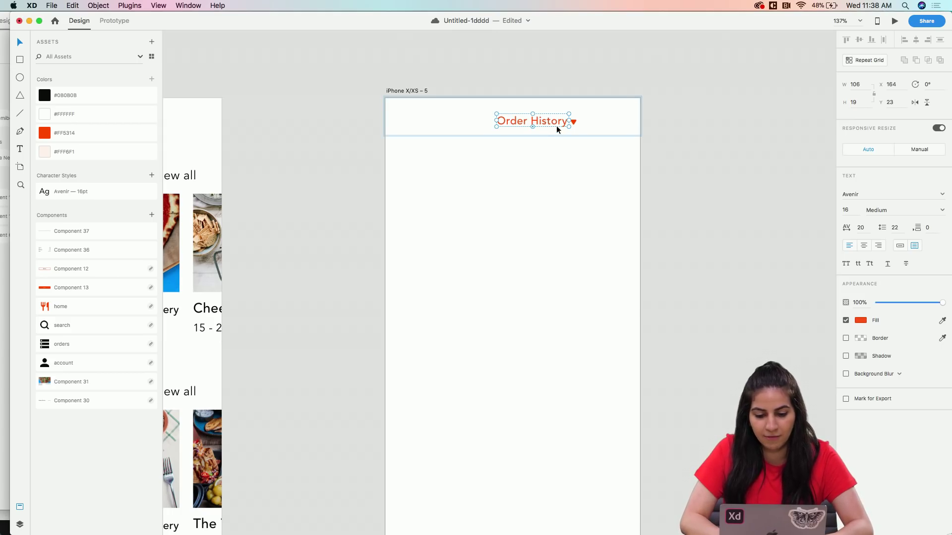
mouse_move(556, 126)
left_mouse_down()
mouse_move(527, 124)
mouse_move(538, 124)
left_mouse_up()
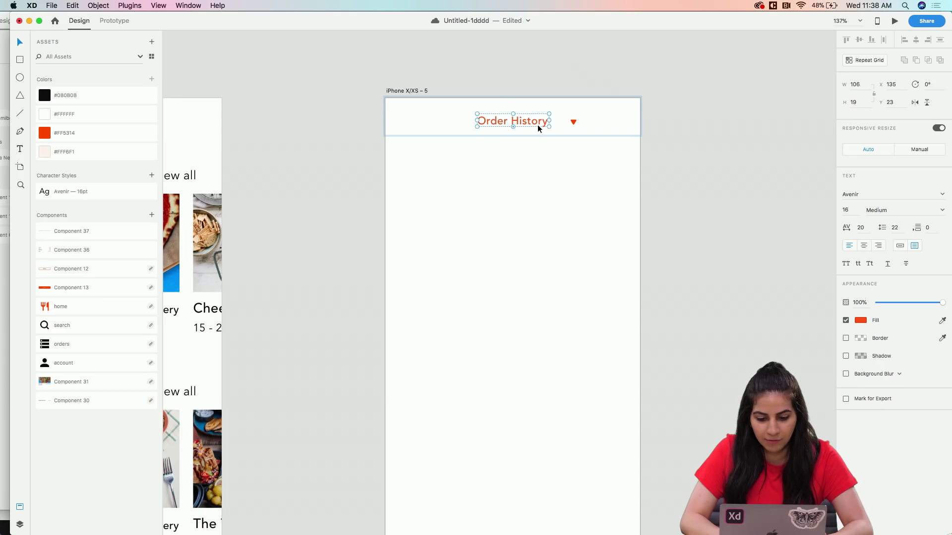
left_click(573, 122)
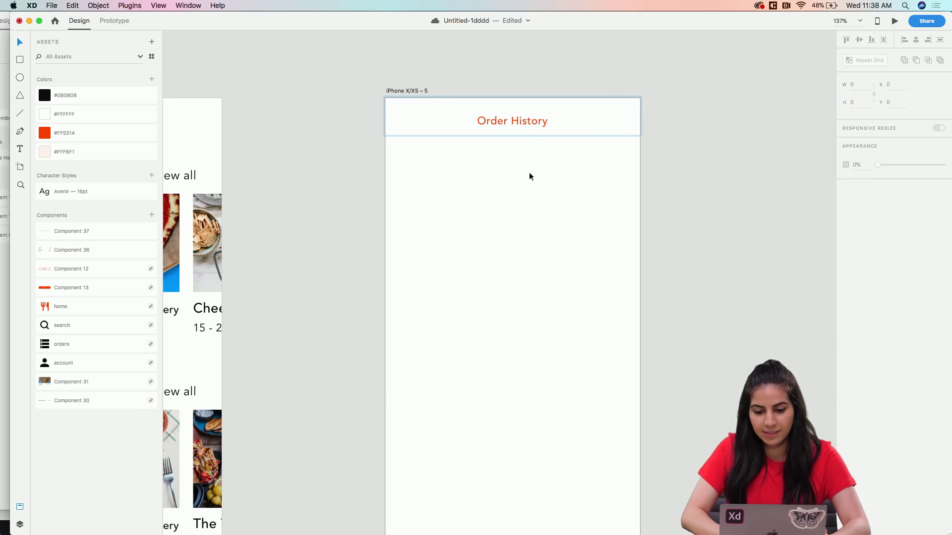
Save the document and draw a rectangle about 308 × 74 below the Order History title
scroll(580, 177, "down", 3)
scroll(581, 178, "down", 3)
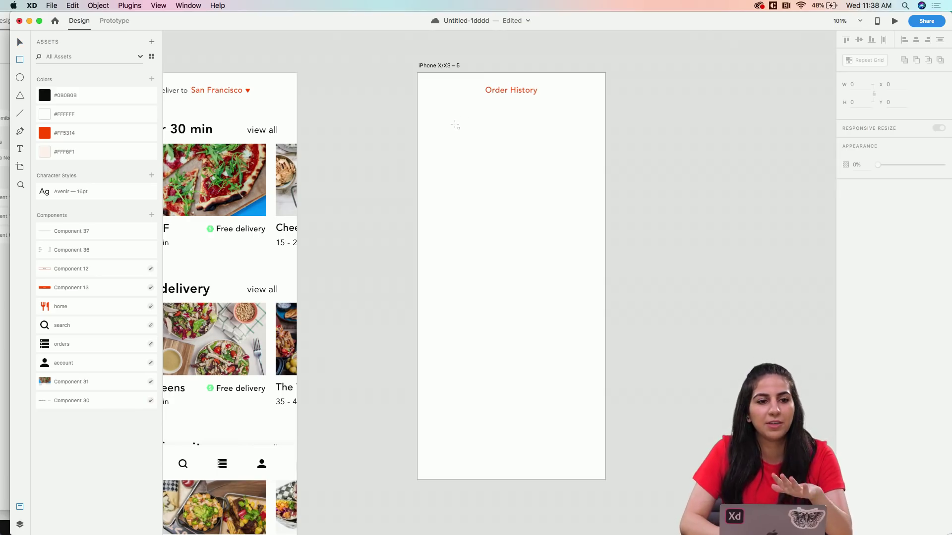
key("super+s")
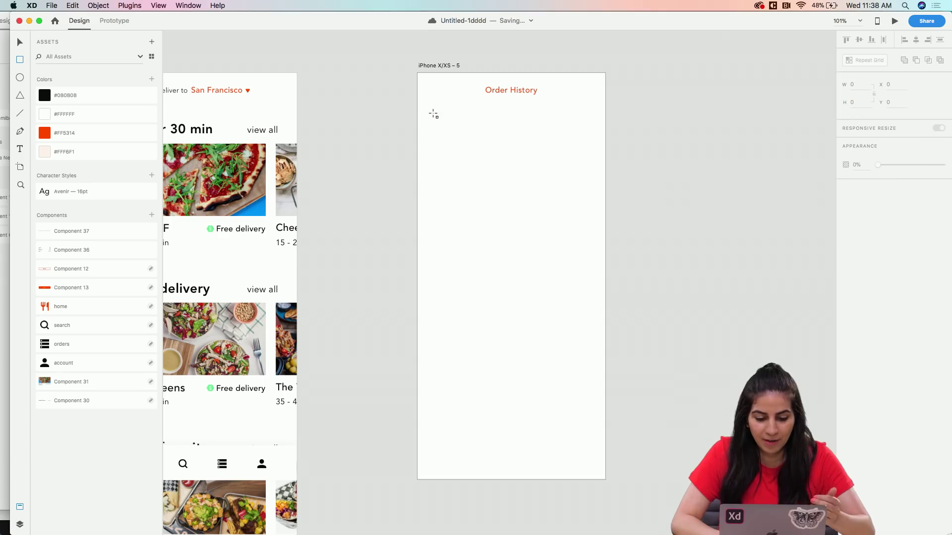
mouse_move(433, 114)
left_mouse_down()
mouse_move(547, 151)
mouse_move(588, 152)
left_mouse_up()
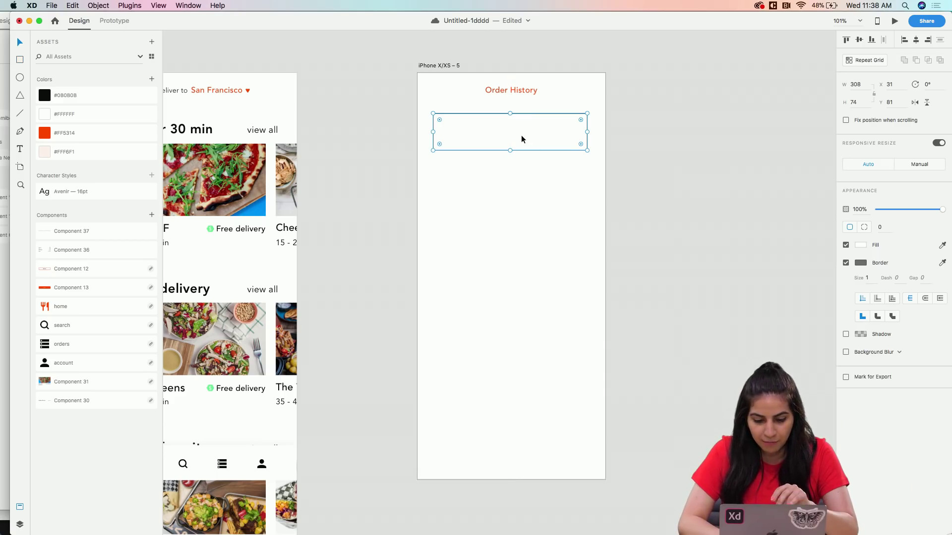
Show the layout grid on the Order History artboard and set its side margins to 20
left_click(442, 58)
left_click(441, 65)
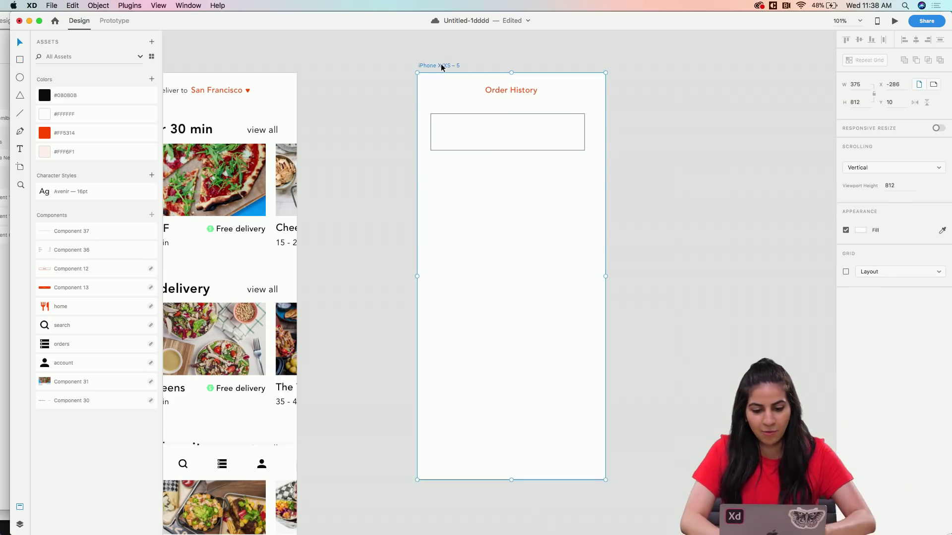
key("super+shift+apostrophe")
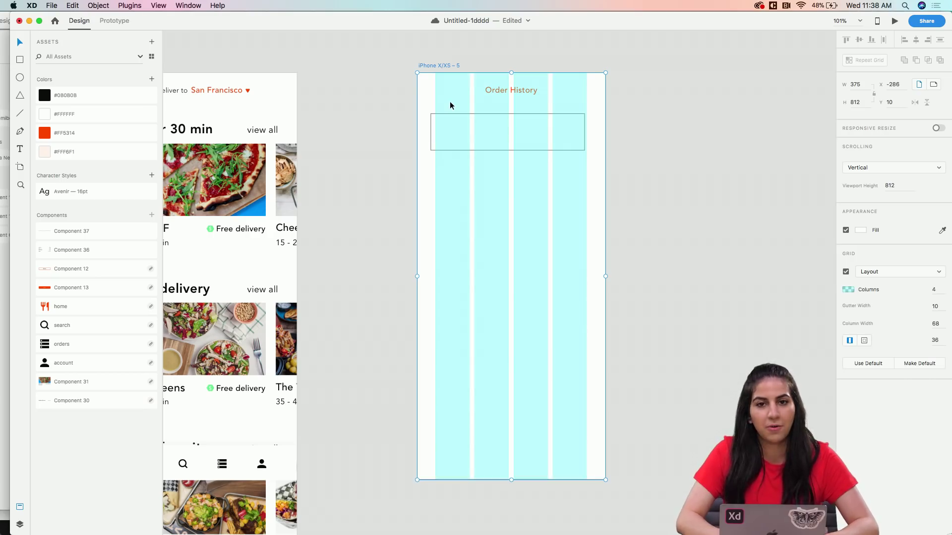
left_click(938, 344)
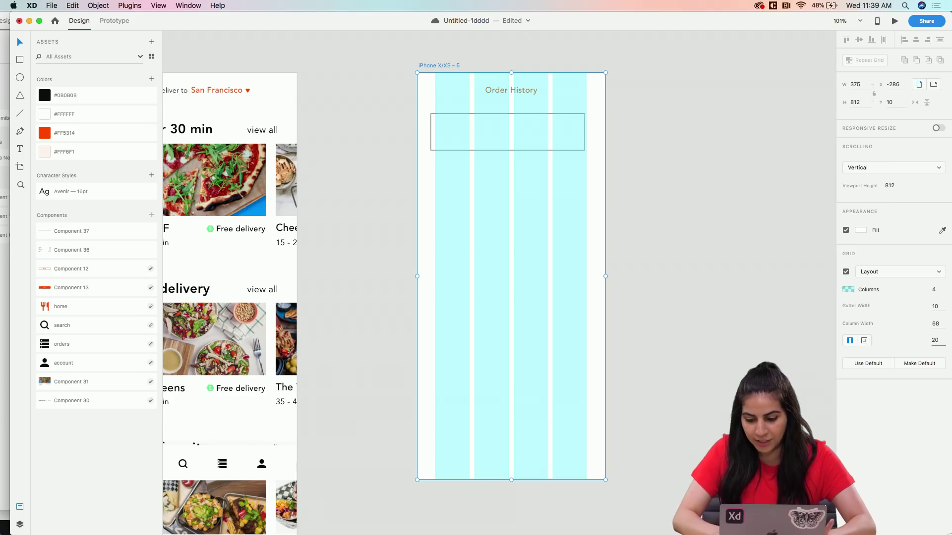
type("20")
key("Return")
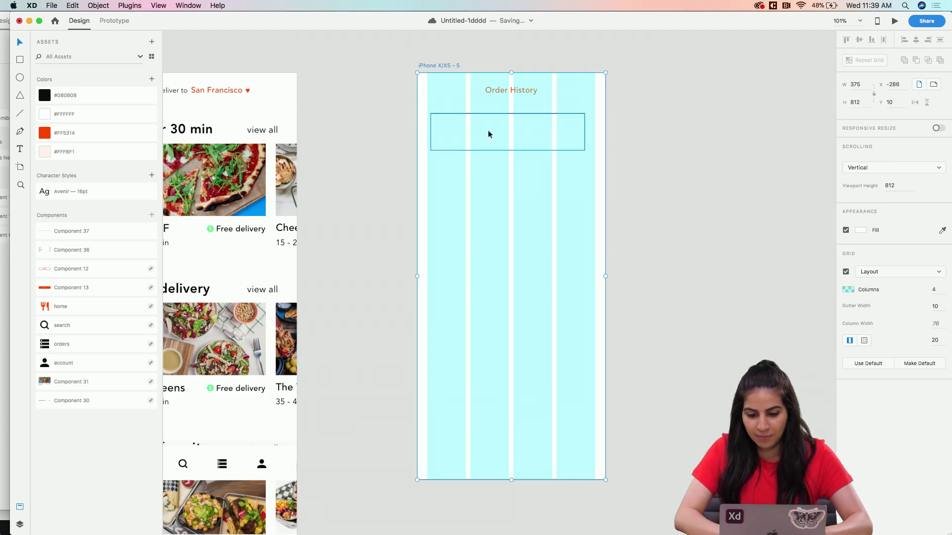
Fit the rectangle to the grid columns at X 20 with a width of 334, and hide the layout grid
scroll(586, 142, "up", 3)
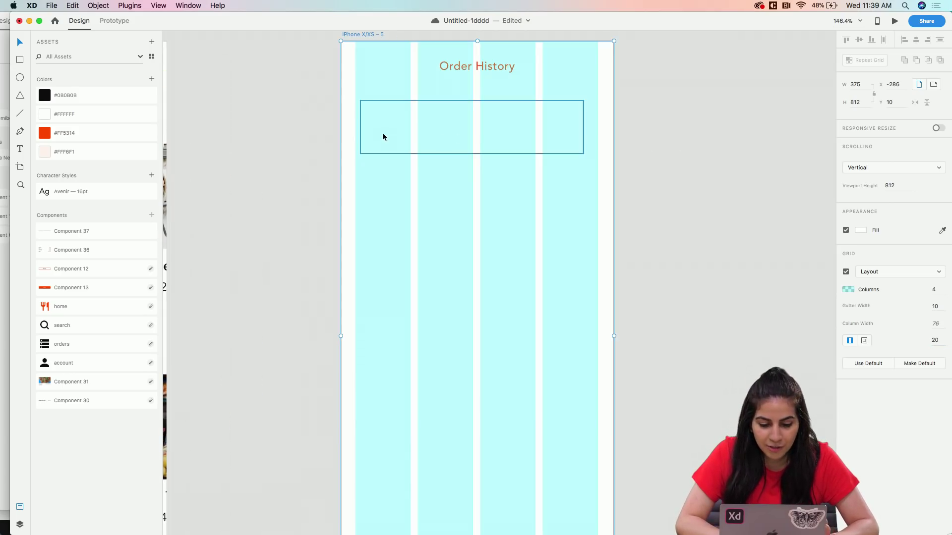
left_click_drag(382, 133, 381, 132)
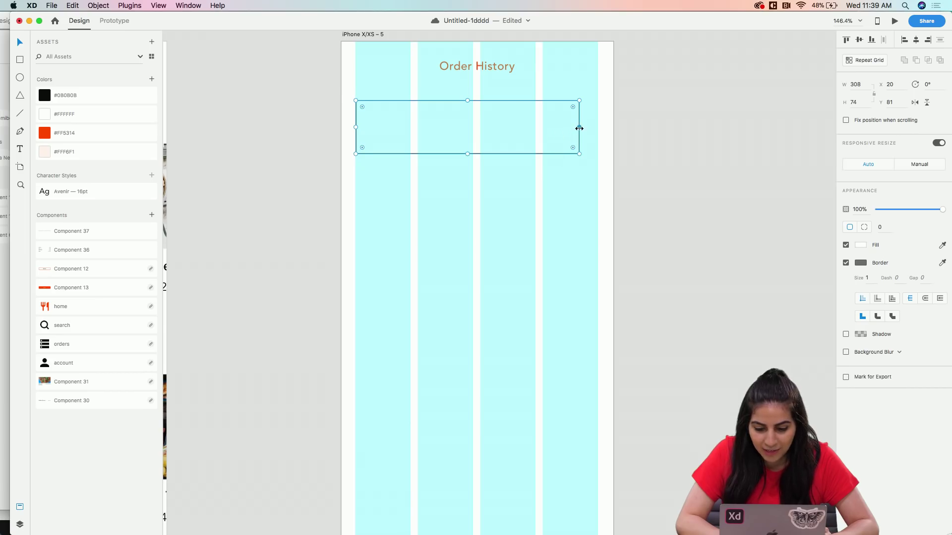
left_click_drag(579, 128, 595, 128)
scroll(448, 124, "up", 1)
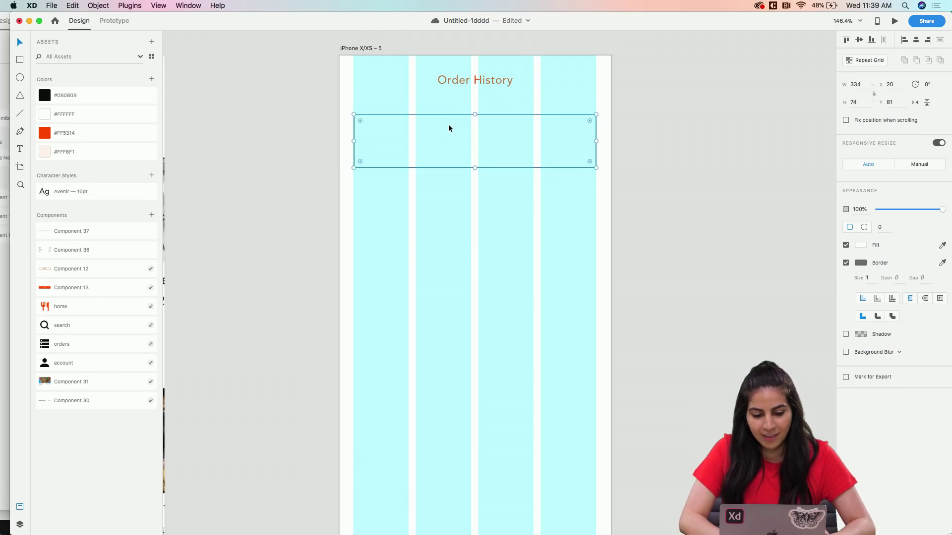
left_click(368, 50)
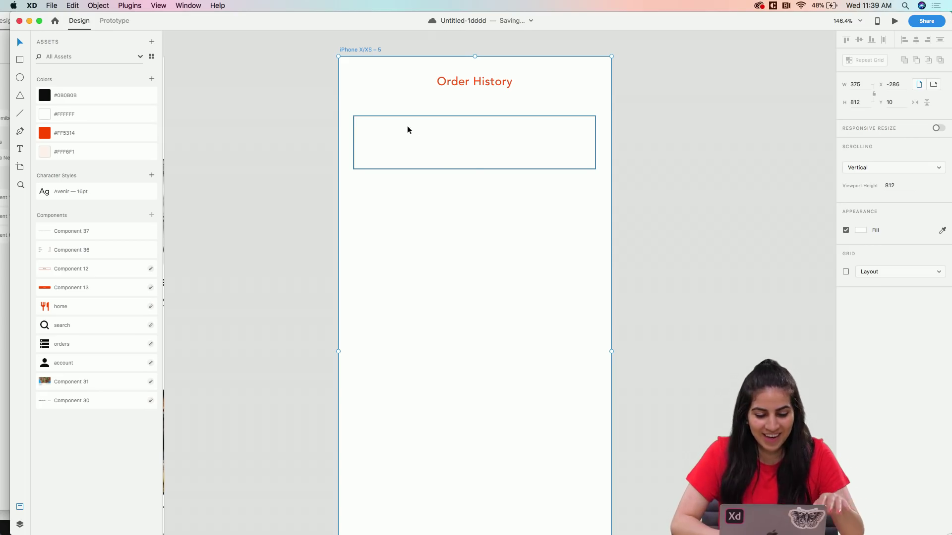
Remove the rectangle's border and fill it with the pale #FFF6F1 asset colour
left_click(425, 132)
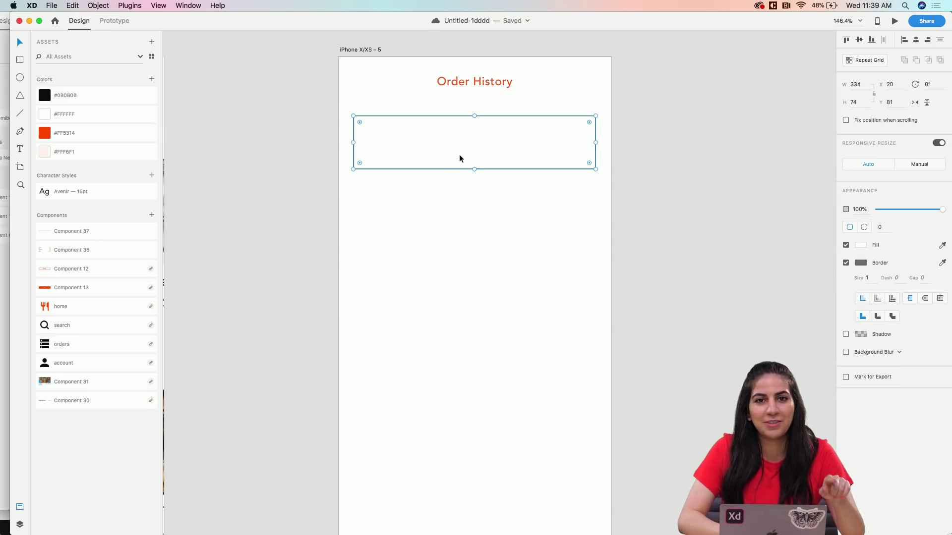
left_click(845, 264)
left_click(942, 244)
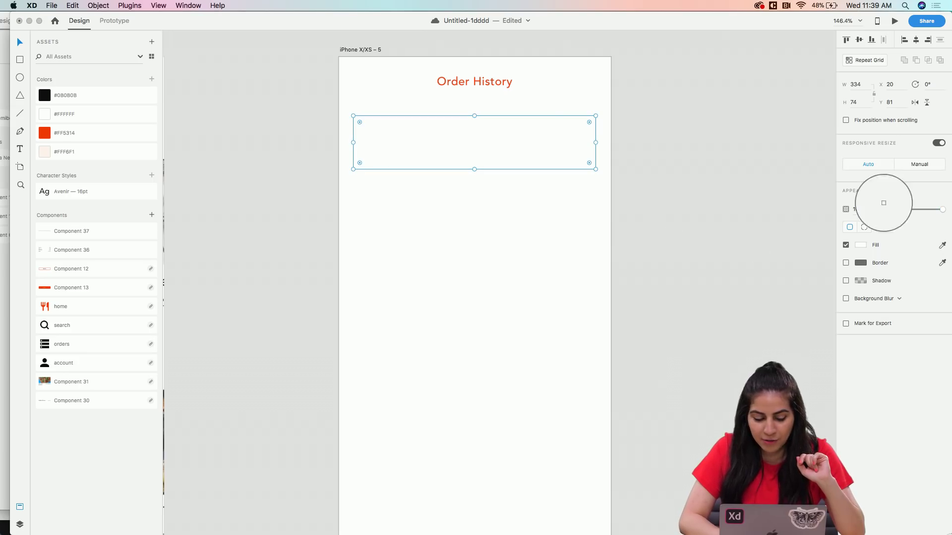
left_click(47, 152)
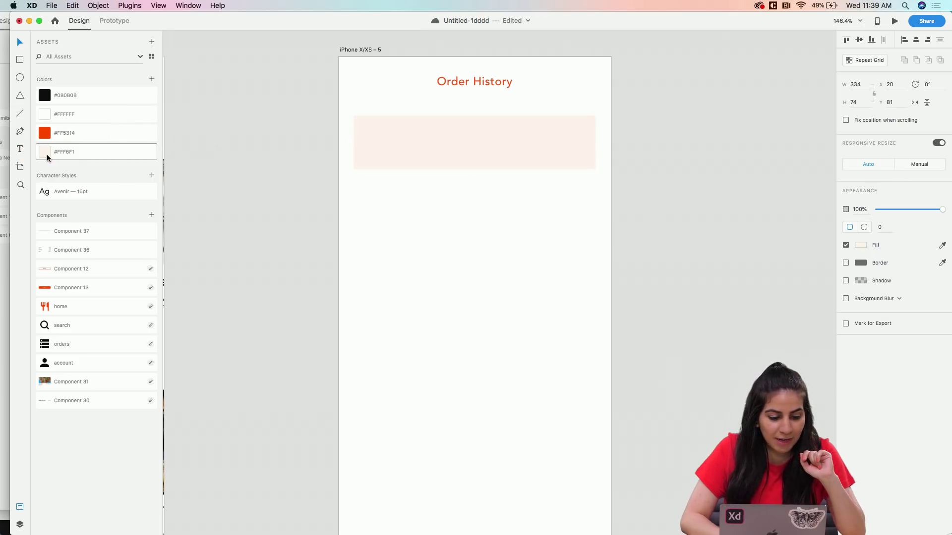
left_click(445, 199)
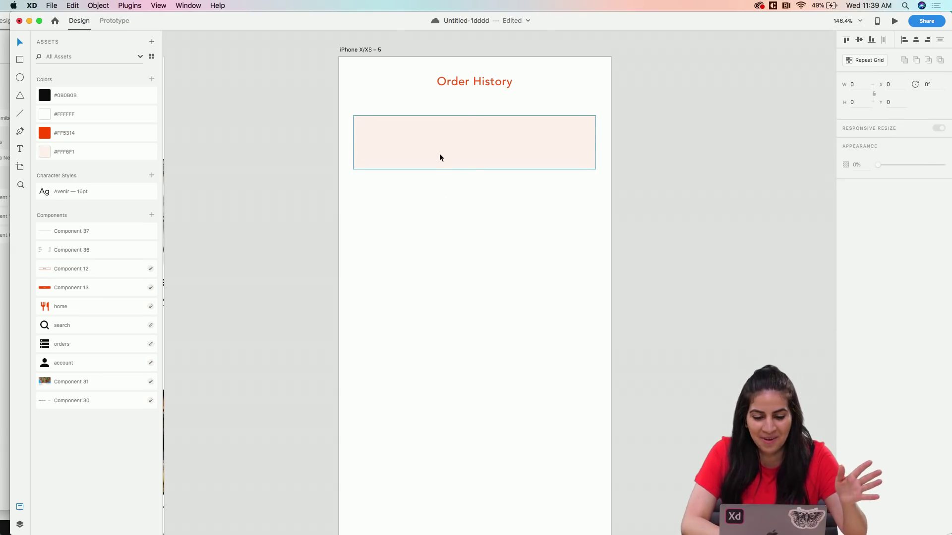
left_click(439, 154)
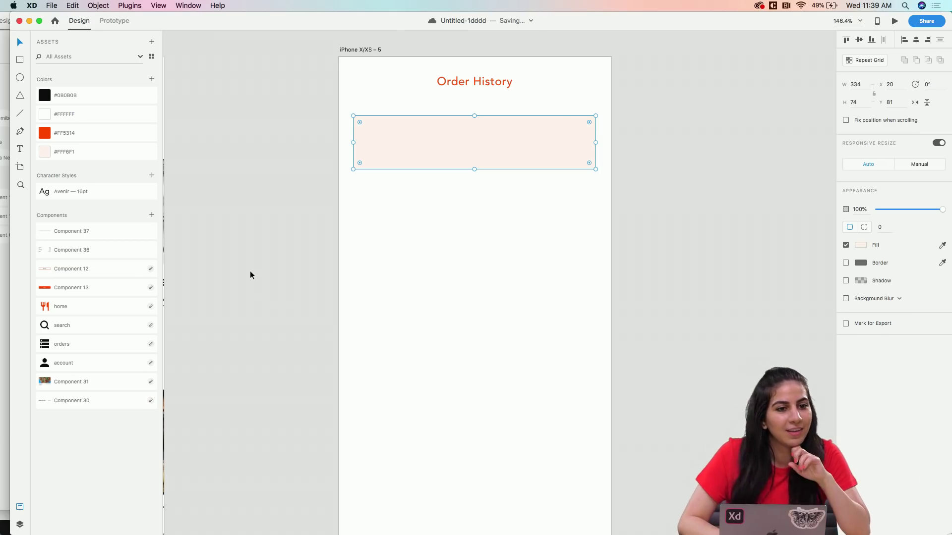
Turn the Order History header group into a component
left_click(394, 79)
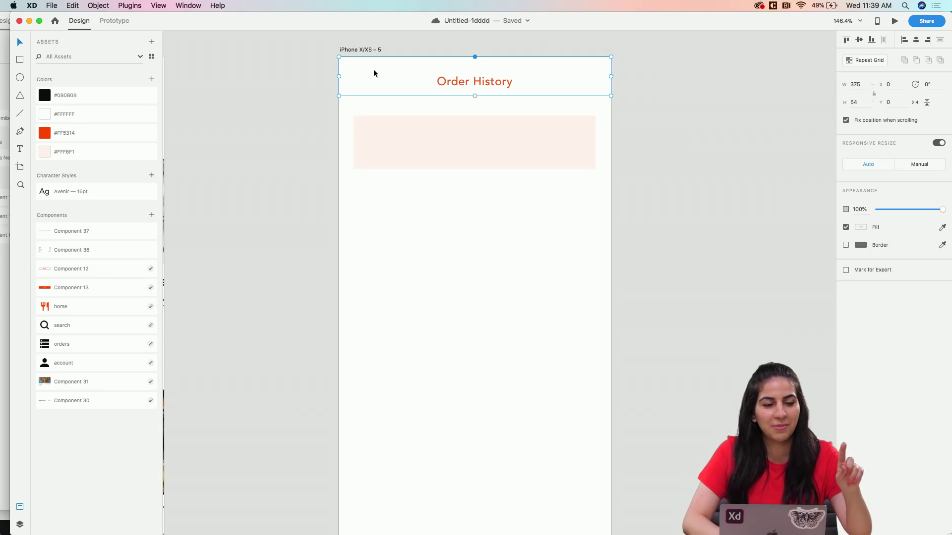
left_click(151, 216)
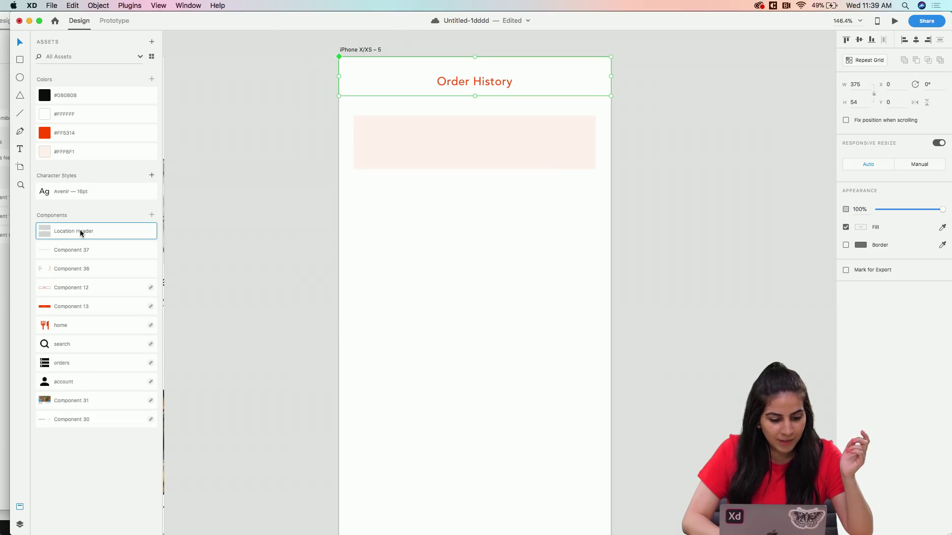
left_click(478, 185)
Move the pale card slightly lower to leave more space below the header
scroll(404, 169, "down", 2)
left_click_drag(441, 110, 441, 128)
left_click(406, 194)
Add the text "Burger Time" on the pale card and fit its text box to 107 by 26
scroll(405, 196, "up", 3)
scroll(405, 194, "up", 3)
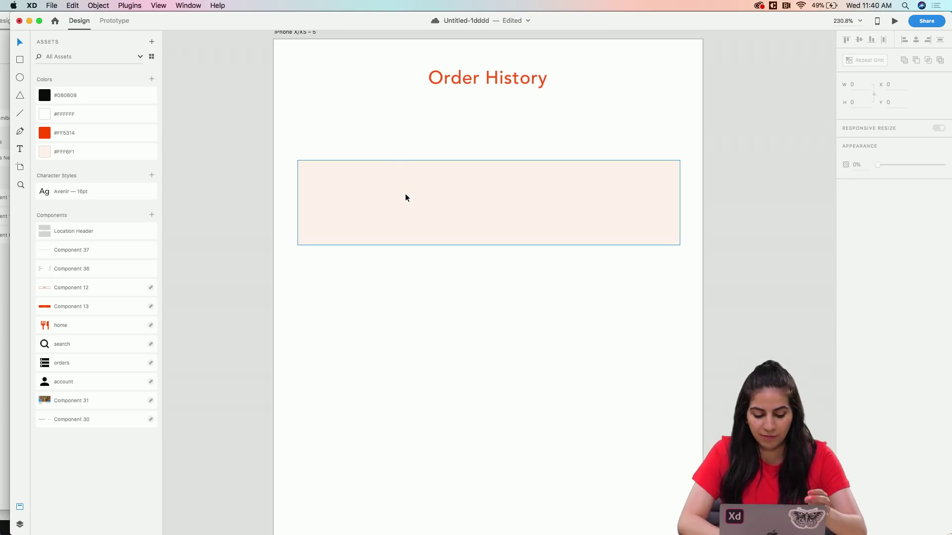
key("t")
left_click_drag(329, 190, 518, 229)
type("Burge")
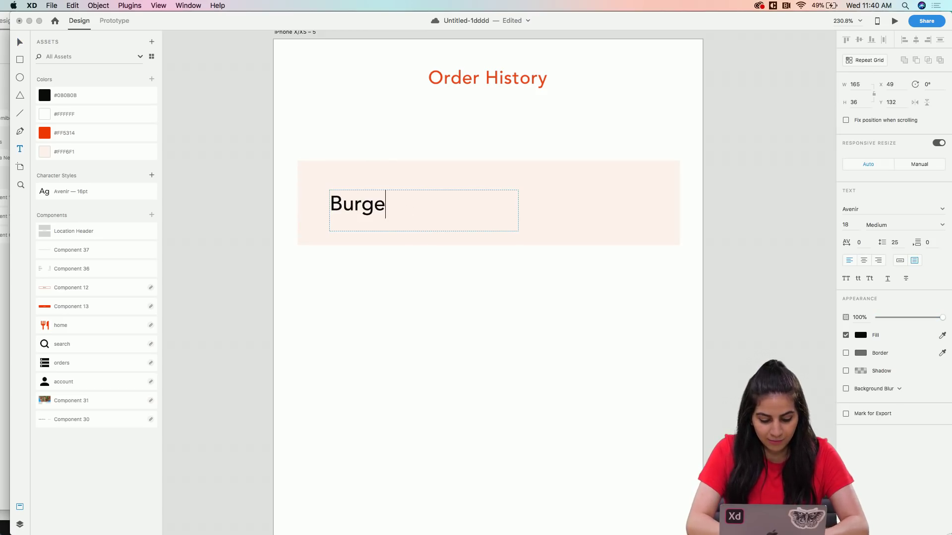
type("r Time")
key("Escape")
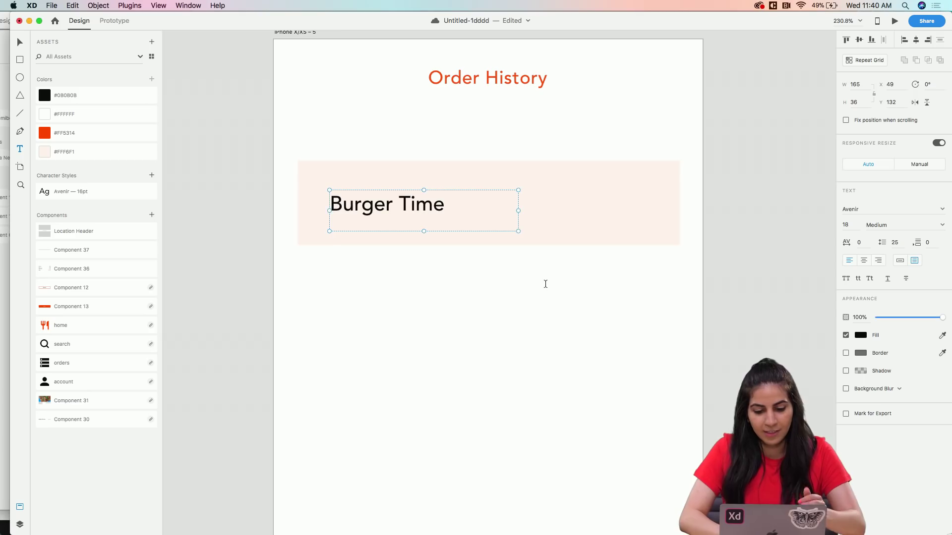
double_click(518, 231)
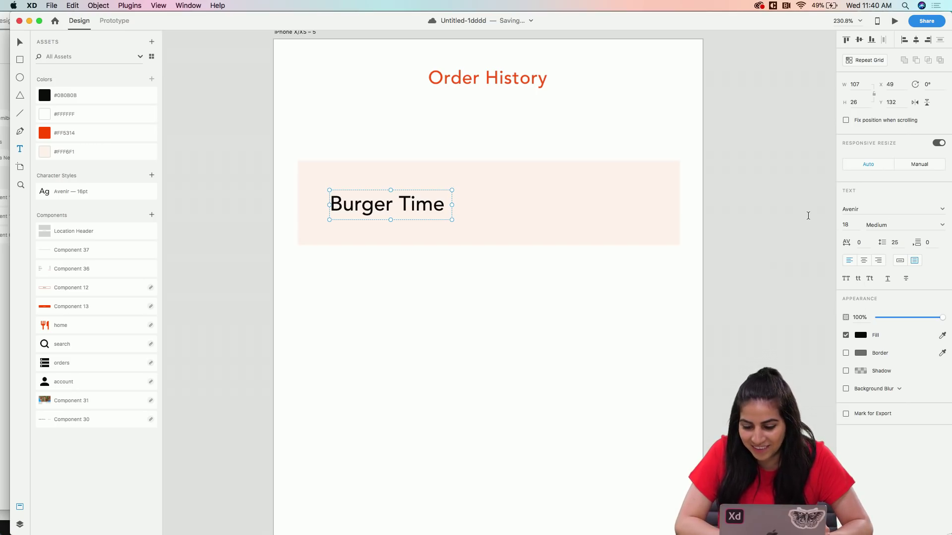
Style the Burger Time text with the #FF5314 asset colour, the Heavy weight and size 24
left_click(60, 133)
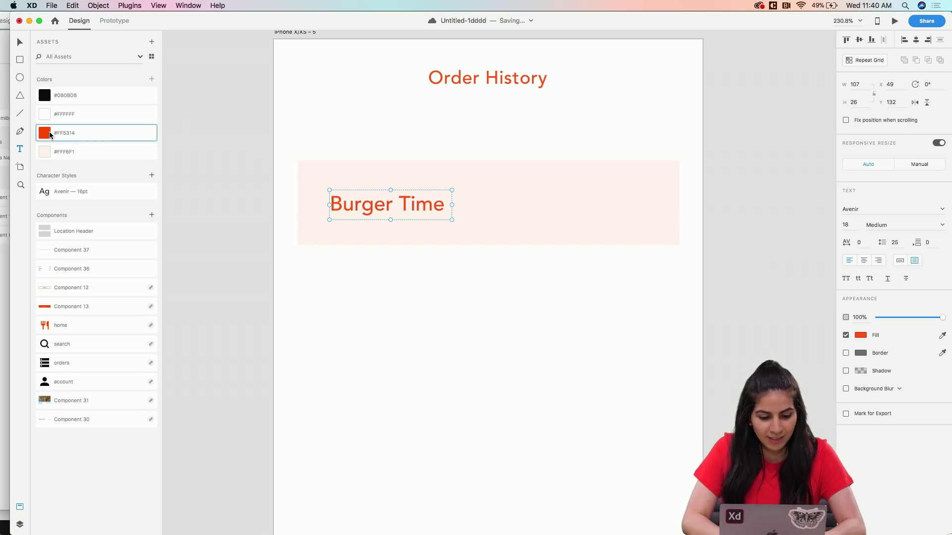
left_click(942, 225)
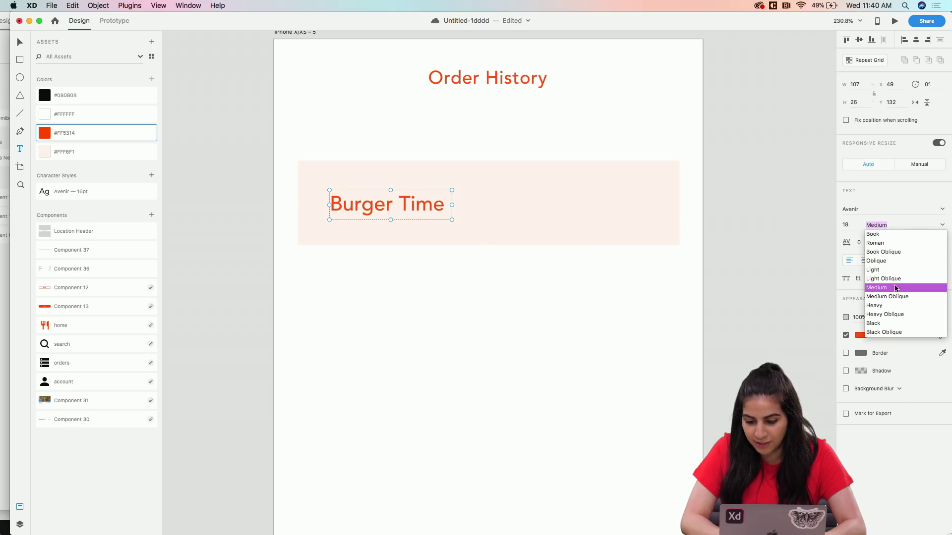
left_click(882, 311)
left_click(845, 226)
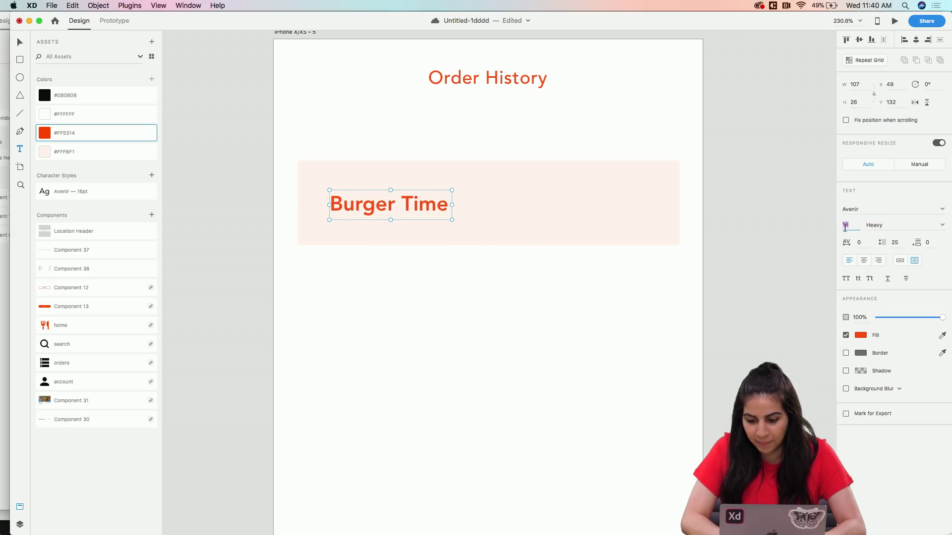
type("24")
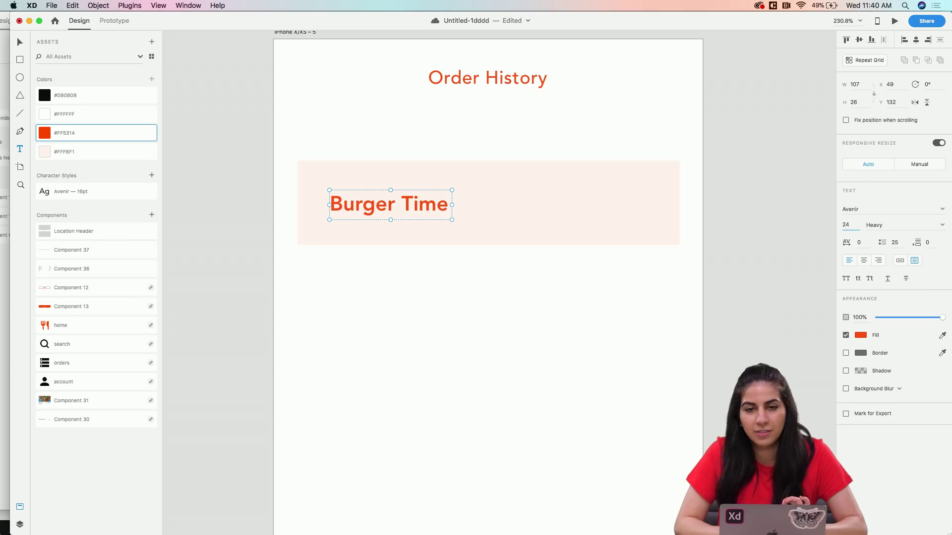
type("4")
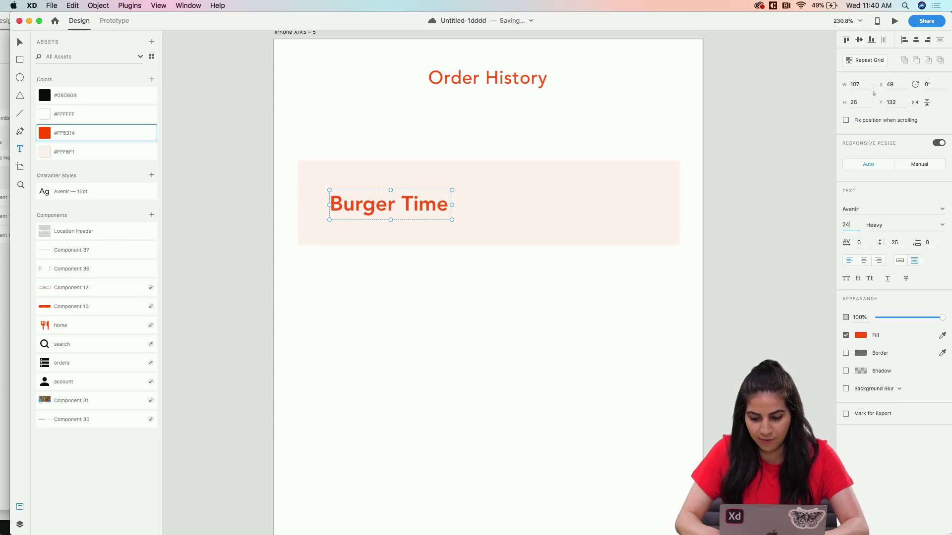
key("Return")
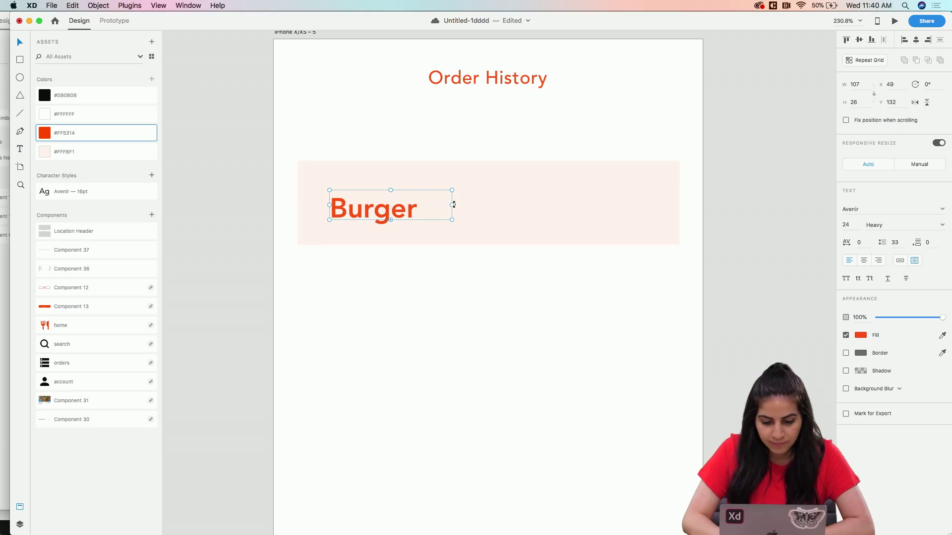
Widen the Burger Time text box to 139, duplicate it beside the original and change the copy to "$11.03"
key("v")
left_click_drag(452, 205, 639, 201)
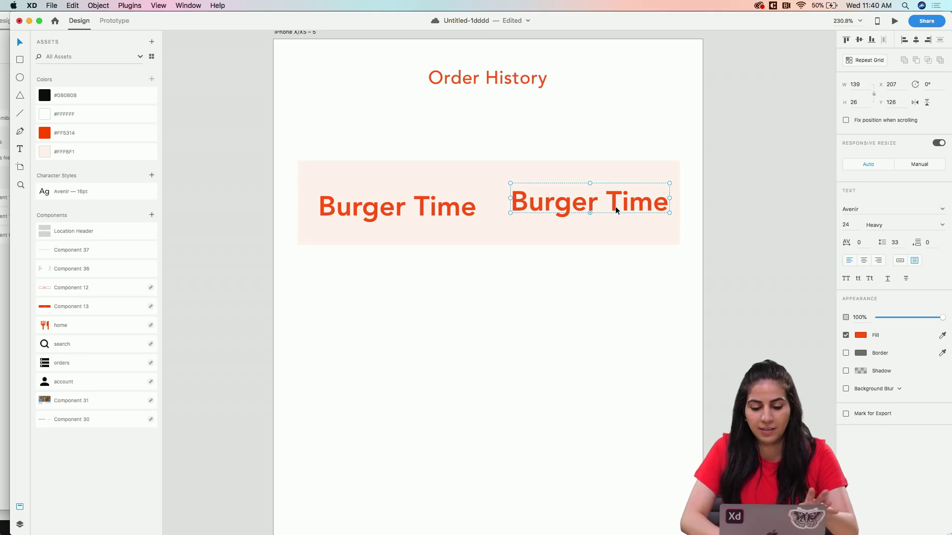
double_click(593, 208)
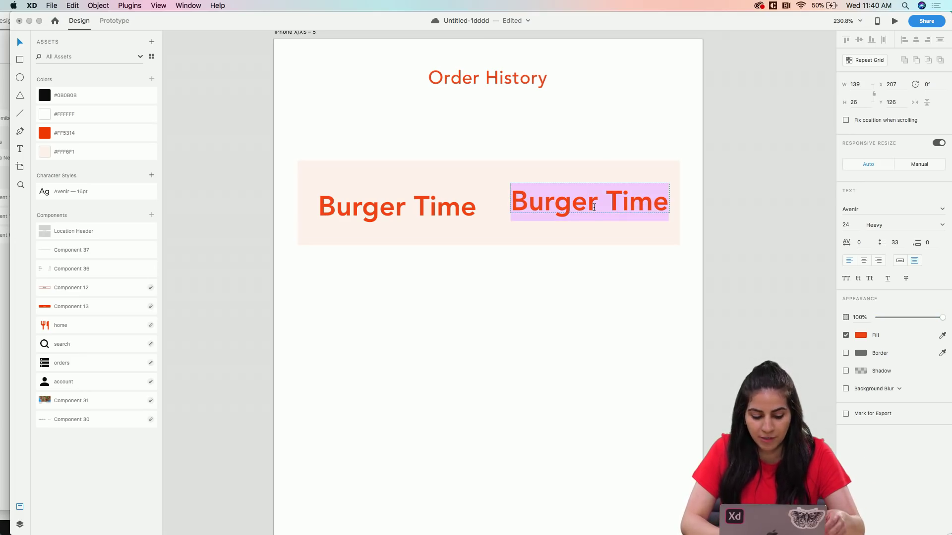
type("$")
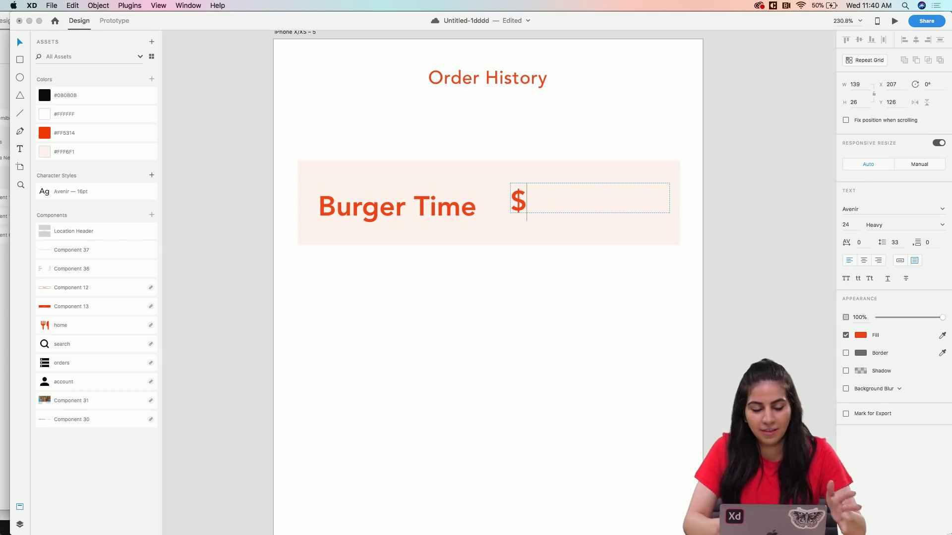
type("11")
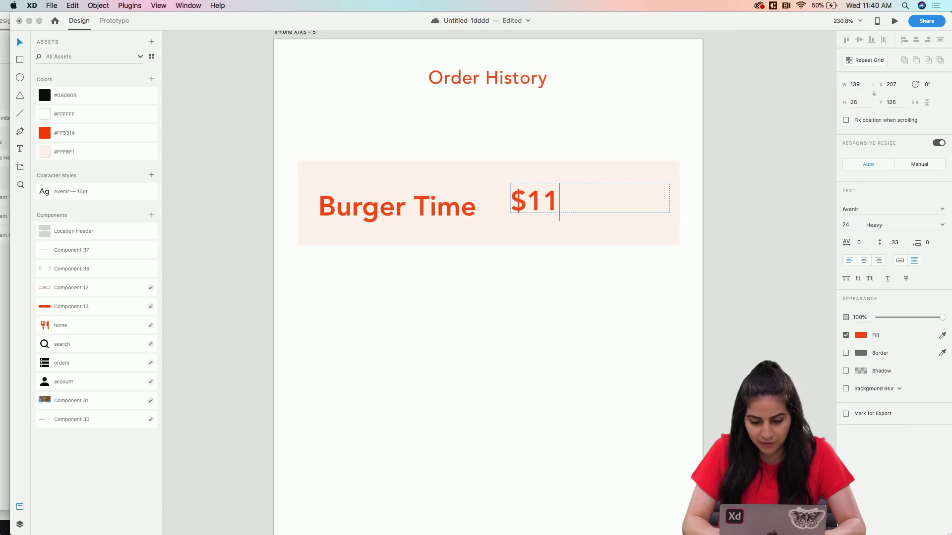
type(".03")
key("Escape")
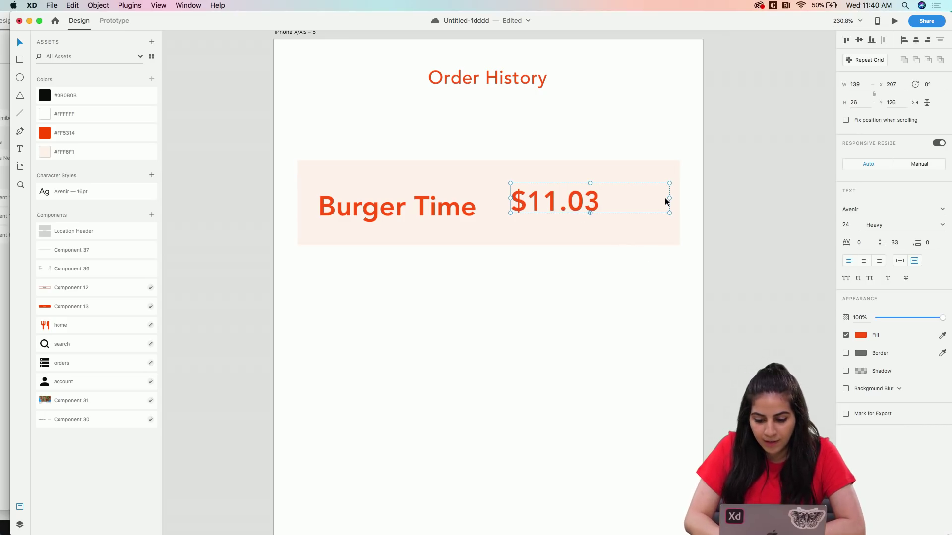
Fit the price text box to a width of 80 at X 264, Y 130, and set its weight to Roman
left_click_drag(666, 198, 628, 209)
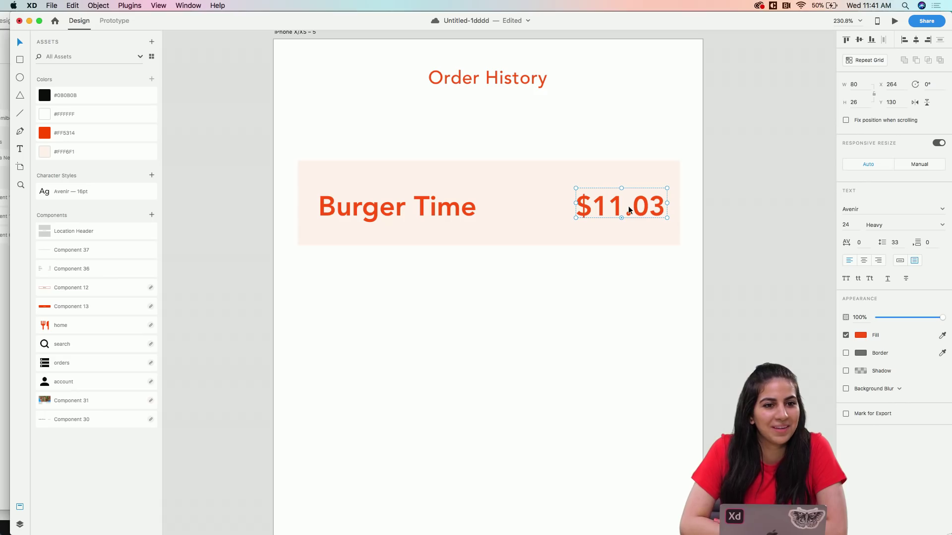
scroll(576, 203, "up", 3)
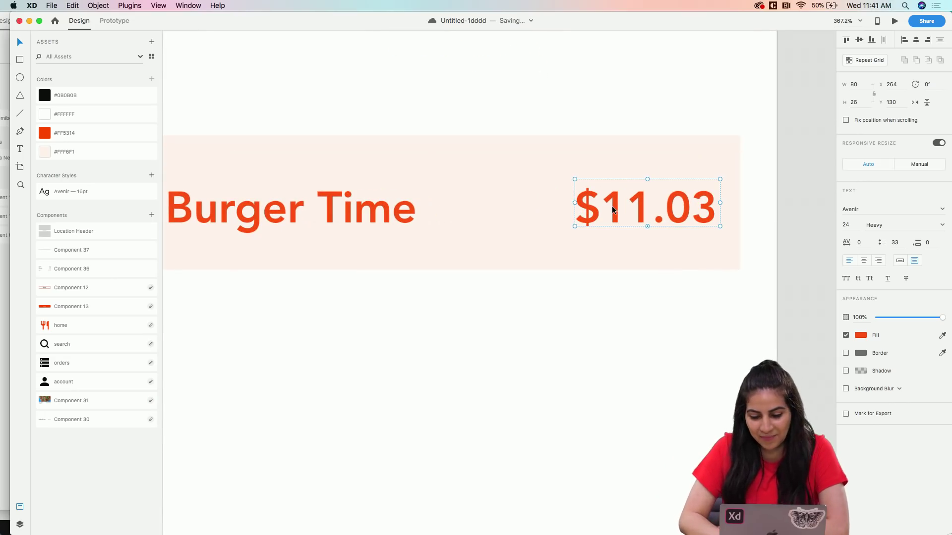
left_click(942, 225)
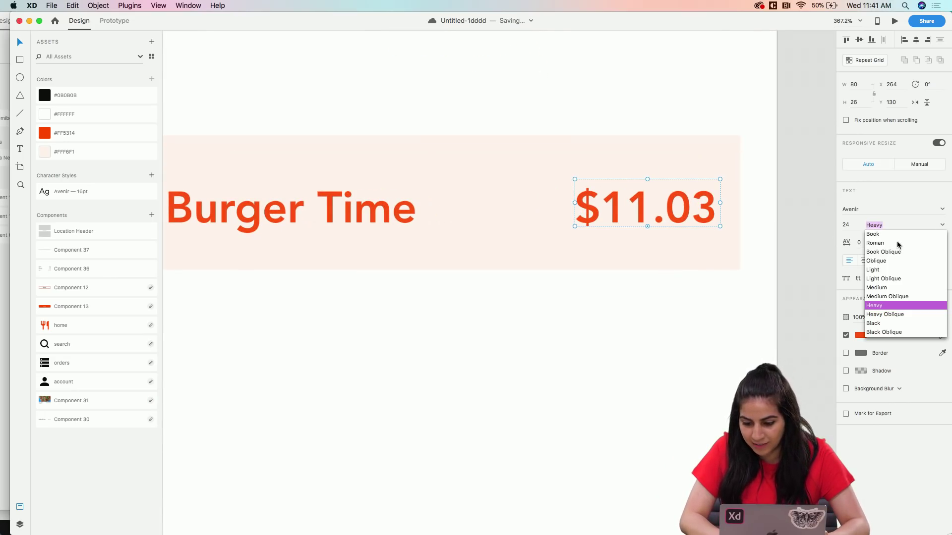
left_click(880, 244)
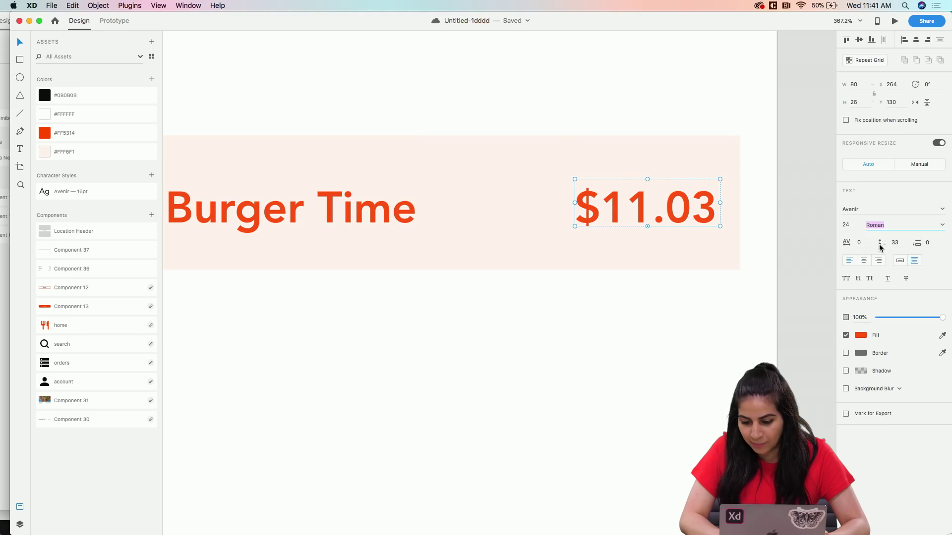
left_click(631, 221)
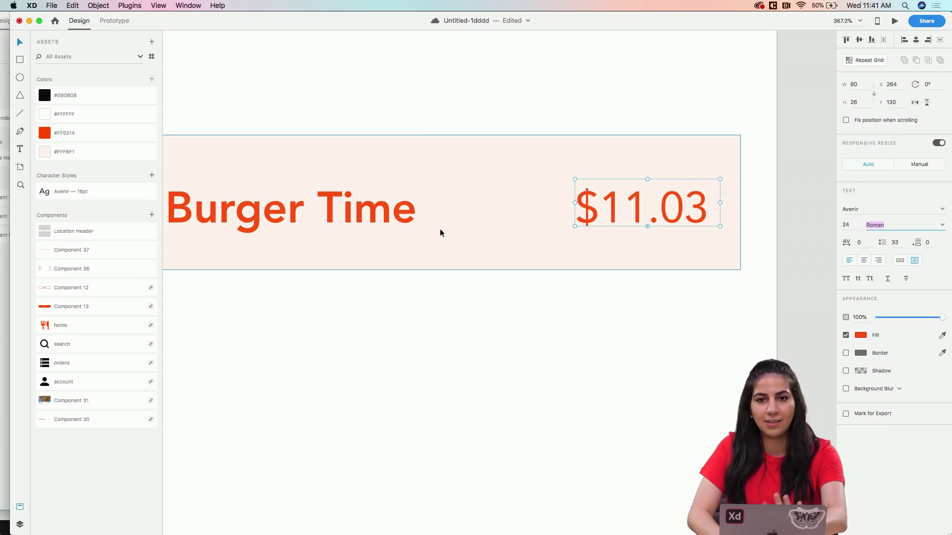
Even out the card's side margins with the price at X 265 and Burger Time at X 31, and save the document
scroll(378, 272, "down", 5)
left_click(529, 235)
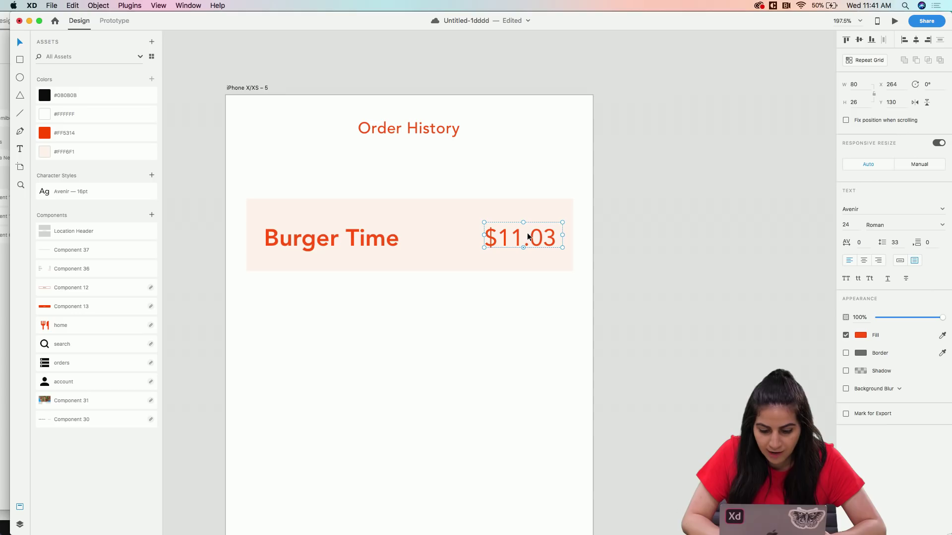
key("Right")
key("Right")
key("Left")
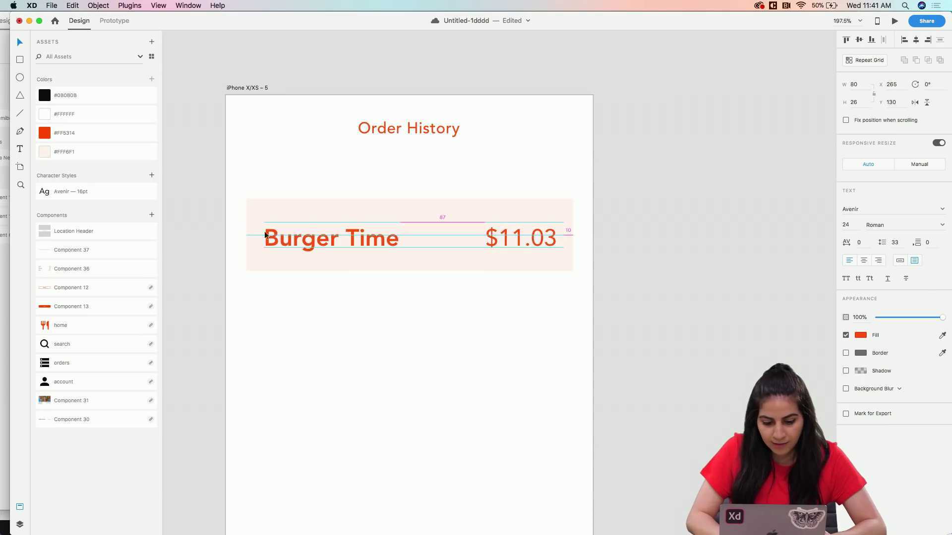
left_click(316, 240)
left_click_drag(316, 240, 308, 240)
left_click(429, 311)
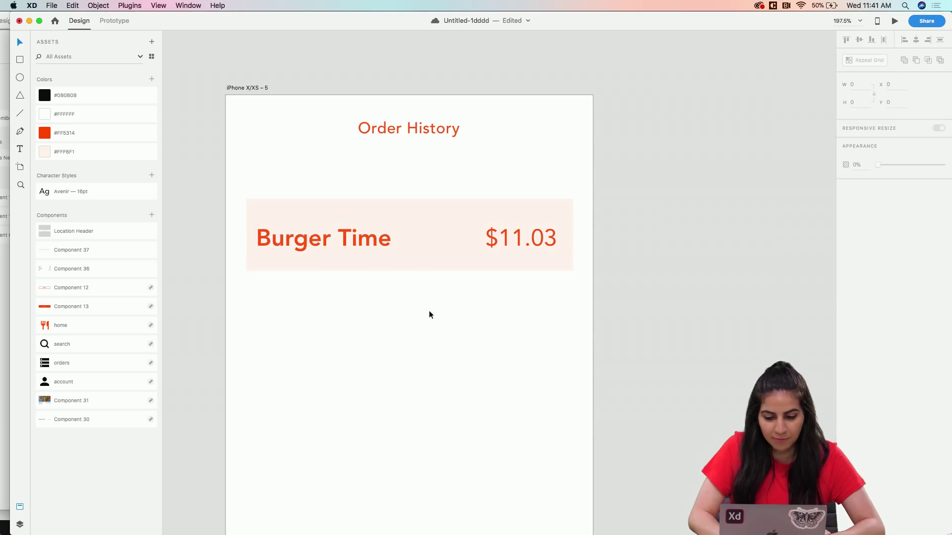
scroll(430, 310, "down", 5)
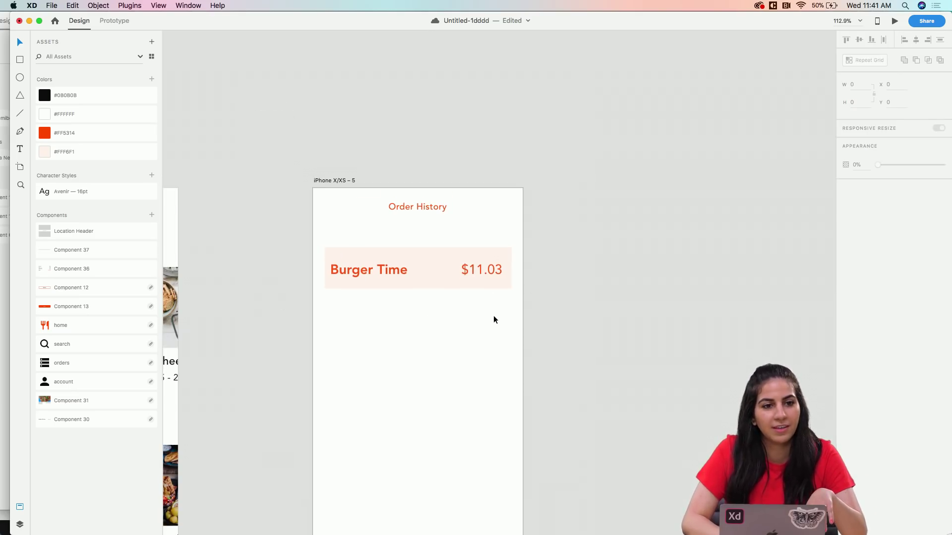
key("super+s")
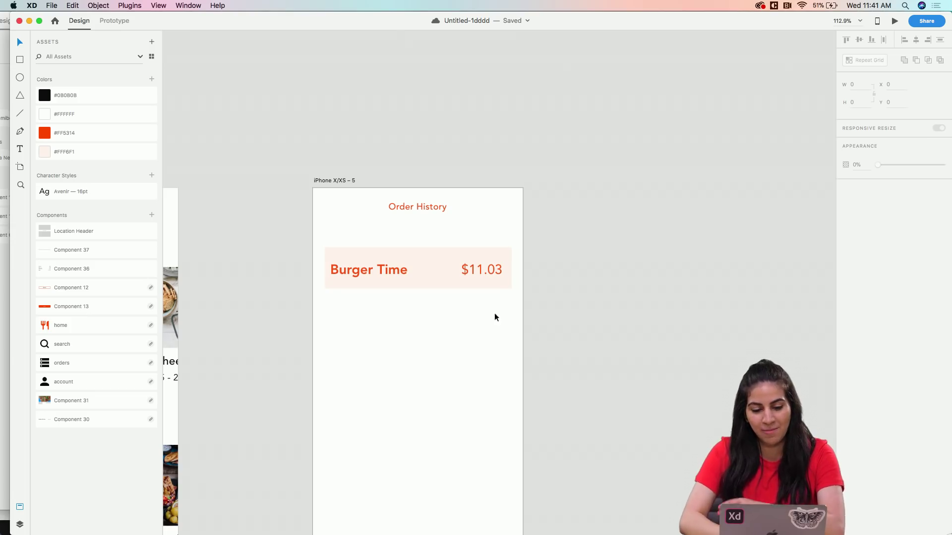
Turn the pale card and its name and price texts into one component
left_click(396, 270)
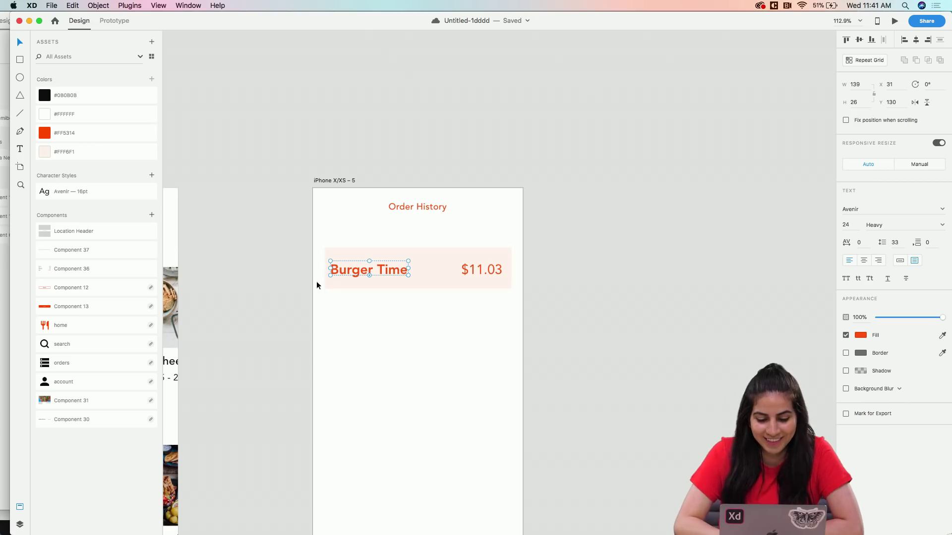
left_click(444, 296)
left_click_drag(498, 309, 352, 260)
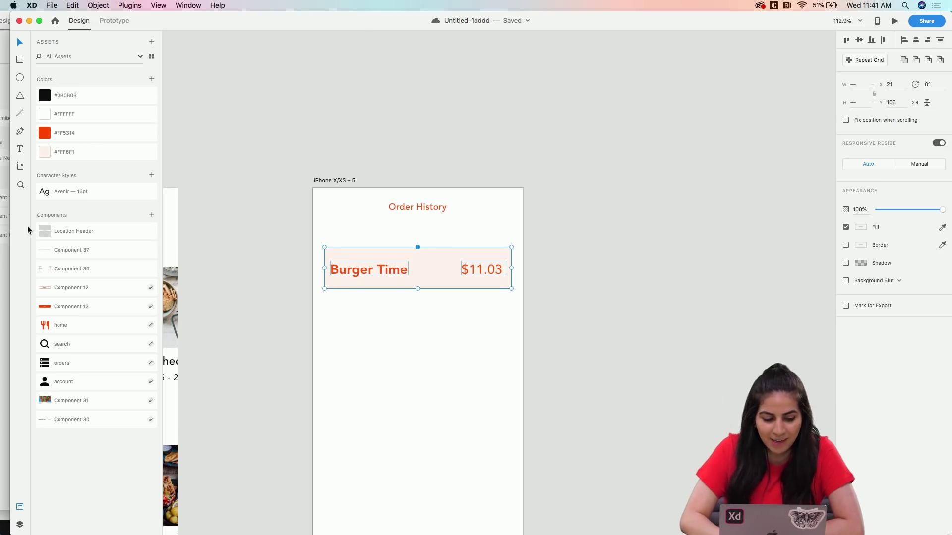
left_click(153, 214)
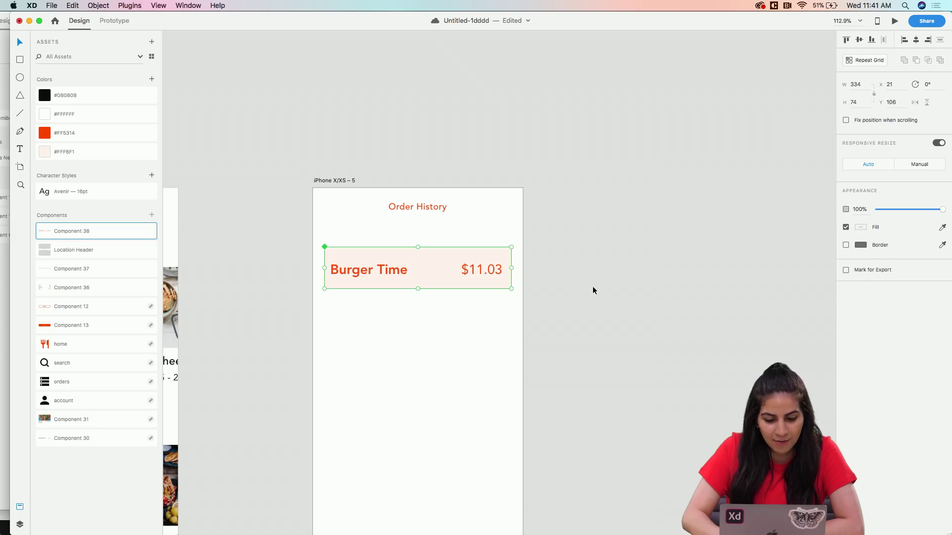
Repeat the order card vertically with a Repeat Grid about 834 high, extending past the artboard's lower edge
scroll(593, 286, "down", 4)
left_click(432, 177)
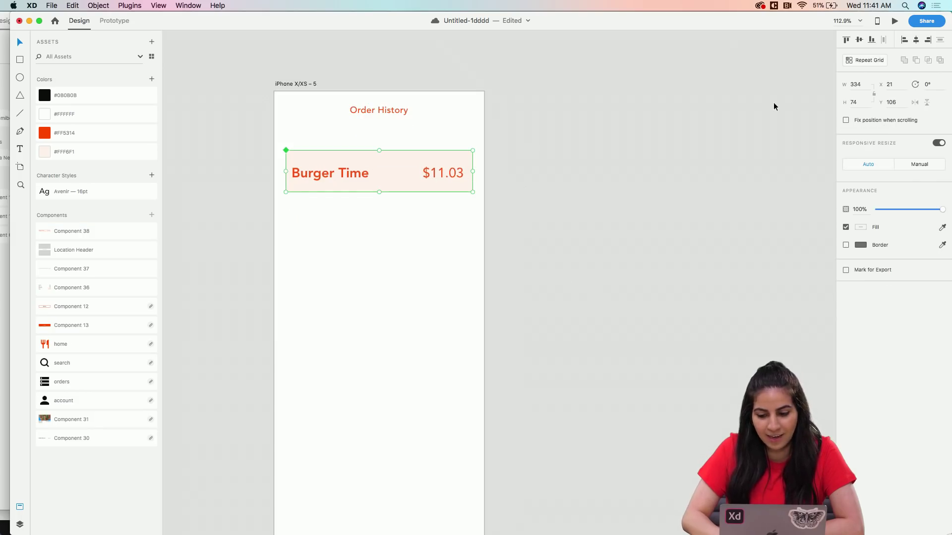
left_click(864, 64)
left_click_drag(379, 192, 383, 499)
scroll(378, 405, "up", 3)
scroll(377, 402, "down", 3)
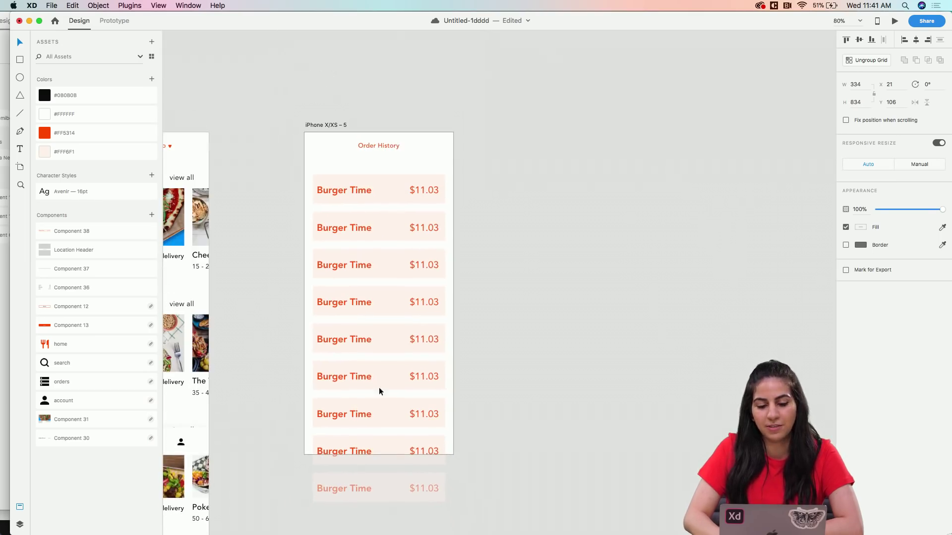
left_click(324, 125)
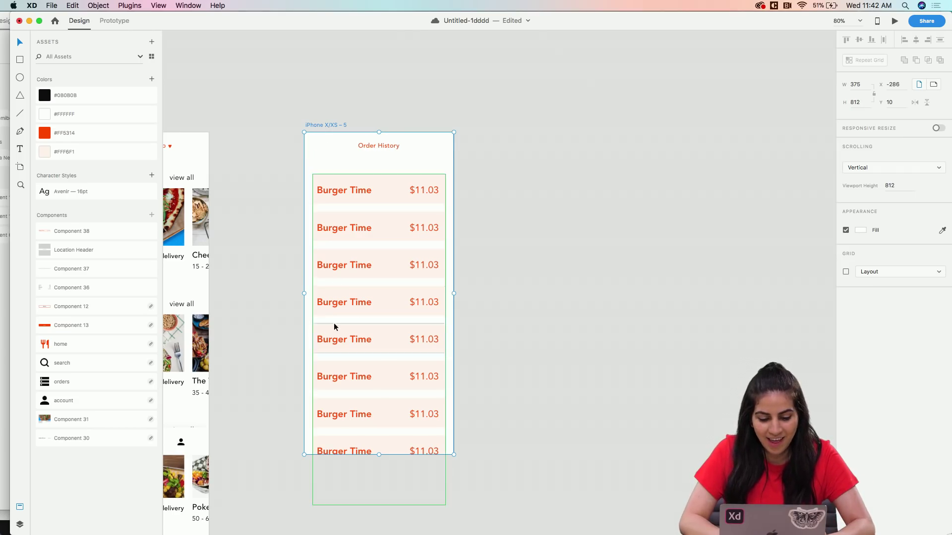
Change the restaurant name on the second order card to "Pizza Planet"
left_click(348, 225)
double_click(347, 228)
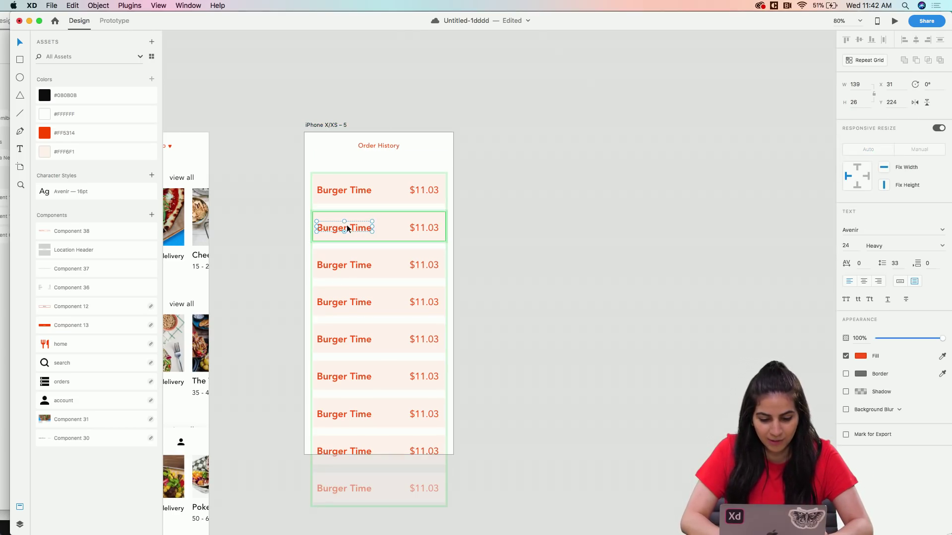
double_click(347, 228)
type("Pizza ")
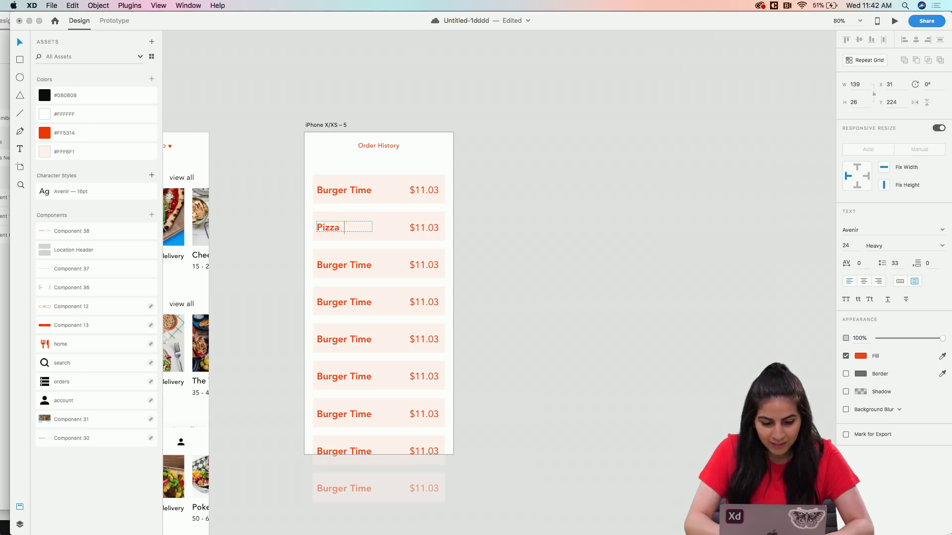
type("Planet")
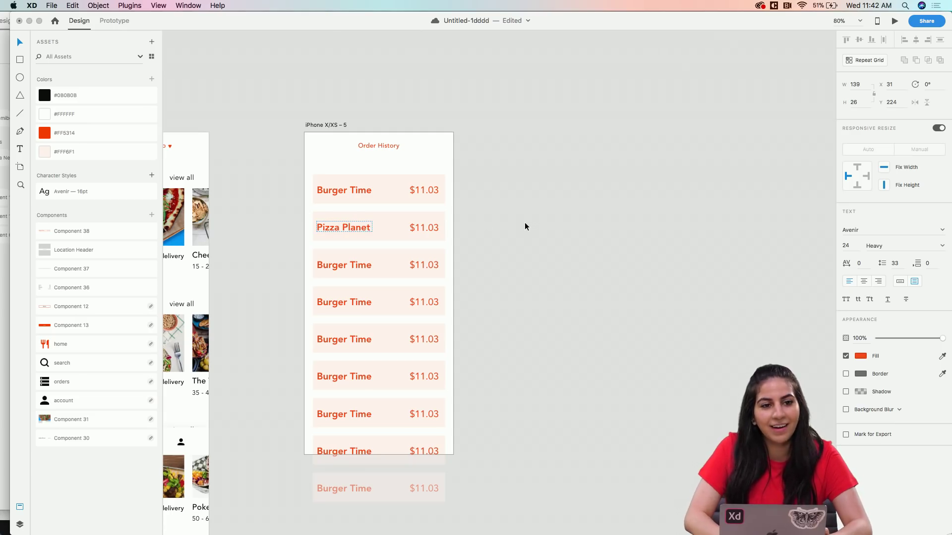
key("Escape")
Change the price on the Pizza Planet order card to $21.03
left_click(438, 224)
double_click(419, 228)
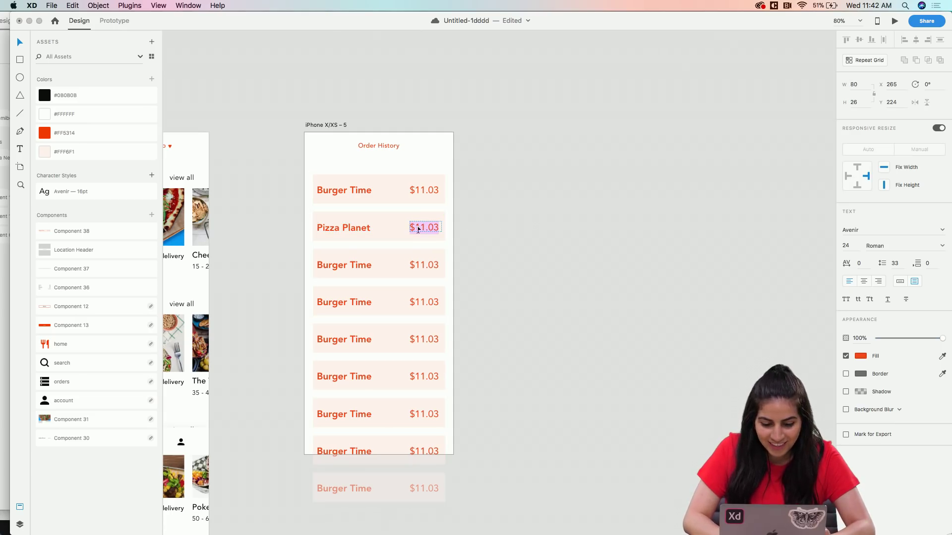
left_click(419, 229)
key("BackSpace")
type("2")
left_click(491, 242)
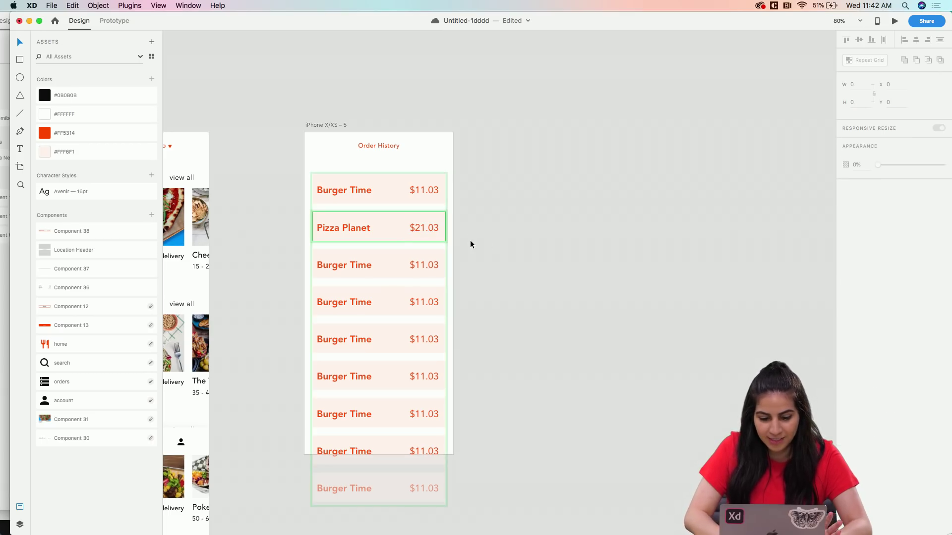
Extend the Order History artboard downward to a height of about 1017 so the whole last card fits
scroll(379, 343, "down", 3)
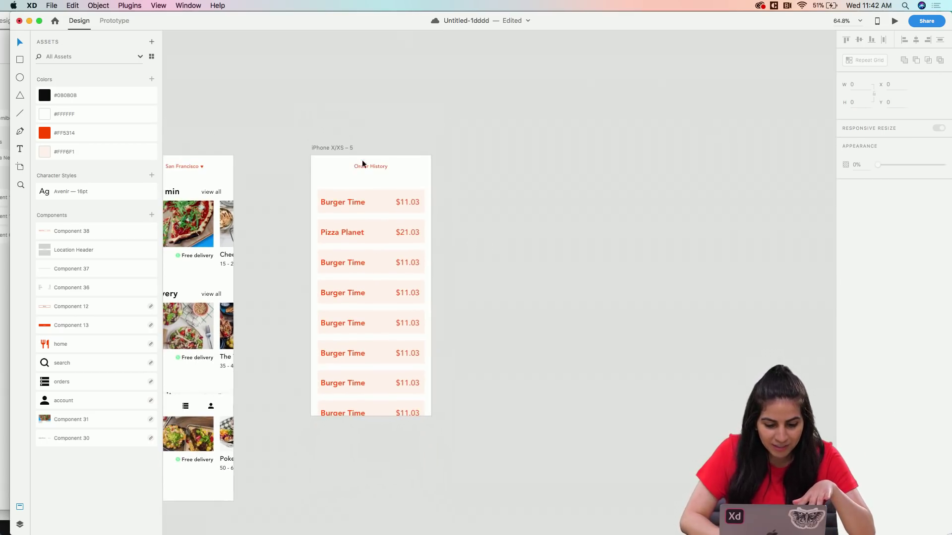
left_click(340, 148)
scroll(347, 223, "down", 4)
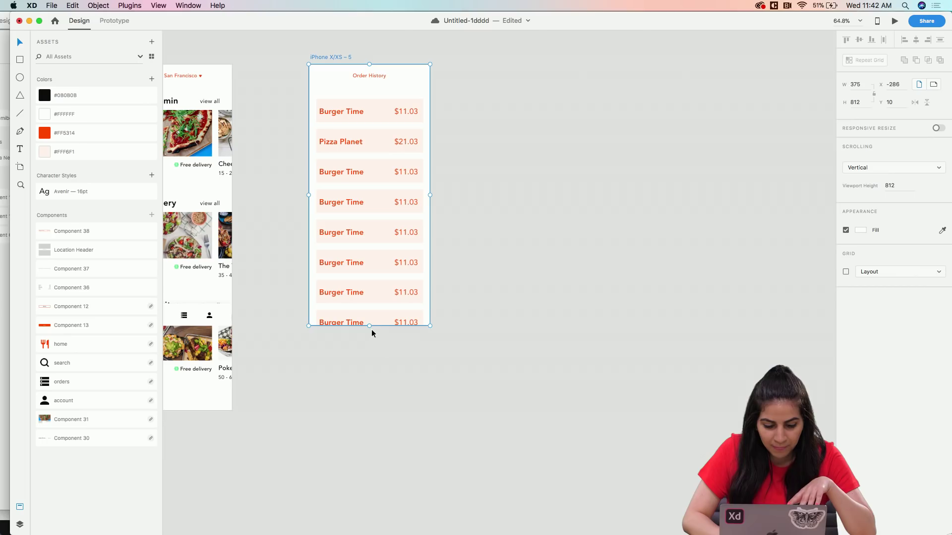
left_click_drag(369, 326, 364, 391)
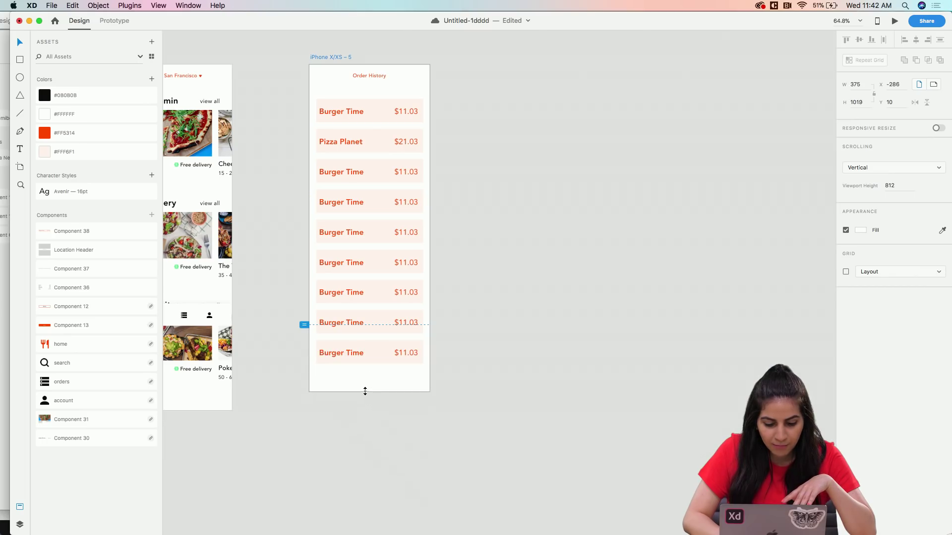
Try pasting a copy of Home's bottom navigation bar onto the Order History artboard and converting that copy into a component
scroll(456, 365, "left", 5)
left_click(299, 308)
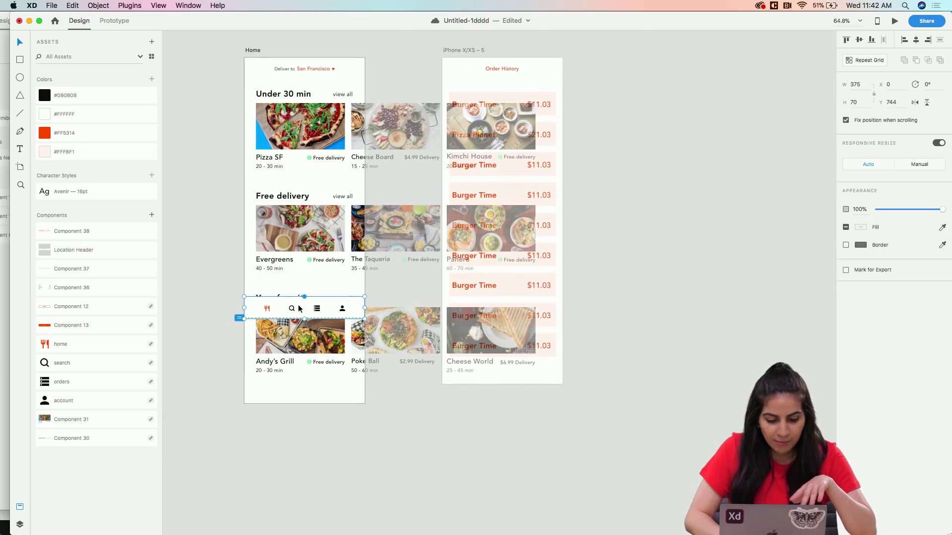
scroll(300, 308, "up", 5)
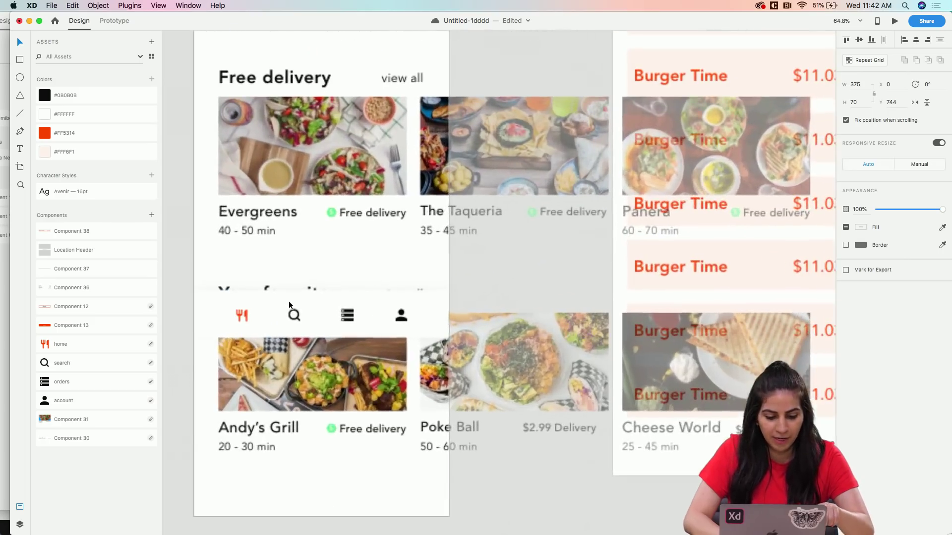
scroll(294, 319, "down", 5)
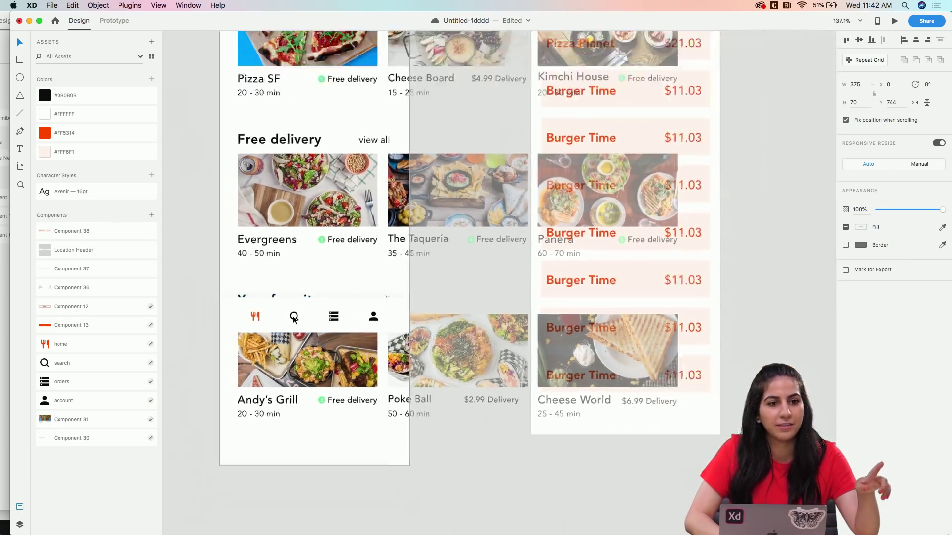
scroll(325, 327, "right", 4)
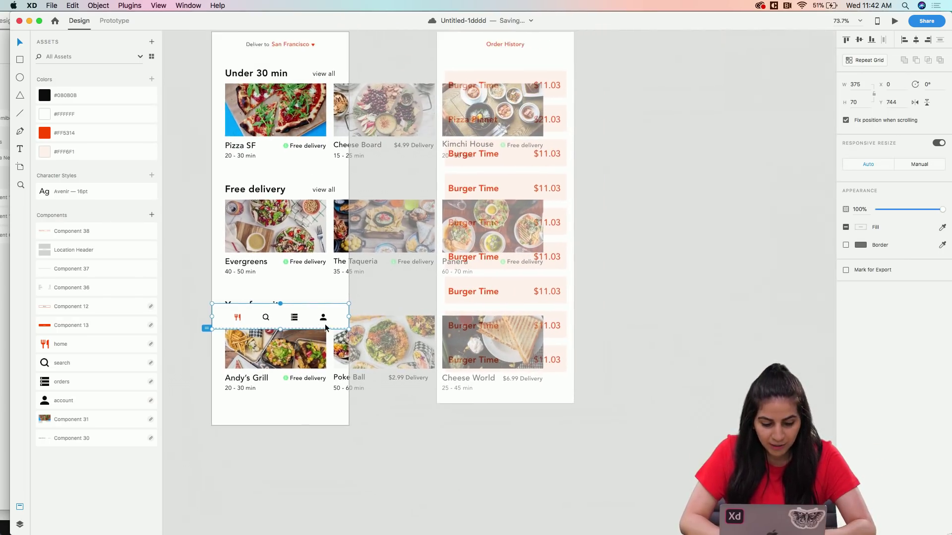
left_click(399, 42)
key("super+v")
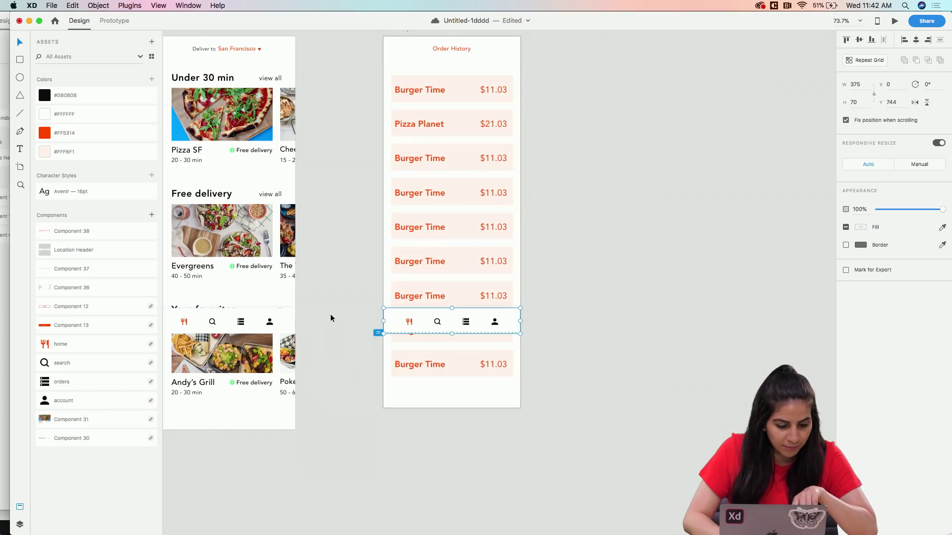
left_click(152, 215)
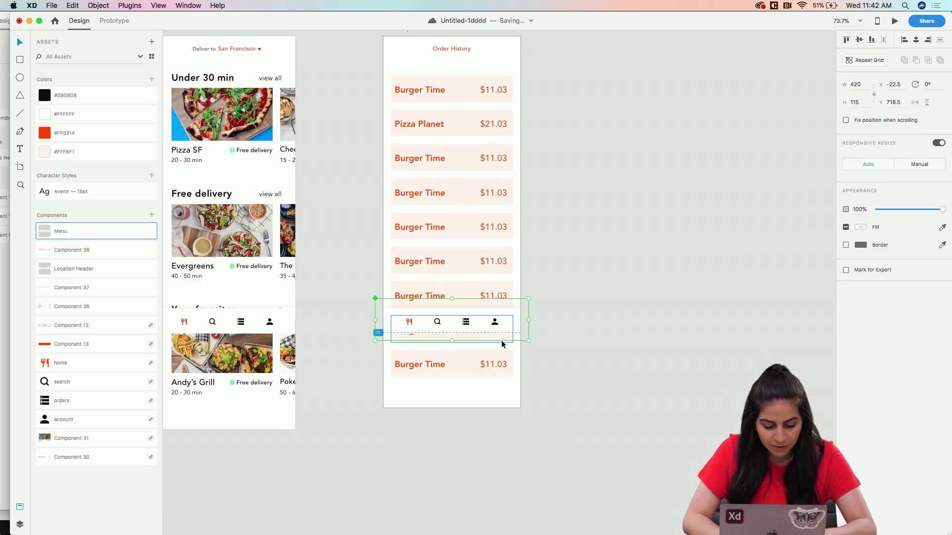
Make Home's own bottom navigation bar the Menu component and place an instance of it on the Order History artboard
key("super+z")
key("super+z")
key("super+shift+z")
key("super+shift+z")
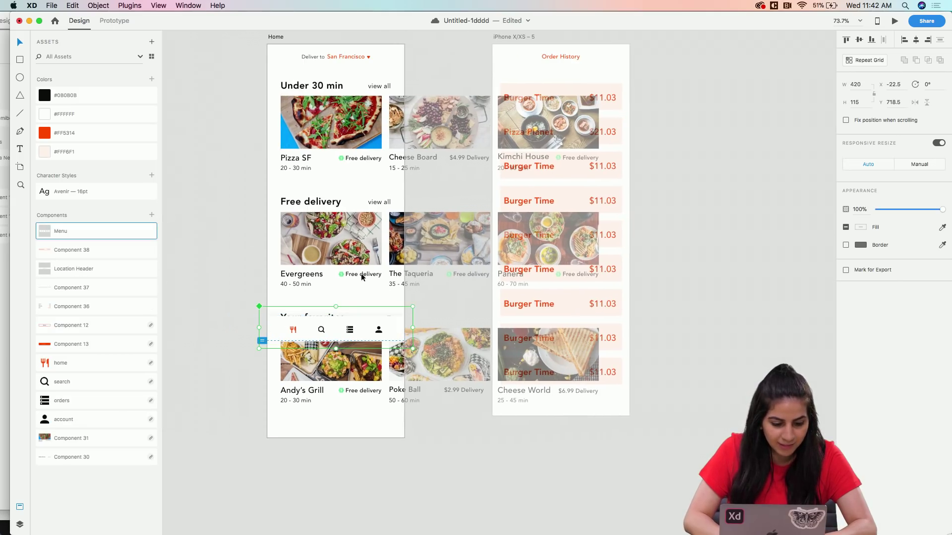
left_click_drag(150, 233, 550, 297)
left_click_drag(638, 293, 611, 338)
Recolour the home icon in the Order History menu black, sampling the colour from the account icon
scroll(548, 327, "up", 2)
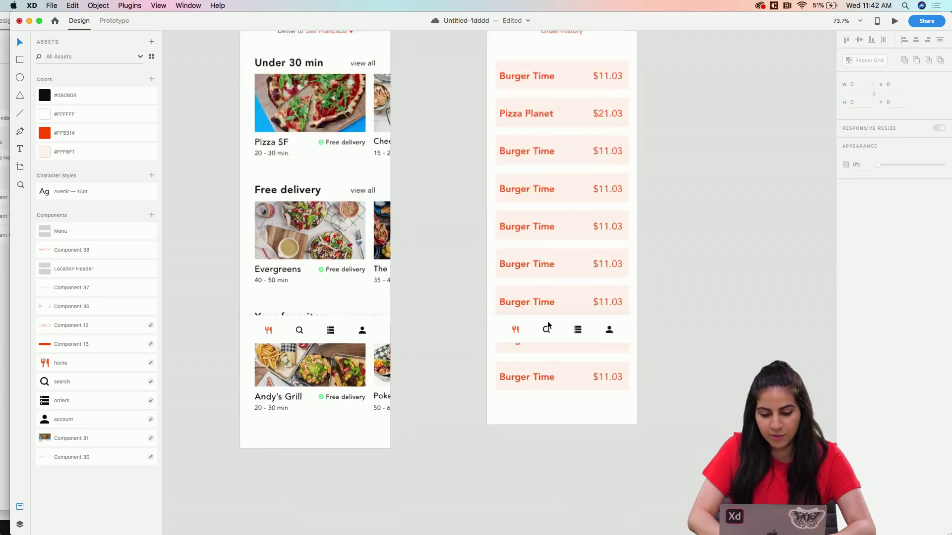
scroll(547, 327, "up", 3)
double_click(480, 341)
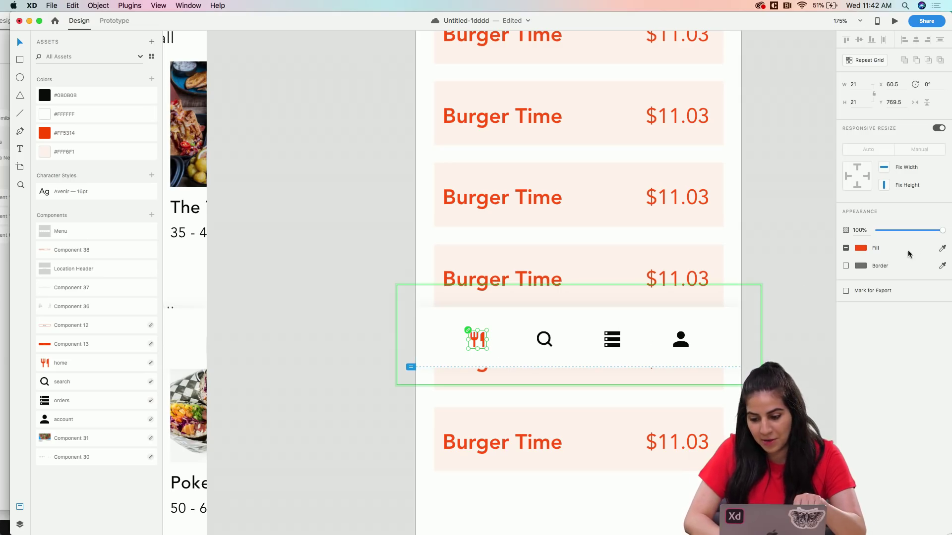
left_click(942, 248)
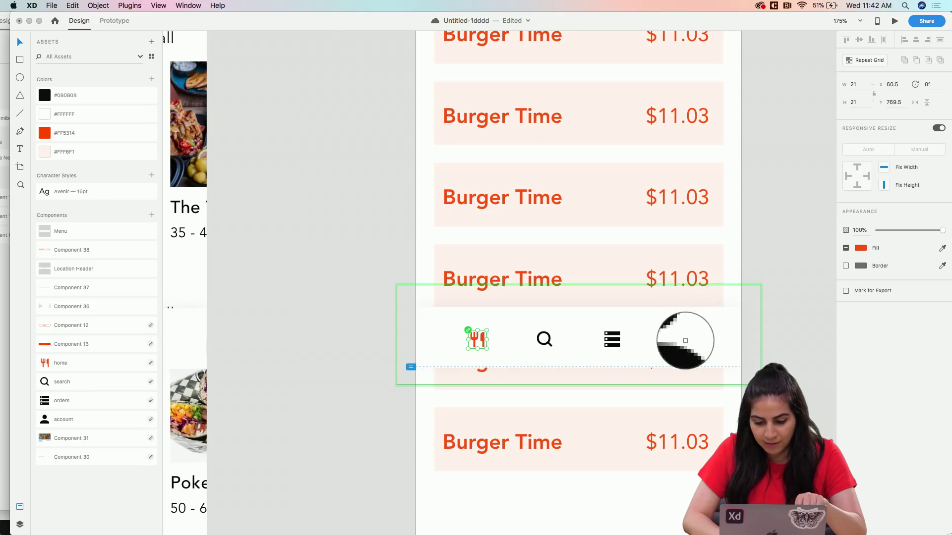
left_click(685, 341)
Recolour the orders icon in the Order History menu with the orange #FF5314 swatch
left_click(613, 342)
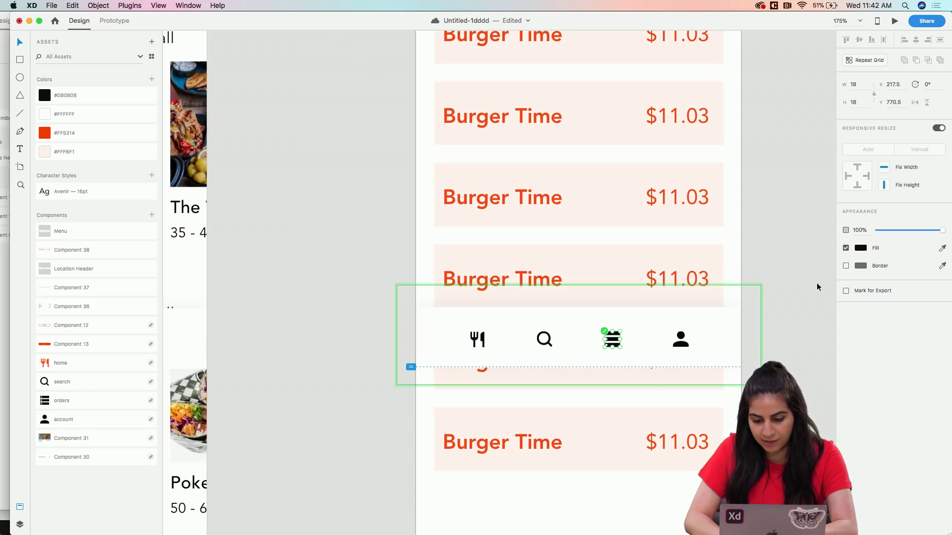
key("i")
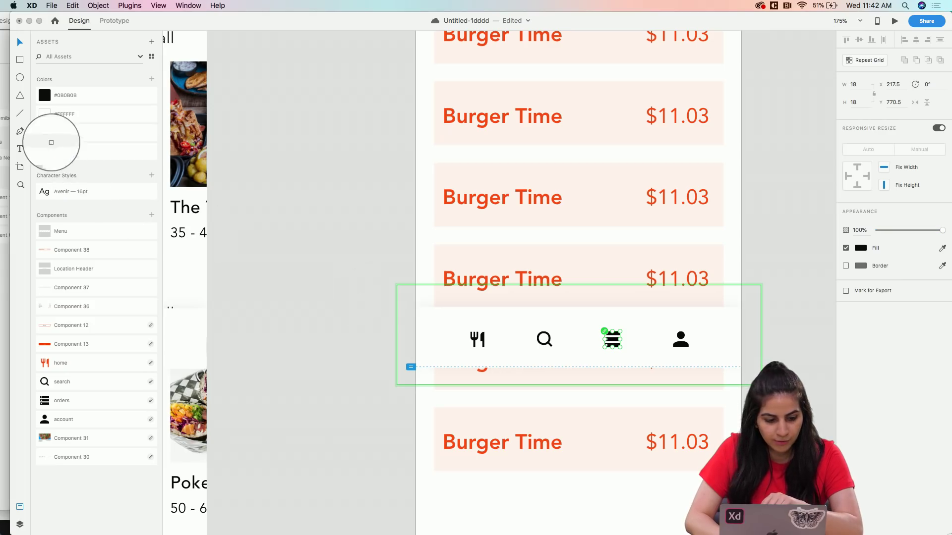
left_click(45, 133)
left_click(255, 213)
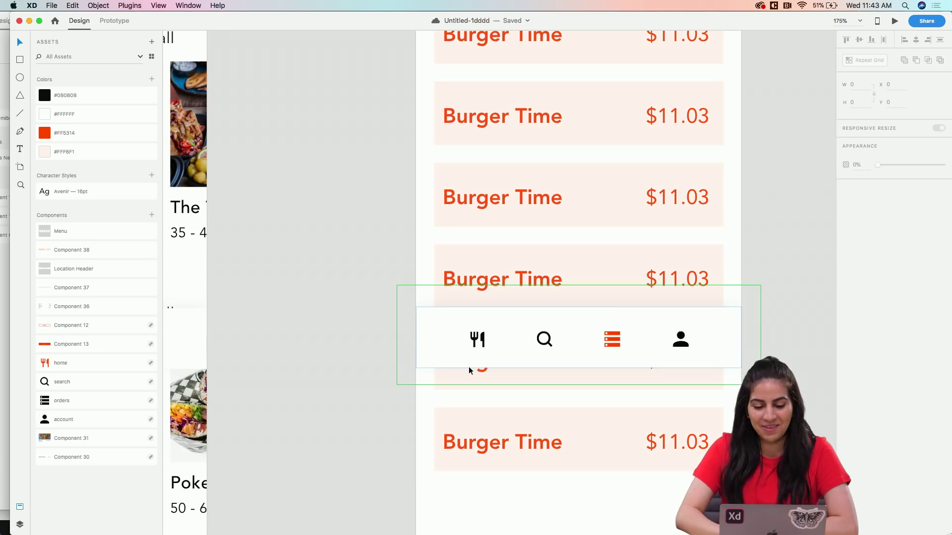
Duplicate the Order History artboard and delete the repeated order cards from the copy
scroll(355, 400, "down", 5)
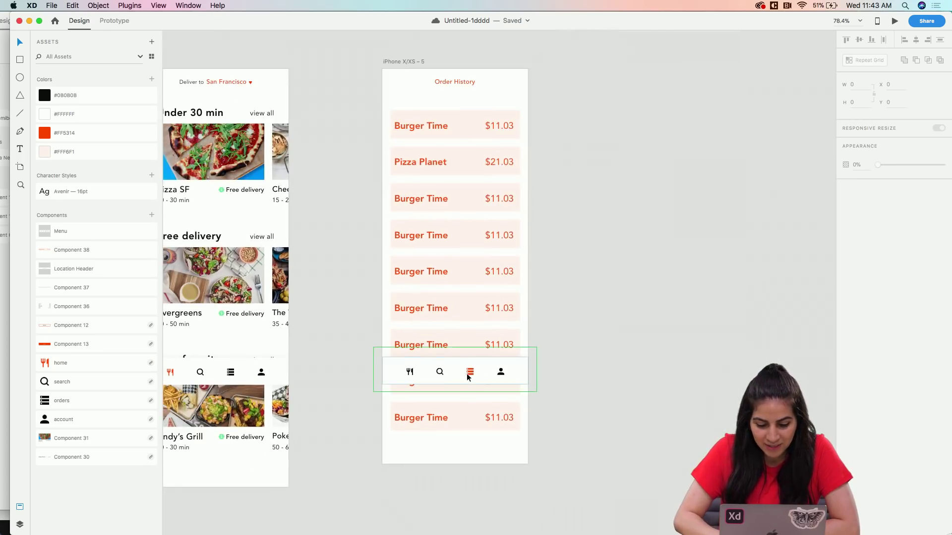
scroll(468, 376, "right", 3)
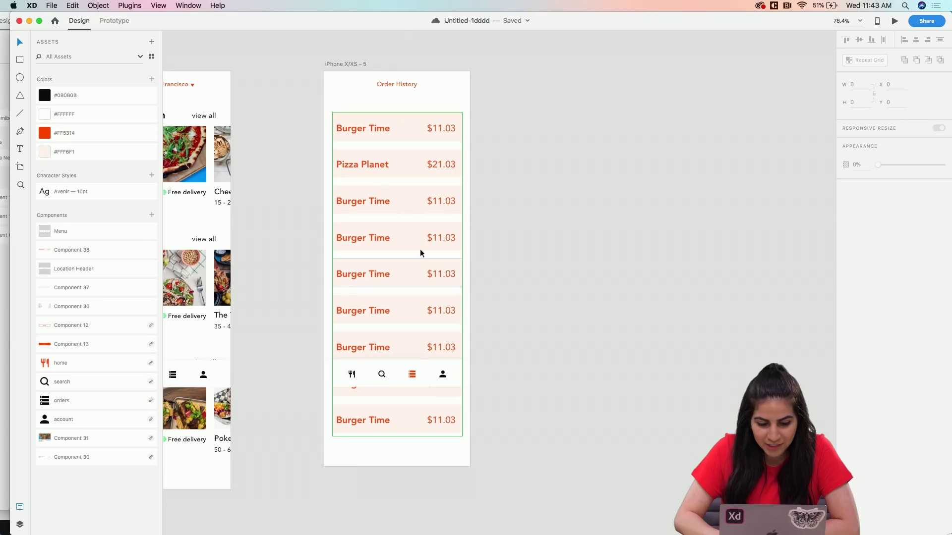
left_click(336, 69)
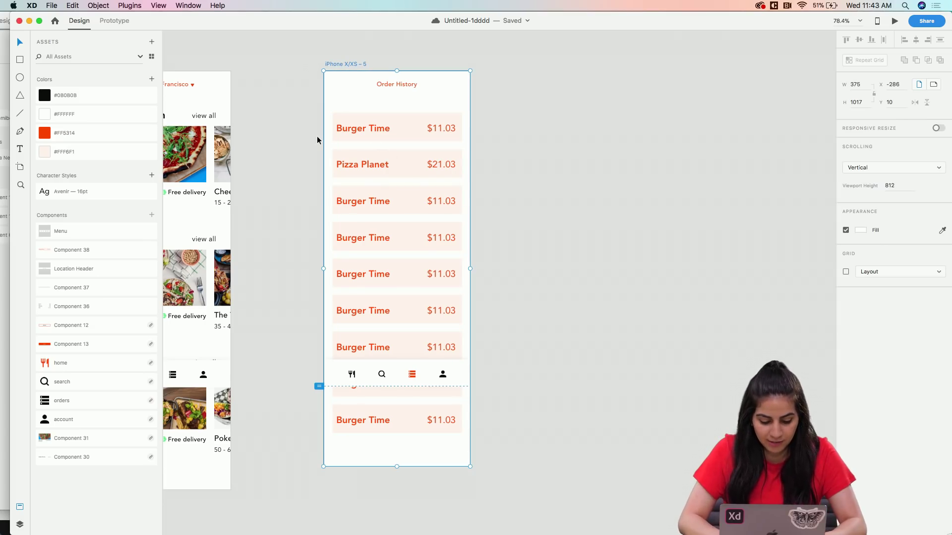
key("super+d")
left_click(576, 172)
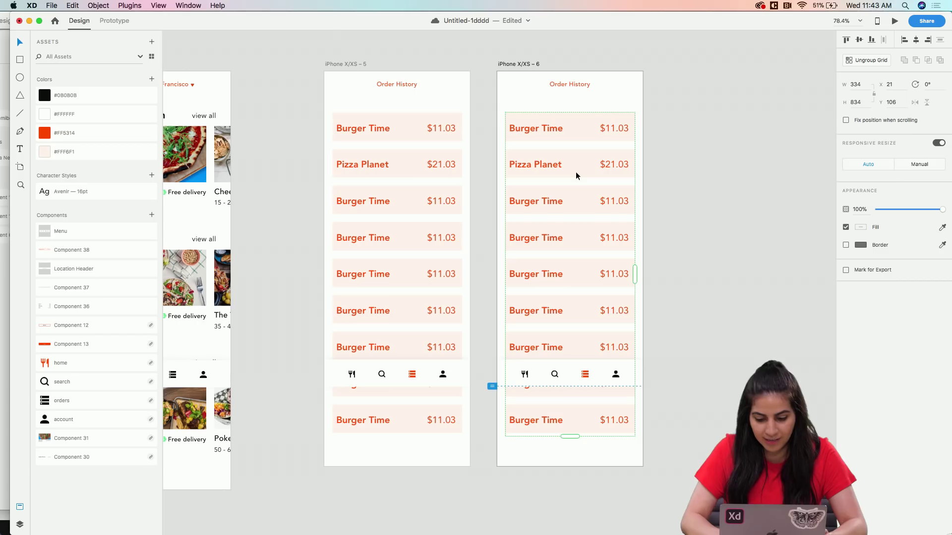
key("Delete")
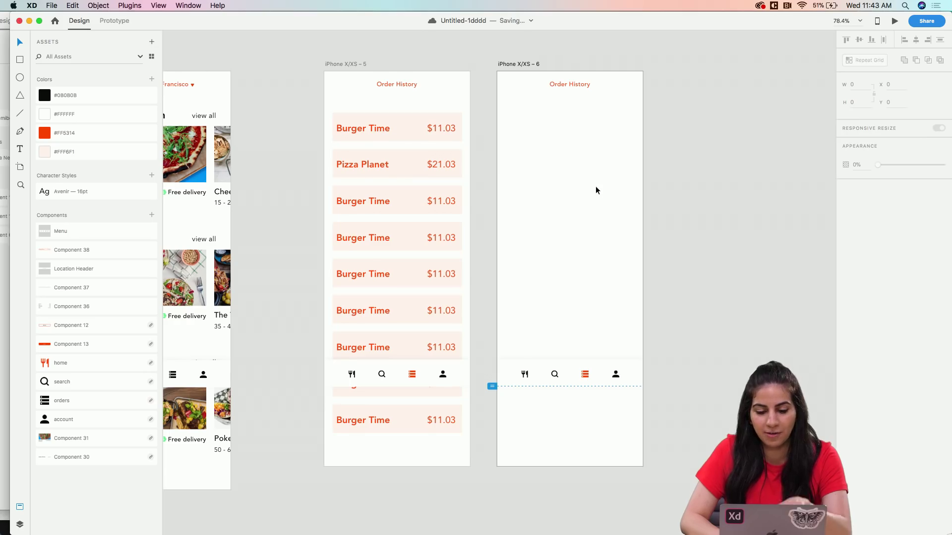
Place the order card component (Component 38) on the duplicated artboard and enlarge it to 334 wide by about 624 high
scroll(596, 185, "right", 3)
scroll(596, 186, "up", 1)
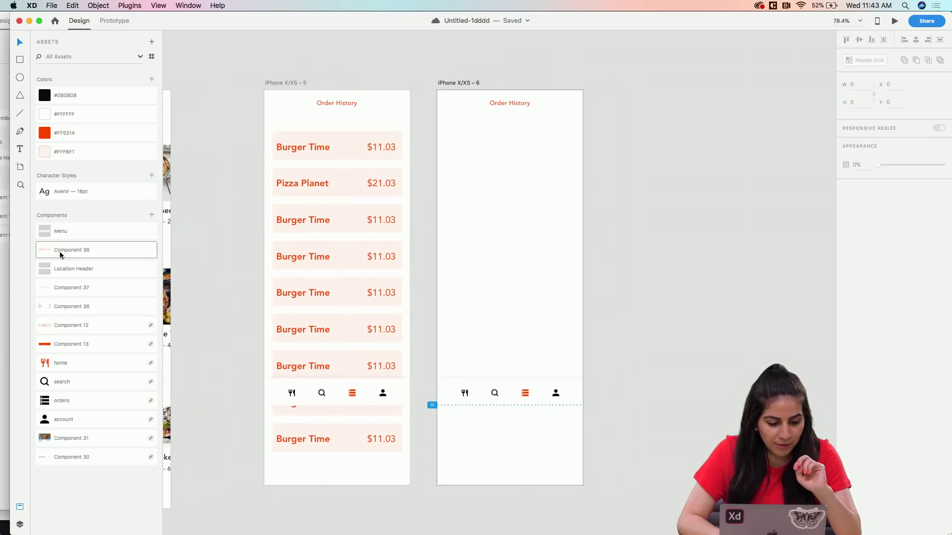
left_click_drag(59, 251, 505, 372)
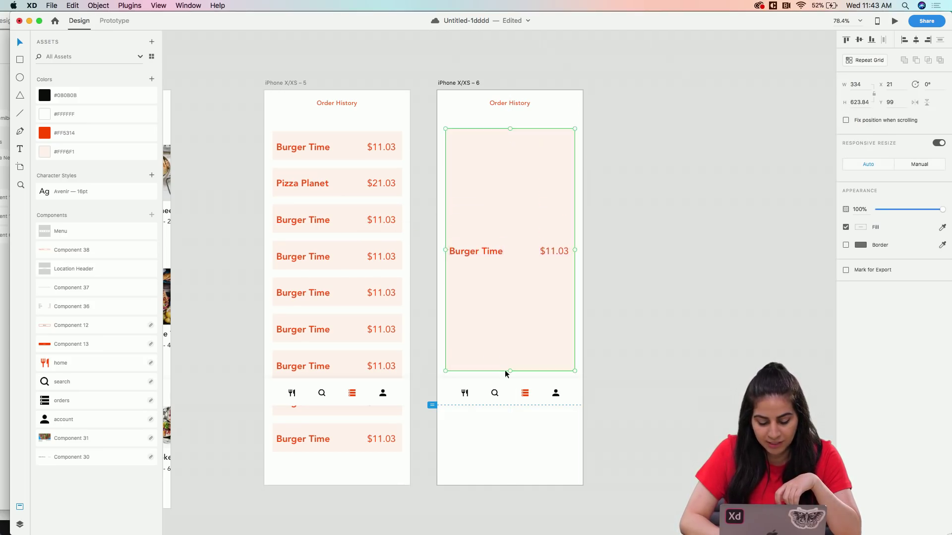
Move the Burger Time text to the upper middle of the enlarged card and set its font size to 28
double_click(490, 252)
left_click_drag(479, 251, 512, 147)
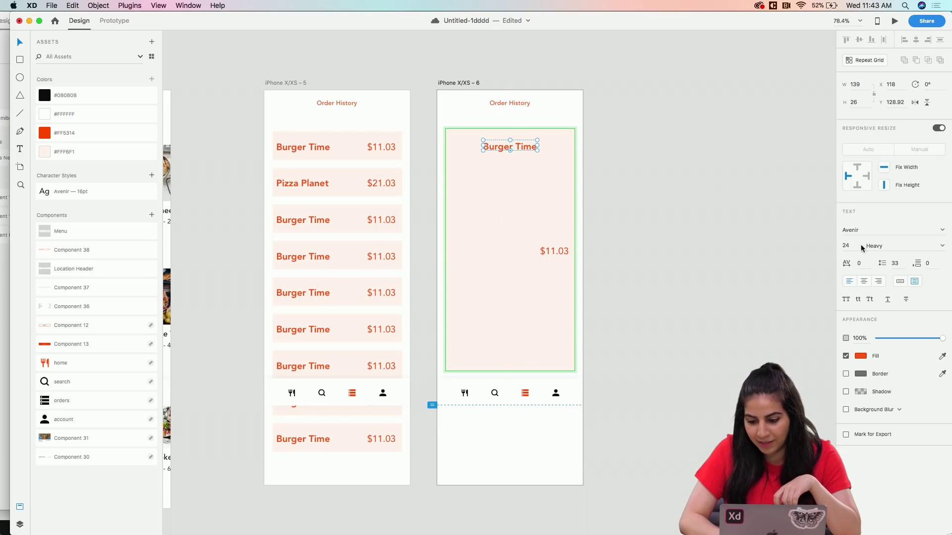
left_click(846, 245)
type("28")
key("Return")
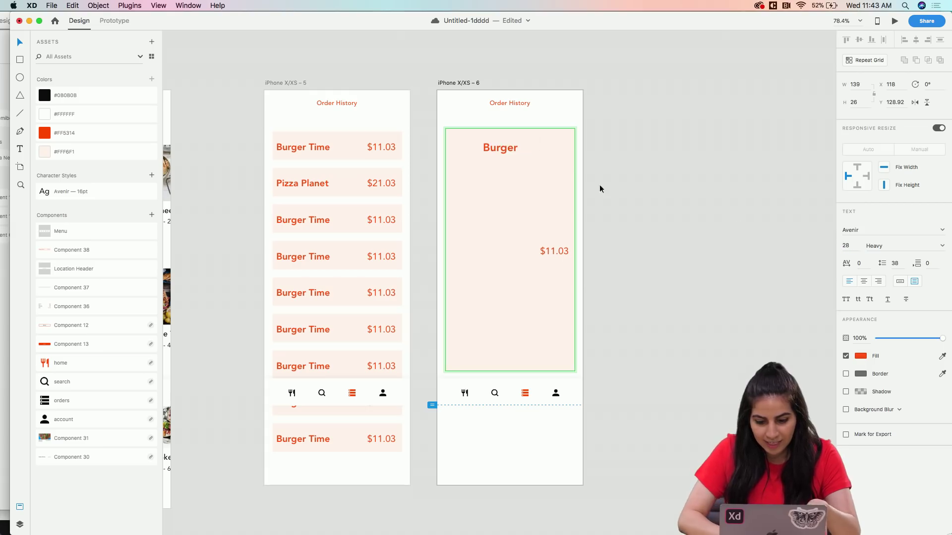
Widen and centre the Burger Time heading at X 106, Y about 122, and delete the price from the enlarged card
mouse_move(483, 145)
left_mouse_down()
mouse_move(471, 145)
mouse_move(498, 142)
left_mouse_up()
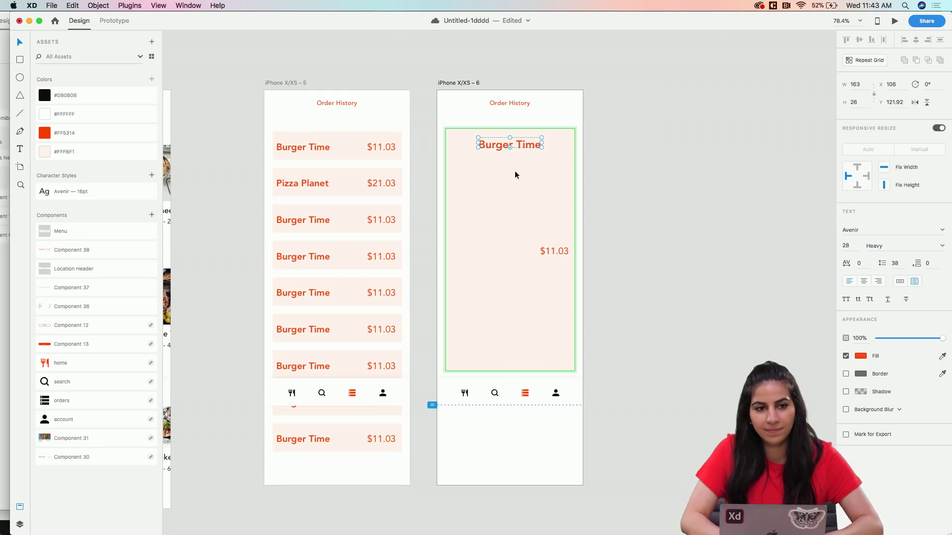
left_click_drag(545, 250, 539, 346)
key("Delete")
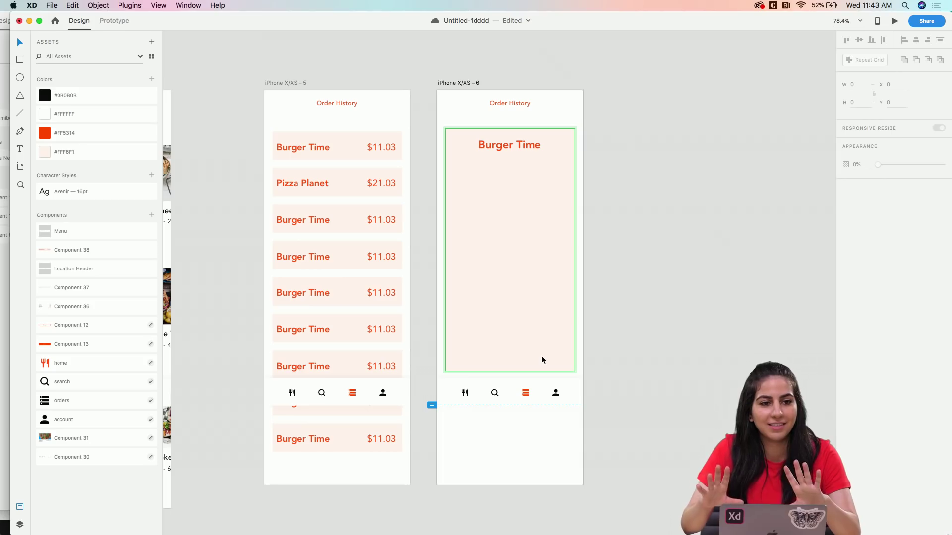
Place the prepared text "Delivered on June 4th at 6:30 pm" centred beneath the Burger Time heading at X 67, Y 167
scroll(541, 356, "right", 1)
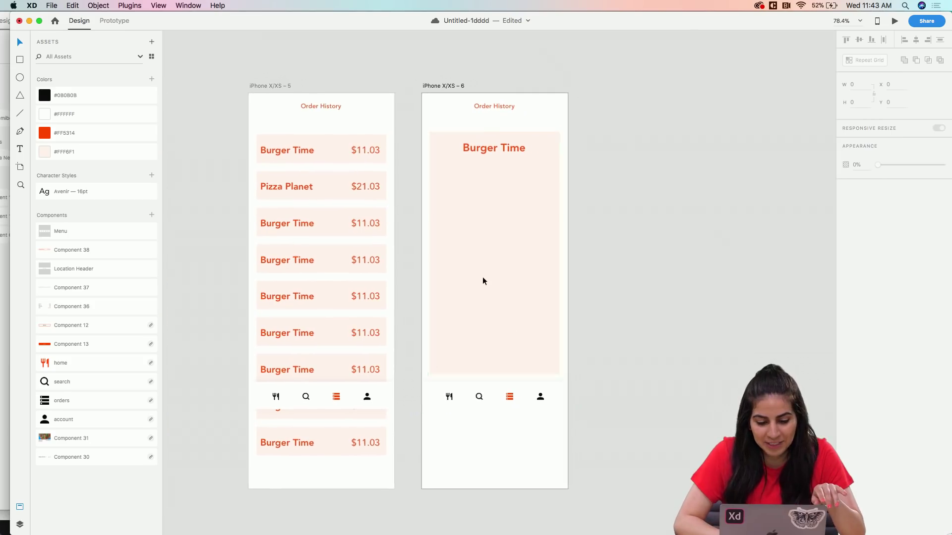
scroll(482, 276, "up", 5)
scroll(431, 126, "up", 2)
scroll(450, 150, "down", 5)
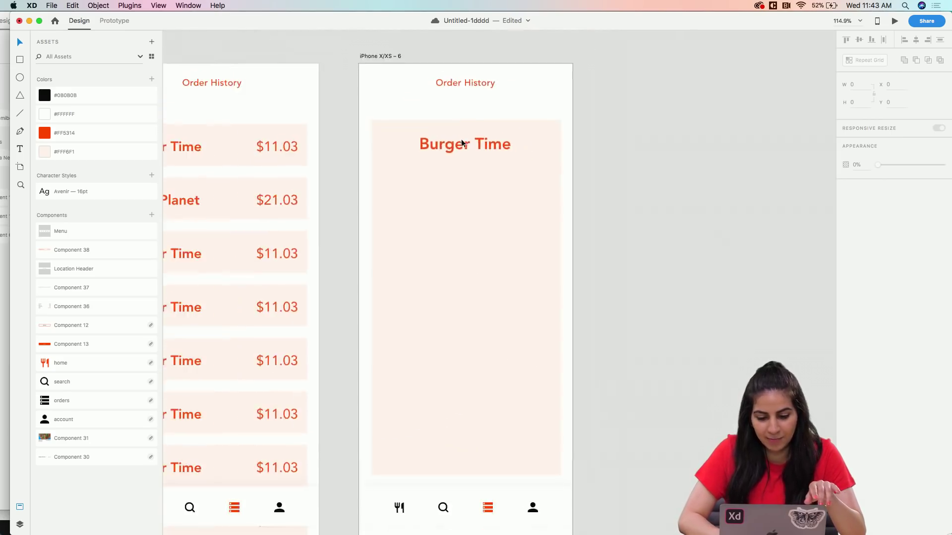
scroll(460, 143, "right", 5)
left_click_drag(658, 145, 279, 163)
scroll(280, 172, "left", 3)
scroll(279, 166, "up", 4)
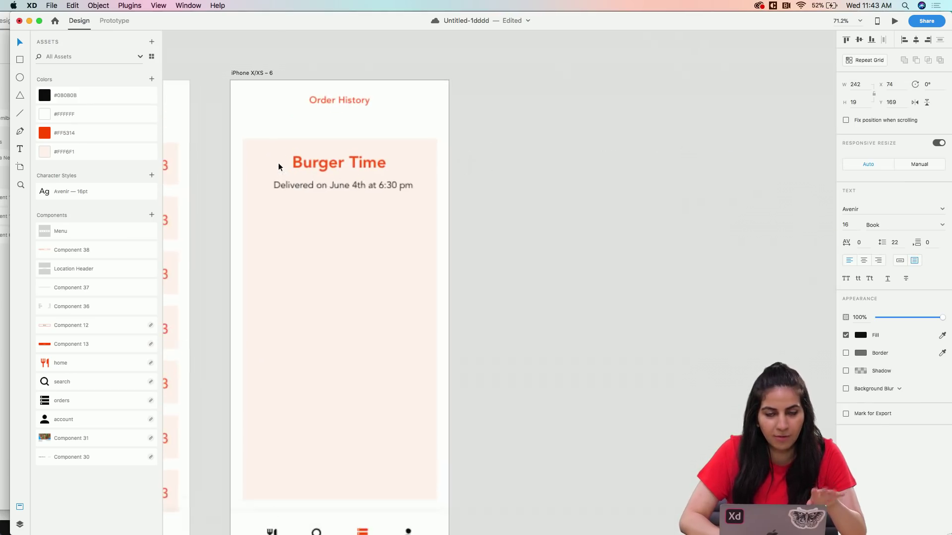
left_click_drag(351, 184, 347, 183)
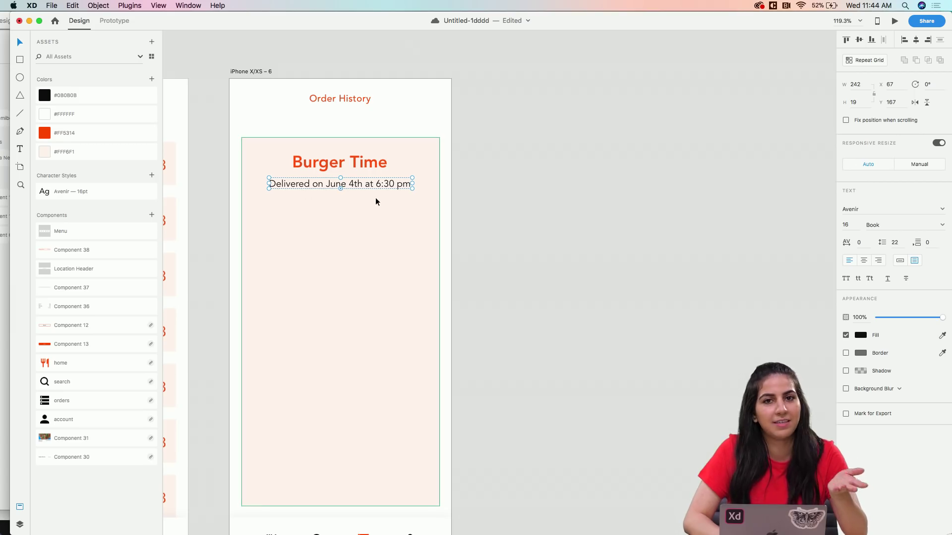
Draw a borderless rectangle about 334 by 161 across the card at X 21, Y 200, beneath the delivery text
scroll(376, 198, "left", 3)
scroll(376, 198, "down", 2)
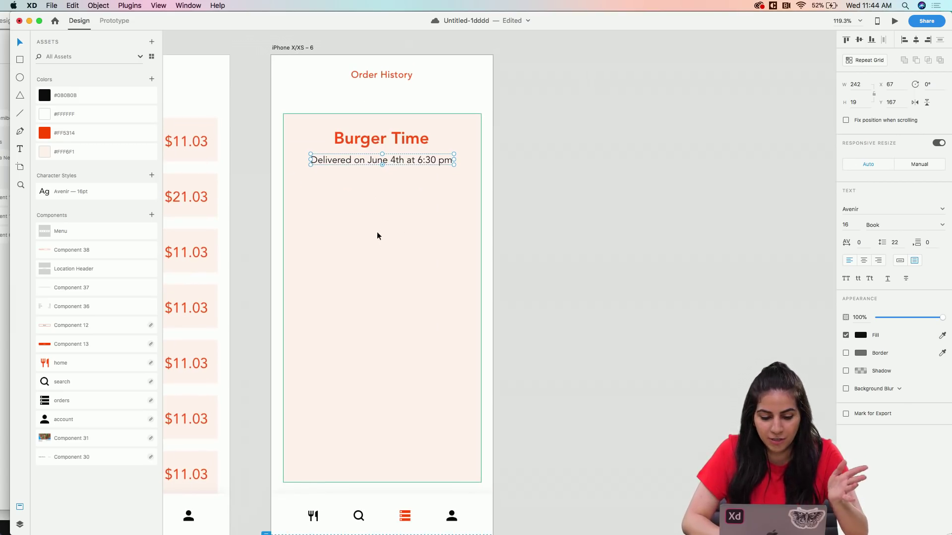
left_click(583, 179)
scroll(412, 213, "left", 3)
scroll(411, 213, "down", 2)
key("r")
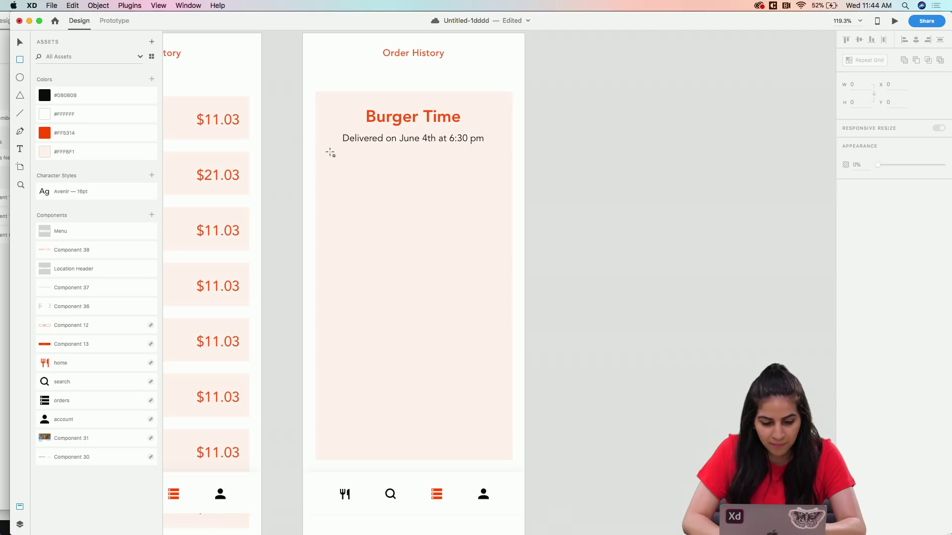
mouse_move(318, 154)
left_mouse_down()
mouse_move(486, 217)
mouse_move(512, 246)
left_mouse_up()
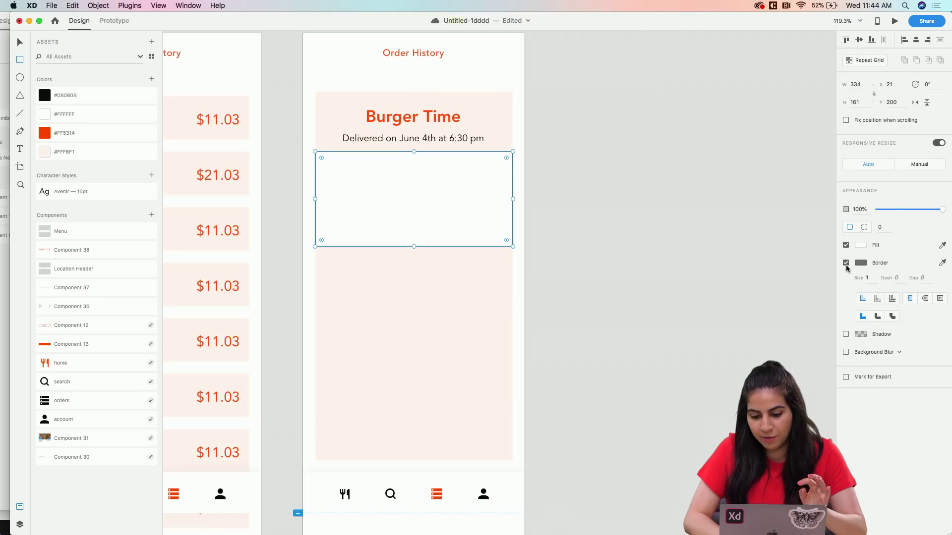
left_click(846, 263)
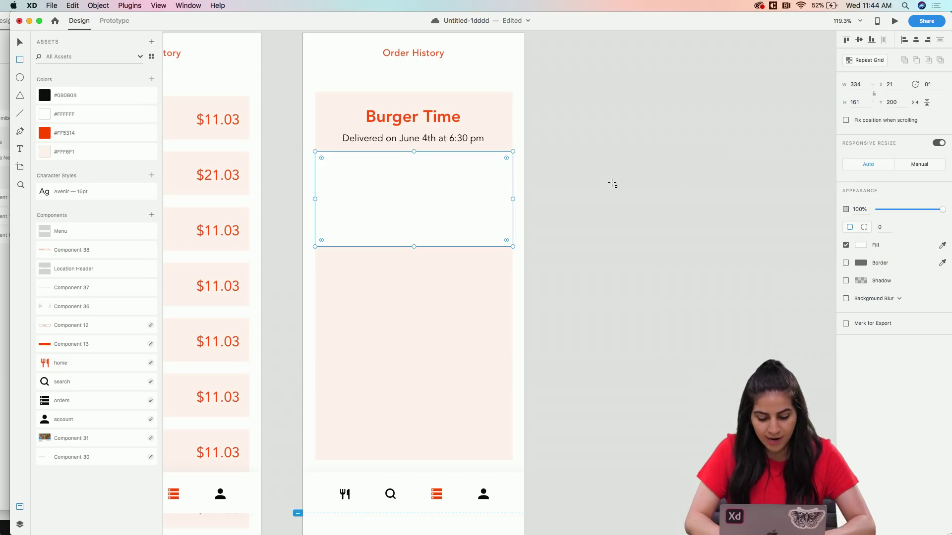
Fill the new rectangle with the burger and fries photo from the XD DCC June library and close the library
key("super+shift+l")
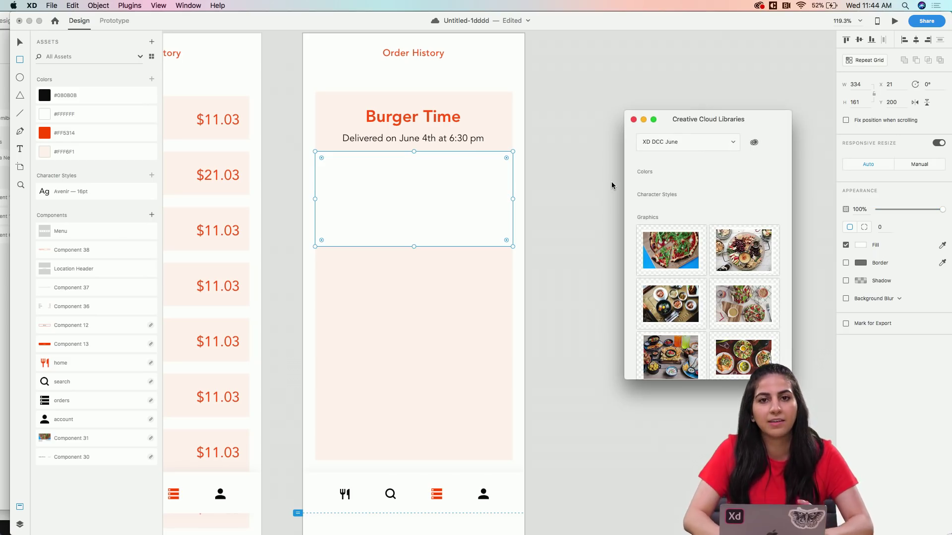
scroll(704, 297, "down", 5)
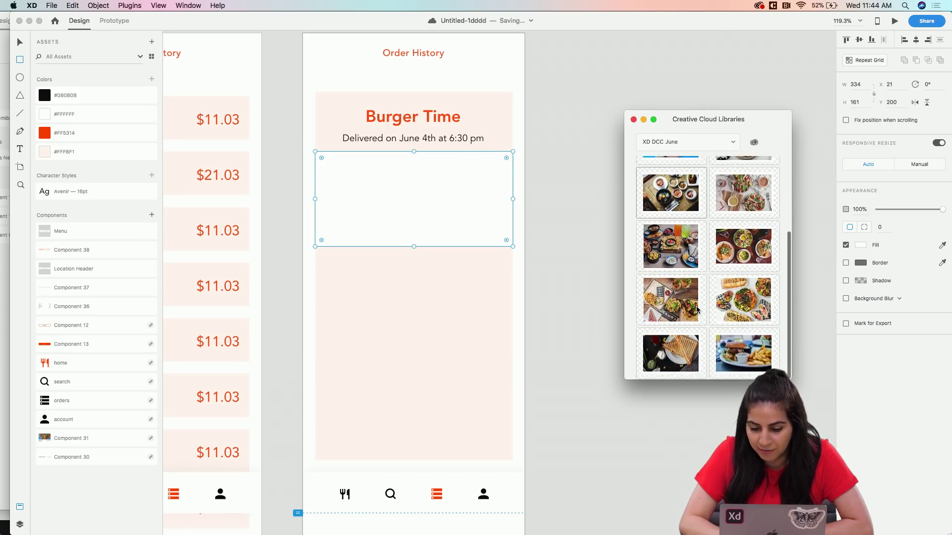
left_click_drag(755, 362, 462, 218)
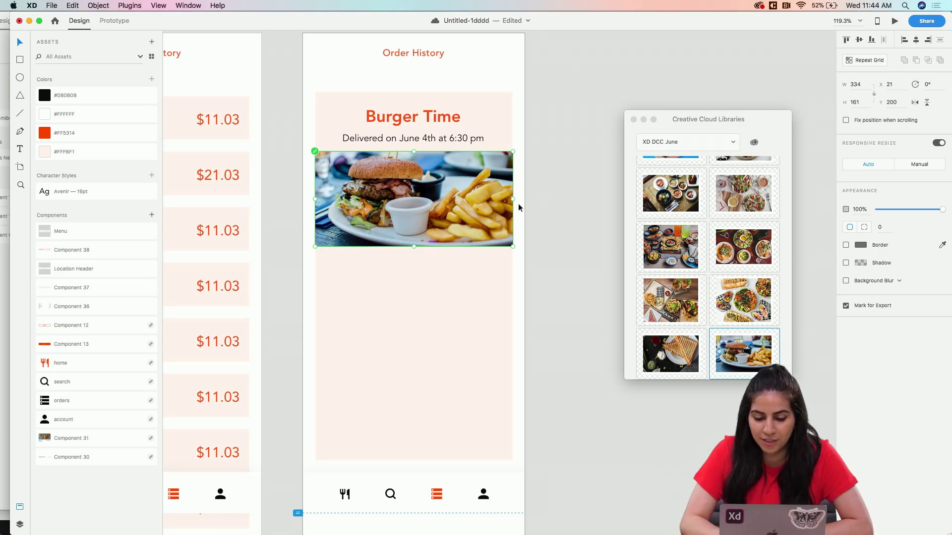
left_click(569, 205)
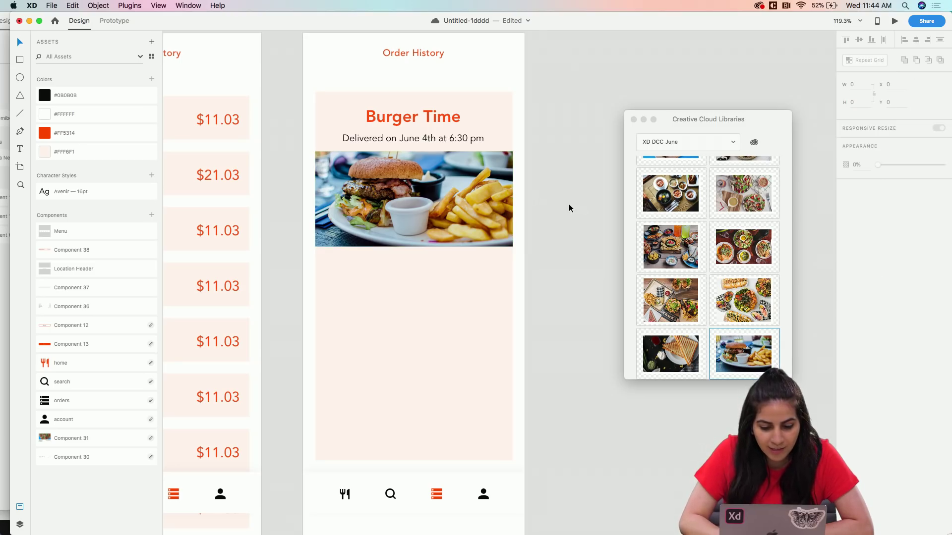
left_click(634, 120)
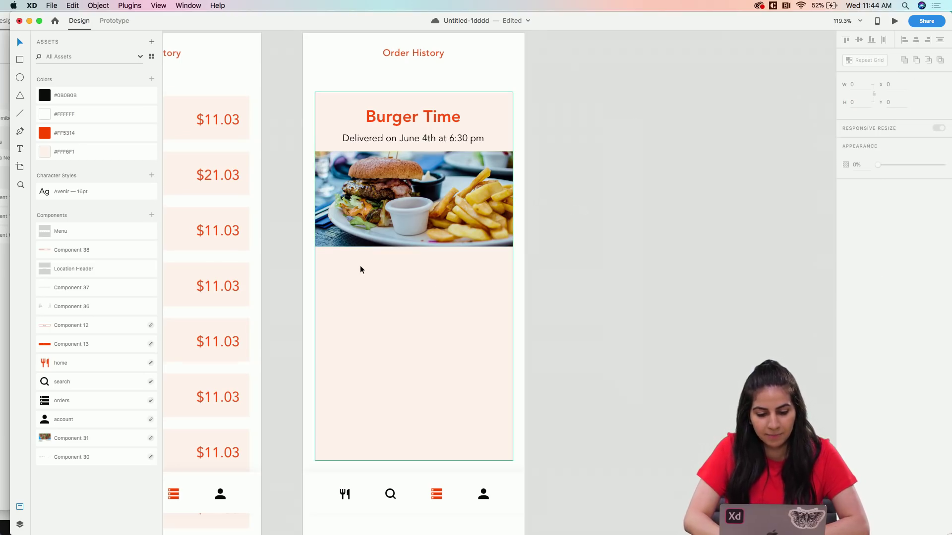
Save the document and add a borderless circle, about 30 by 30 and filled #FF5314, below the photo's left corner
scroll(360, 269, "up", 5)
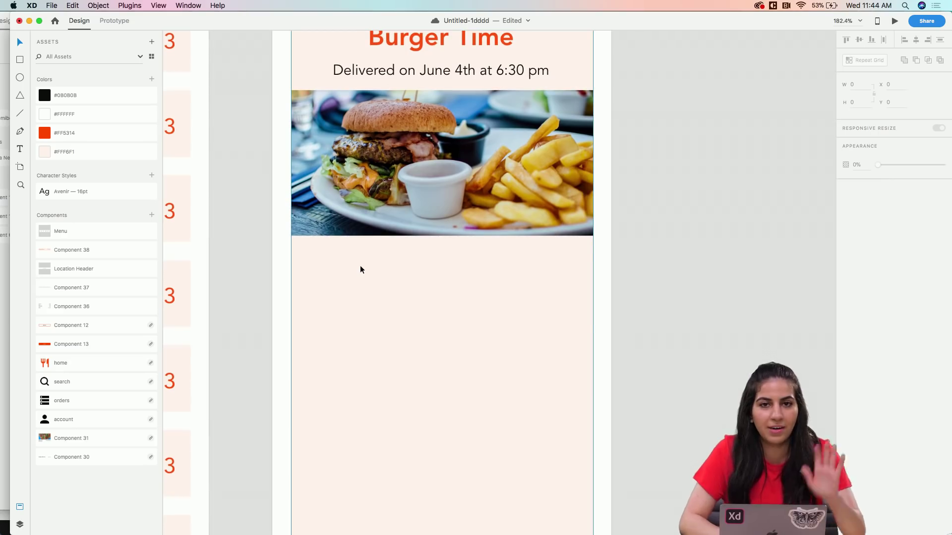
key("super+s")
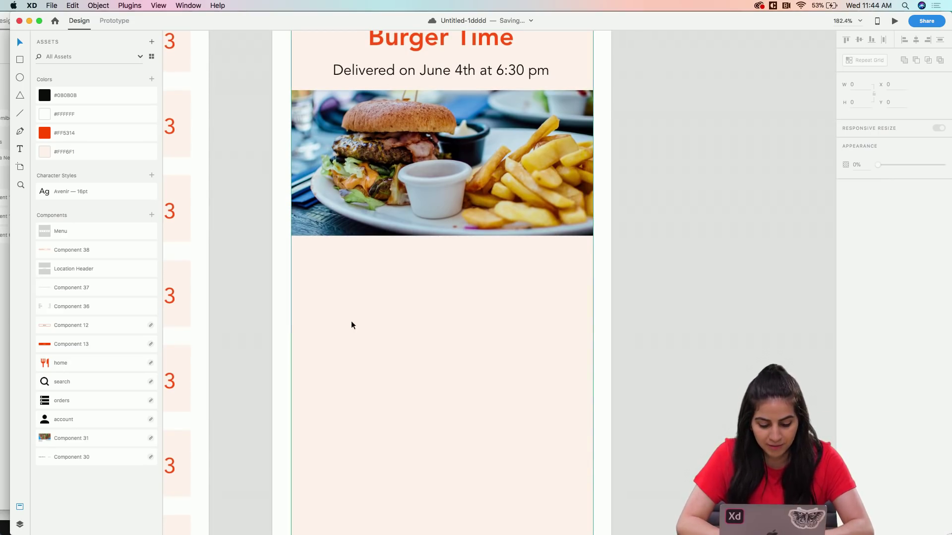
key("e")
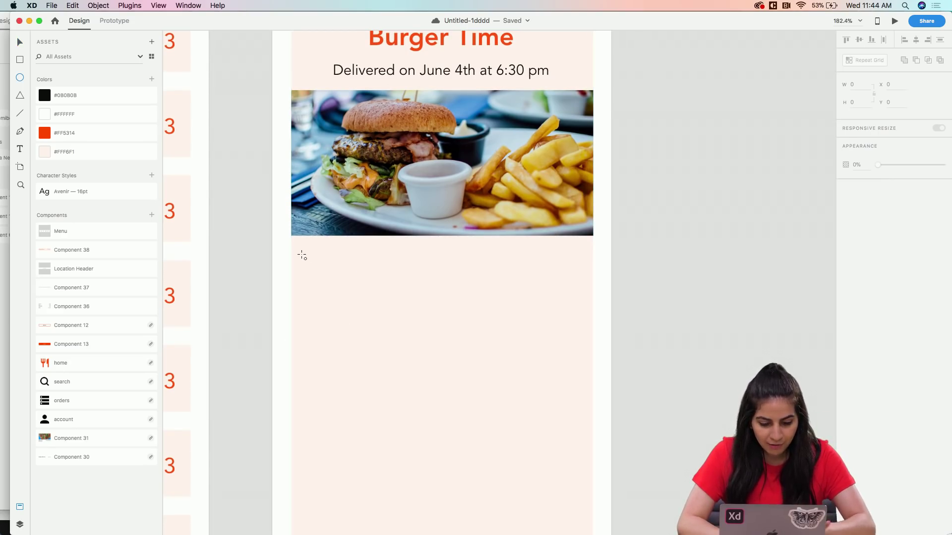
left_click_drag(302, 255, 327, 281)
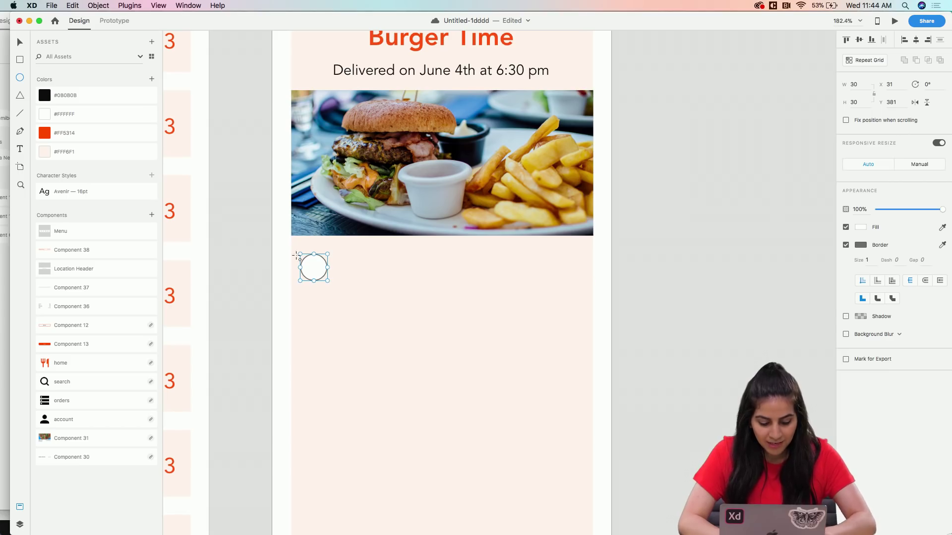
left_click(846, 245)
left_click(846, 244)
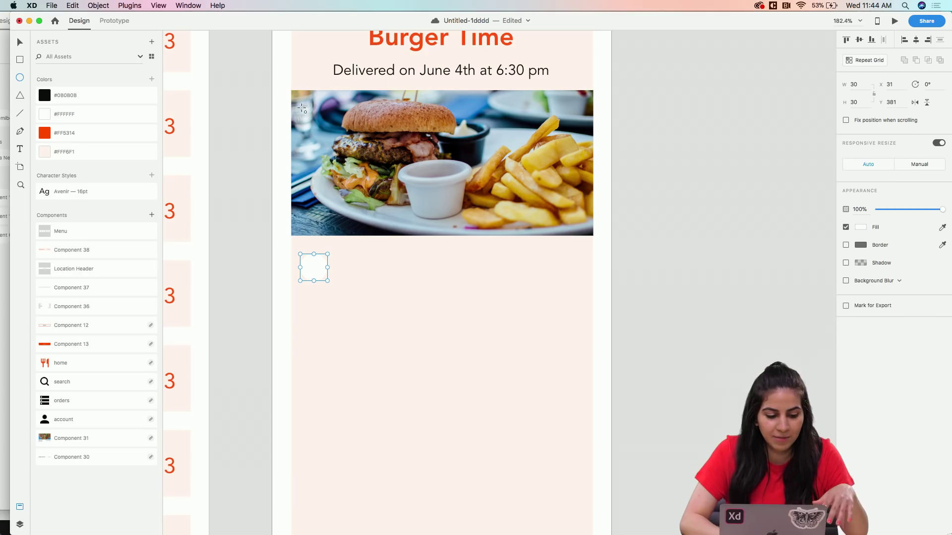
left_click(44, 133)
Add the text "1" beside the orange circle, in white with a font size of 16
scroll(340, 237, "up", 3)
scroll(340, 237, "up", 1)
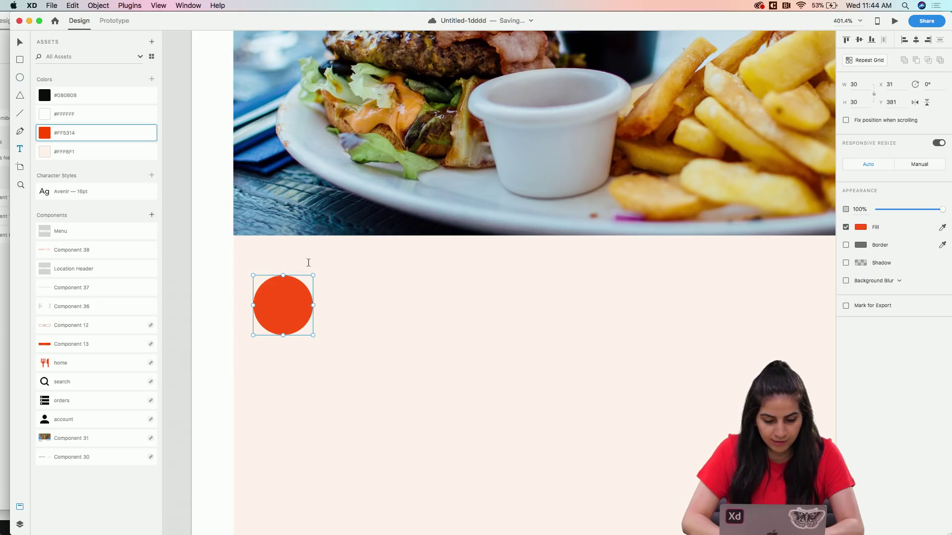
key("t")
left_click_drag(335, 279, 333, 315)
type("1")
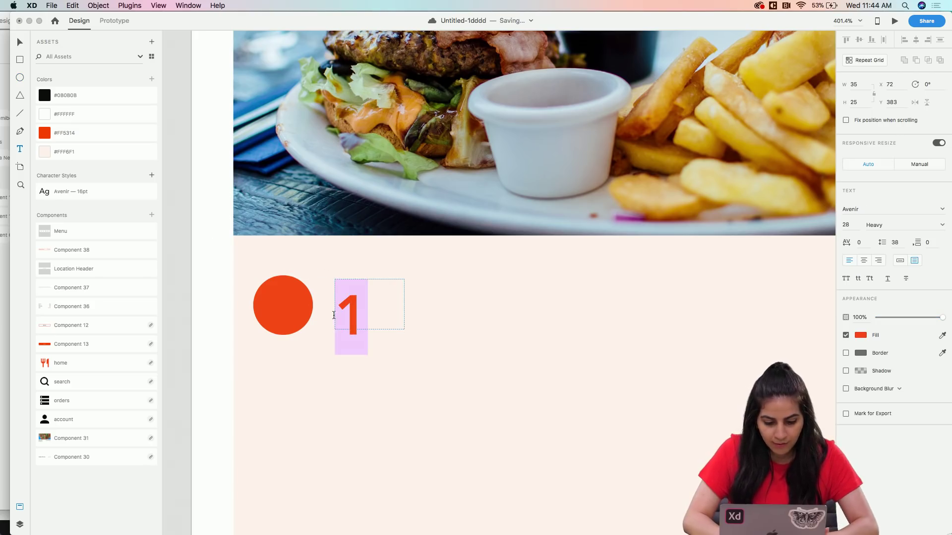
left_click(860, 335)
left_click_drag(788, 323, 713, 276)
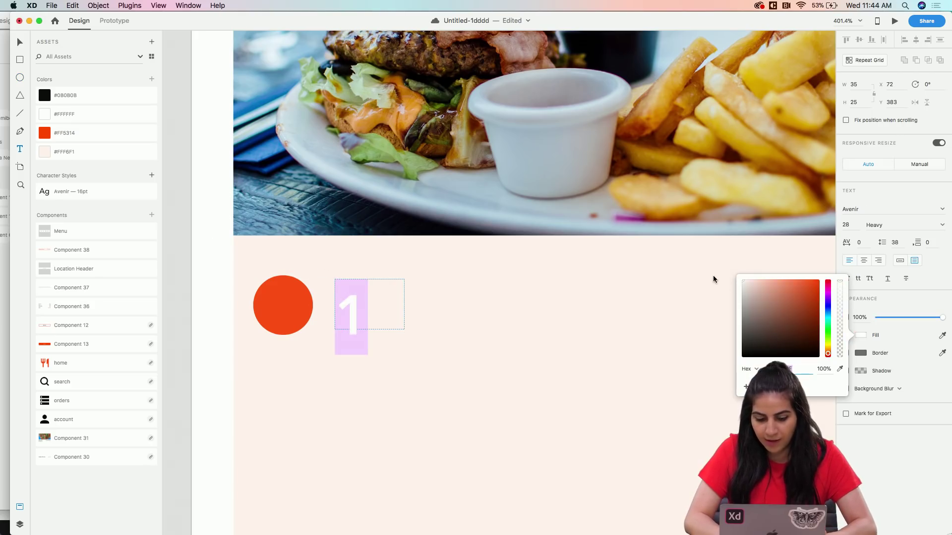
left_click(848, 224)
type("16")
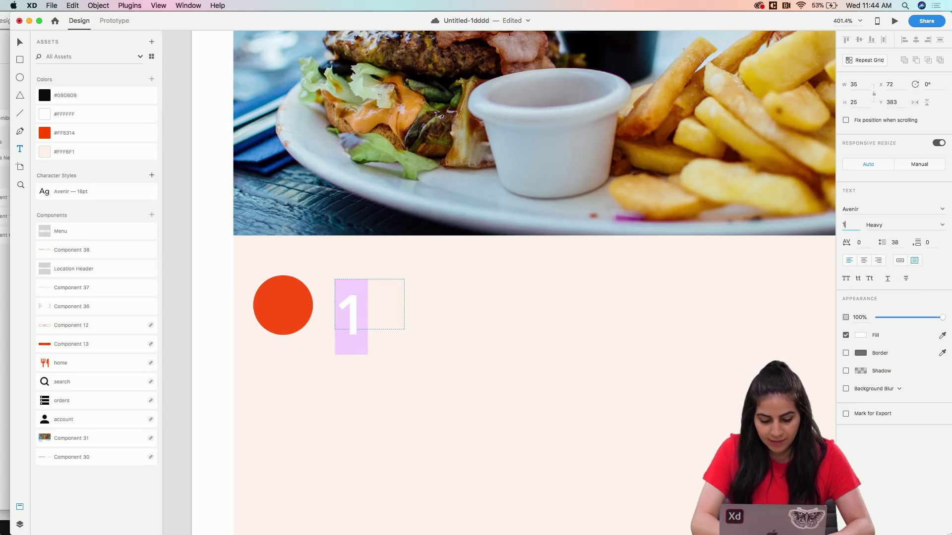
key("Return")
key("Escape")
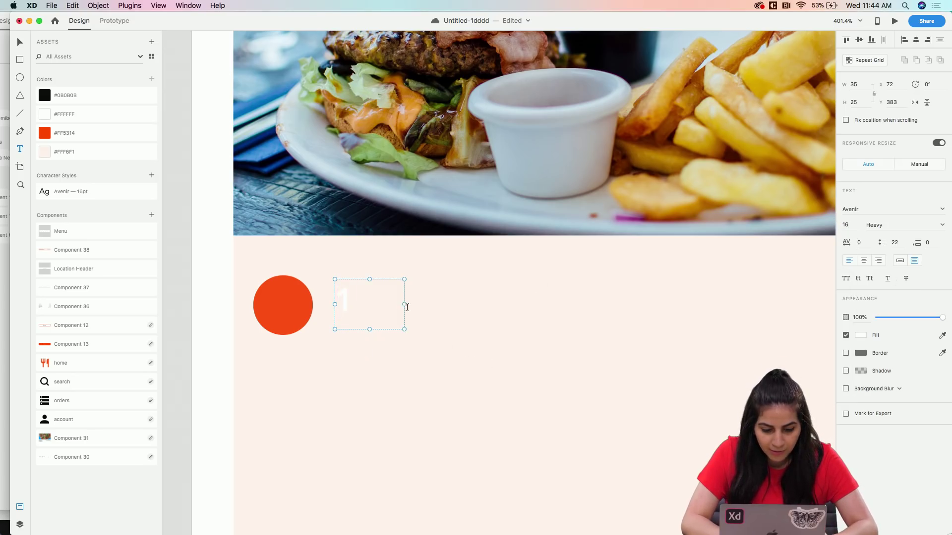
Centre the "1", reduced to a text box about 8 by 18, on the orange circle and group the two
left_click_drag(404, 328, 282, 301)
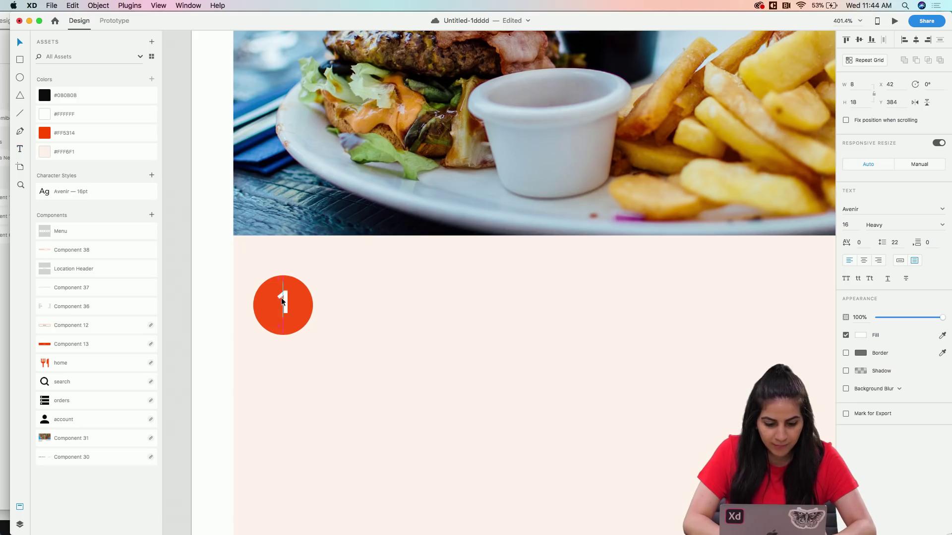
left_click(304, 315, "shift")
scroll(286, 314, "up", 3)
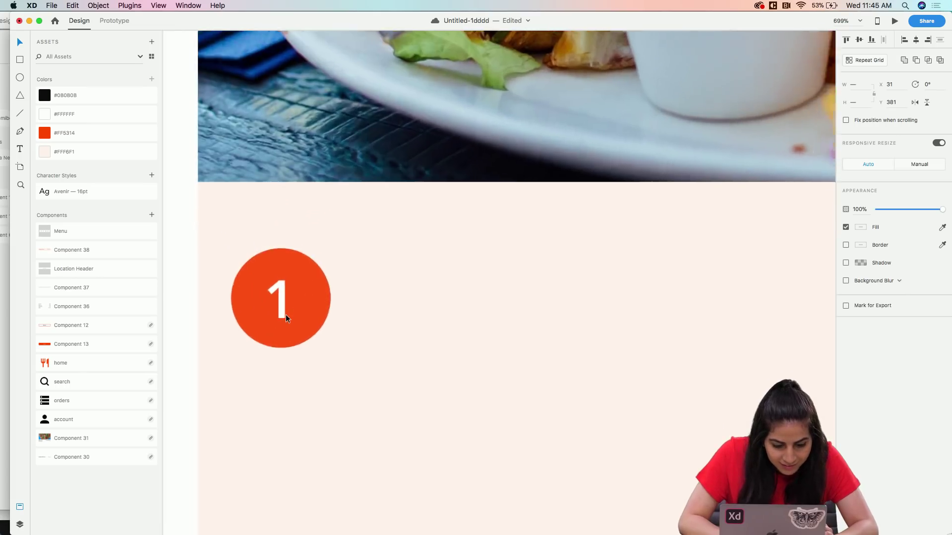
key("super+g")
scroll(285, 314, "down", 3)
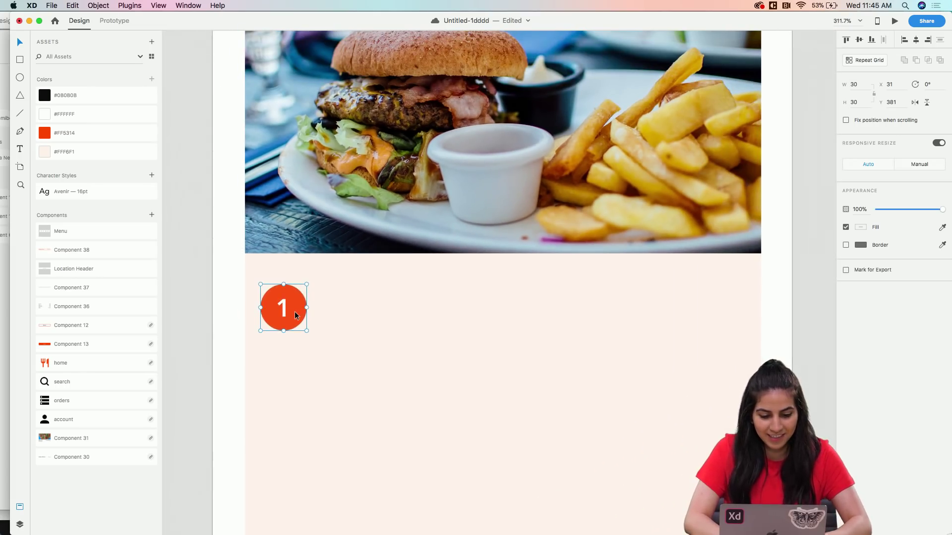
Shift the number badge slightly inward and add the text "Cheeseburger" beside it at about X 88, Y 386, coloured #0B0B0B
left_click_drag(295, 311, 556, 325)
type("t")
type("Cheese")
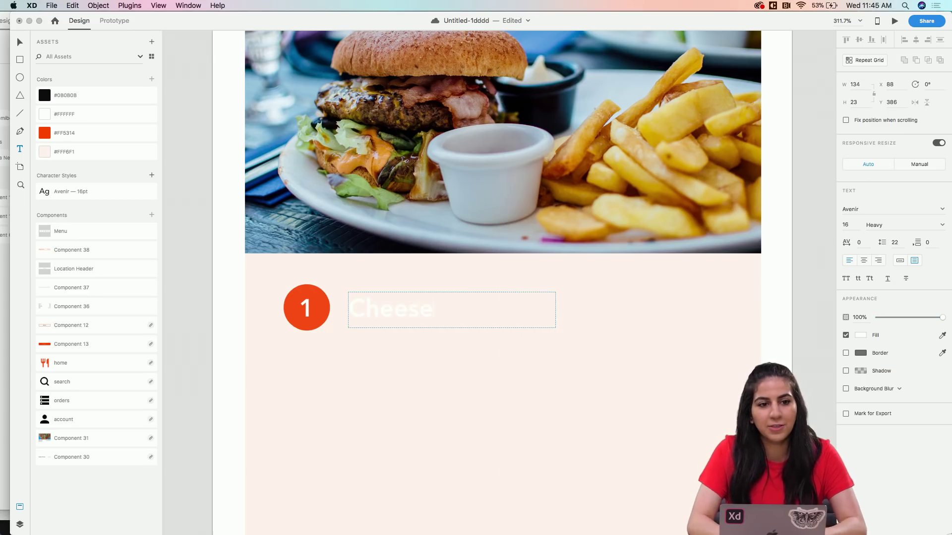
type("burger")
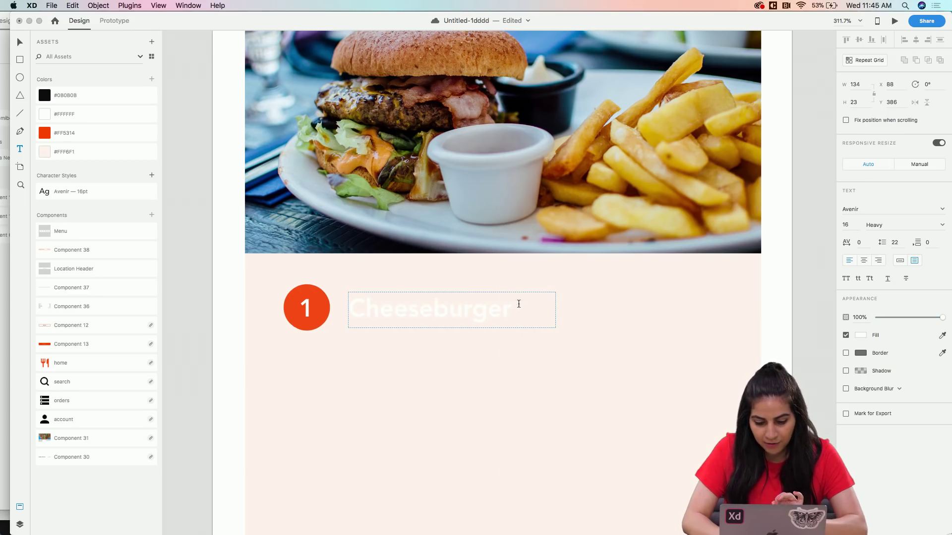
key("super+a")
left_click(45, 95)
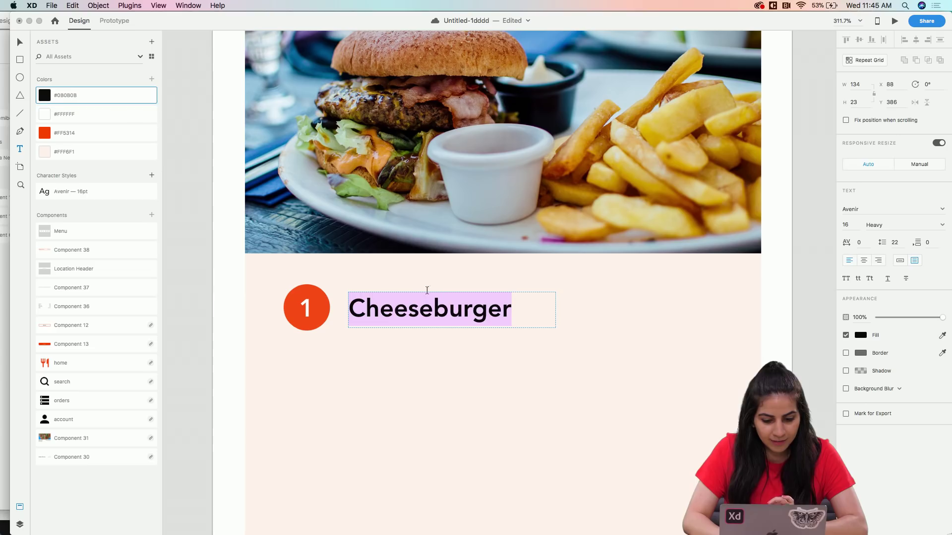
left_click(943, 225)
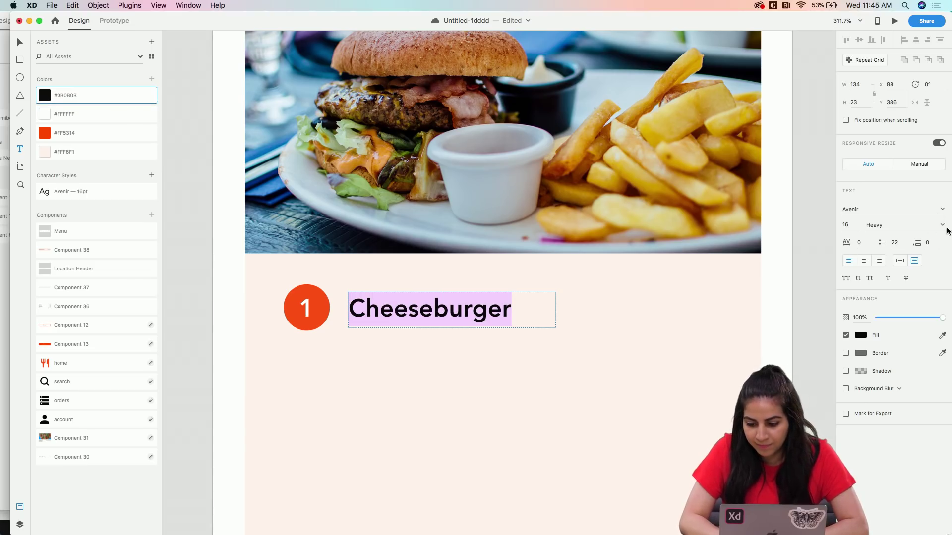
left_click(942, 226)
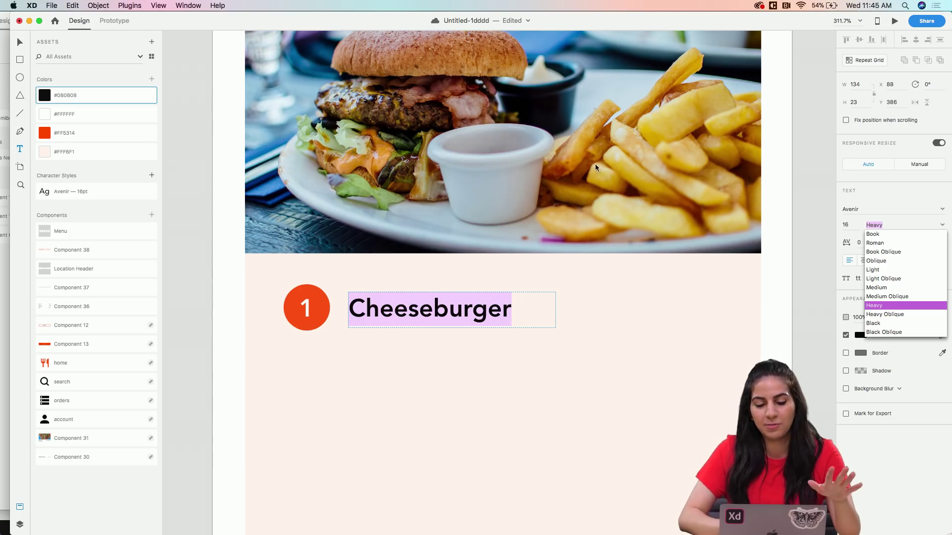
left_click(125, 4)
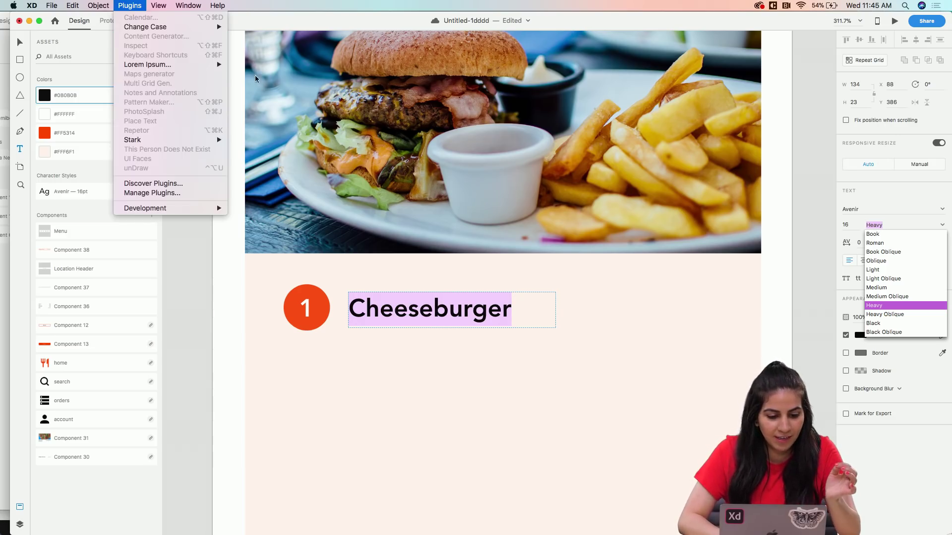
key("Escape")
key("Escape")
key("Escape")
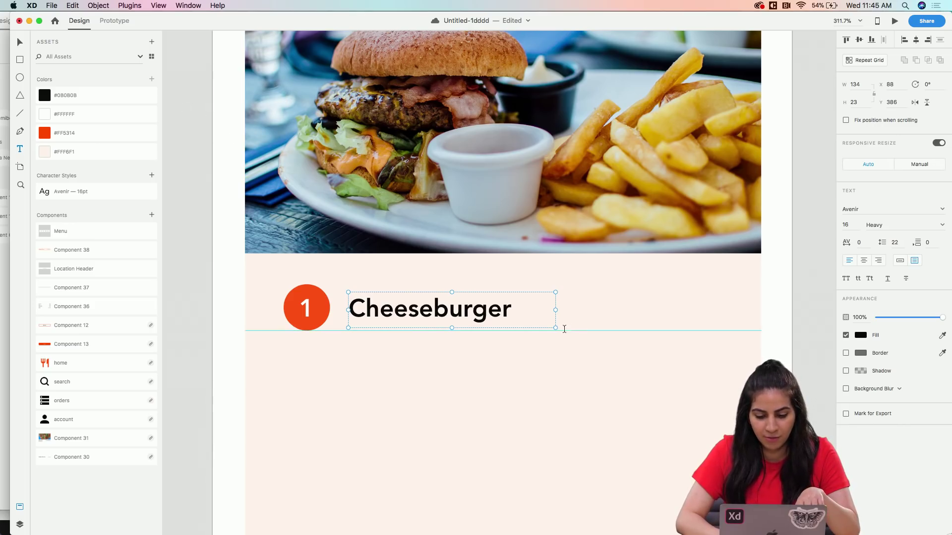
Tighten the Cheeseburger text box to about 114 by 22 and deselect it
left_click_drag(555, 328, 524, 326)
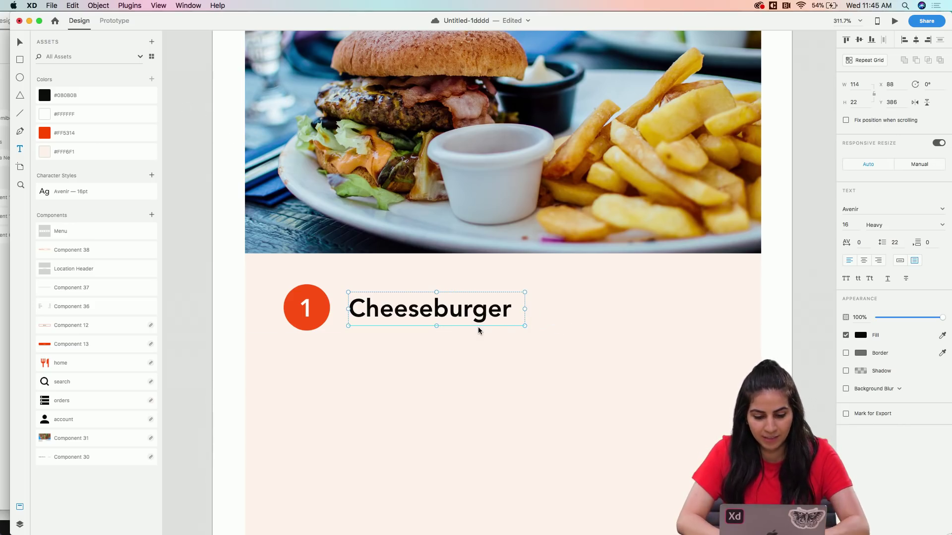
left_click(418, 343)
Draw a rectangle about 93 by 86 outside the artboard and fill it with a "food" photo from the PhotoSplash plugin
scroll(417, 343, "down", 5)
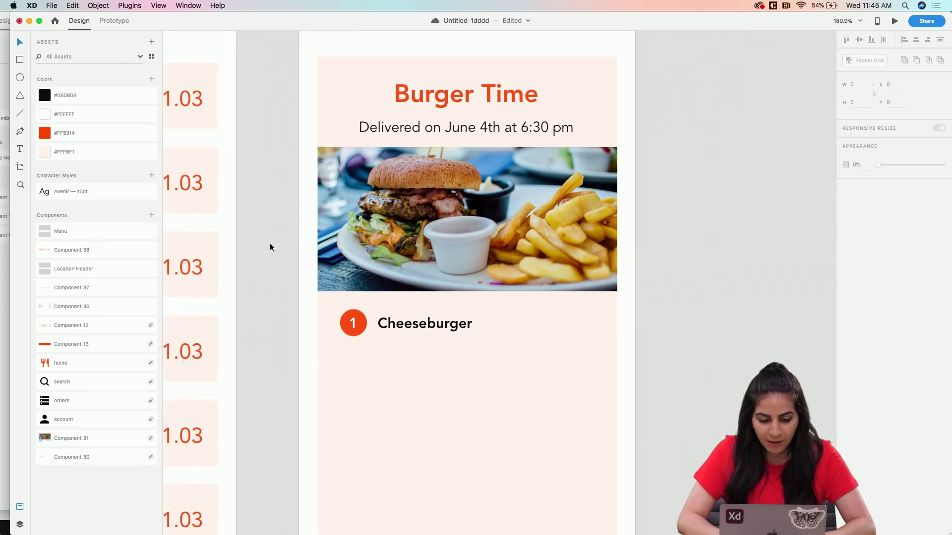
key("r")
left_click_drag(700, 214, 784, 292)
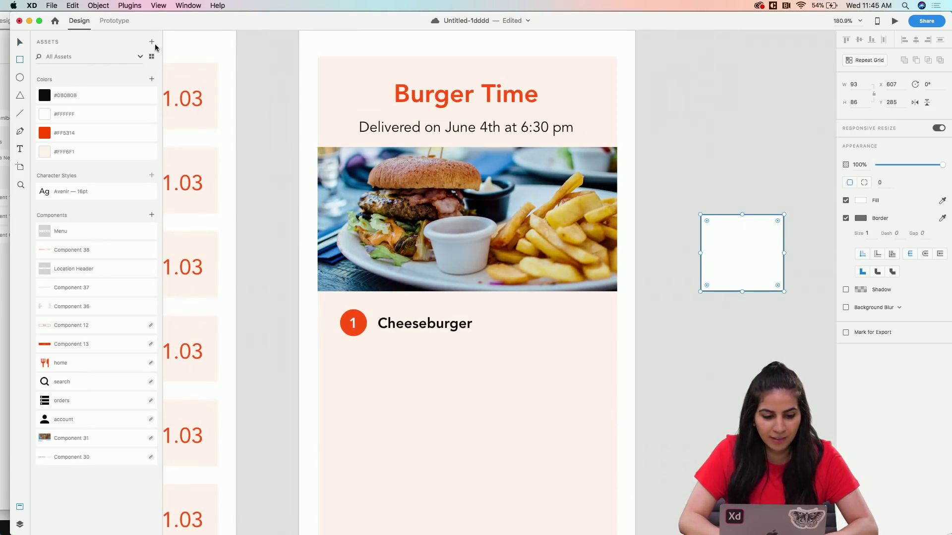
left_click(129, 5)
left_click(155, 114)
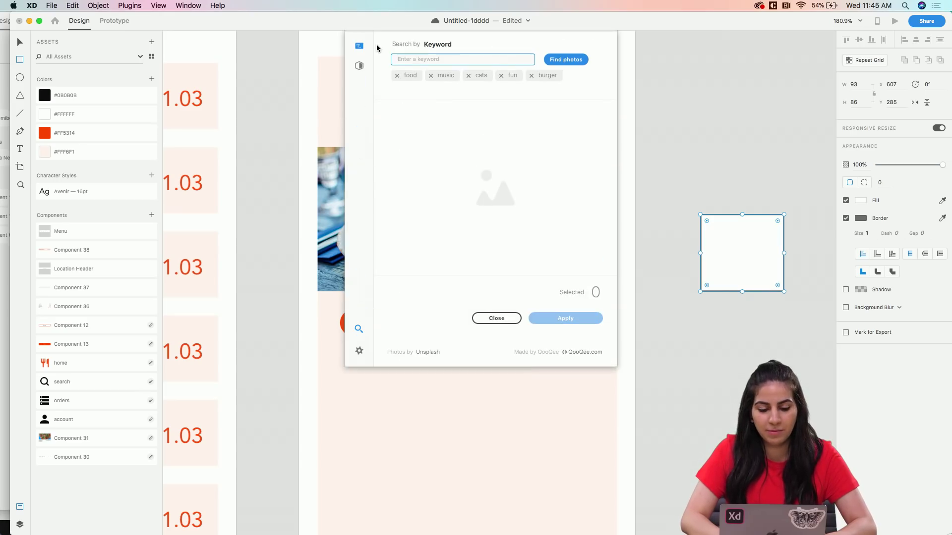
left_click(403, 76)
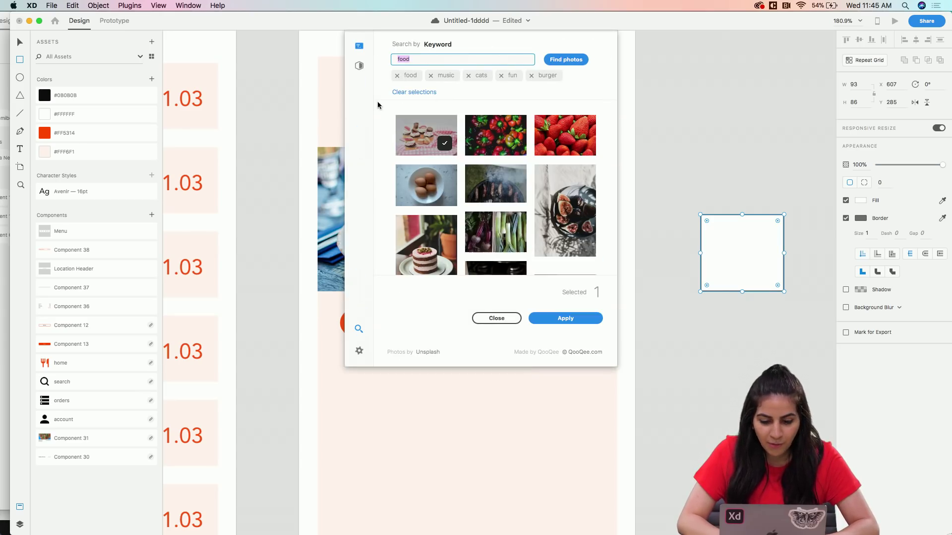
left_click(557, 320)
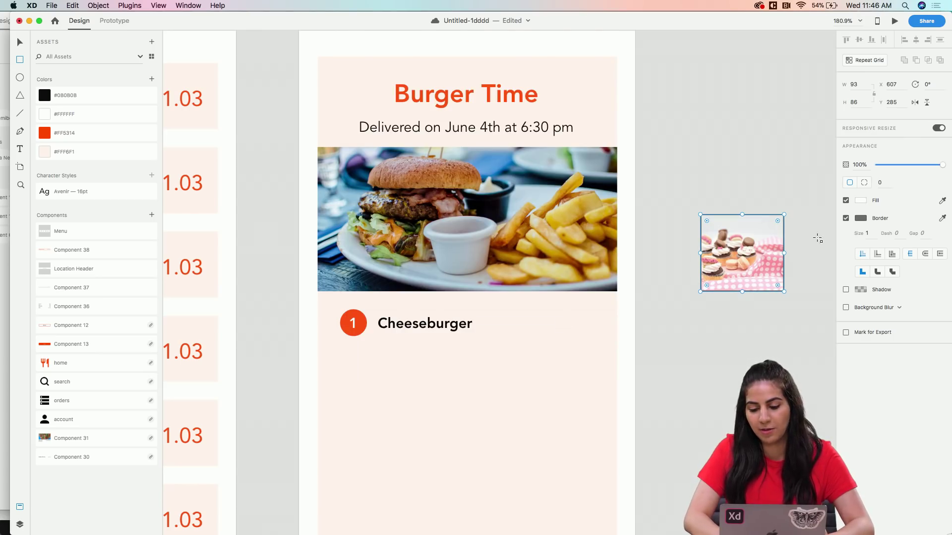
Delete the photo rectangle outside the artboard and set the Cheeseburger text's font weight to Roman
key("Delete")
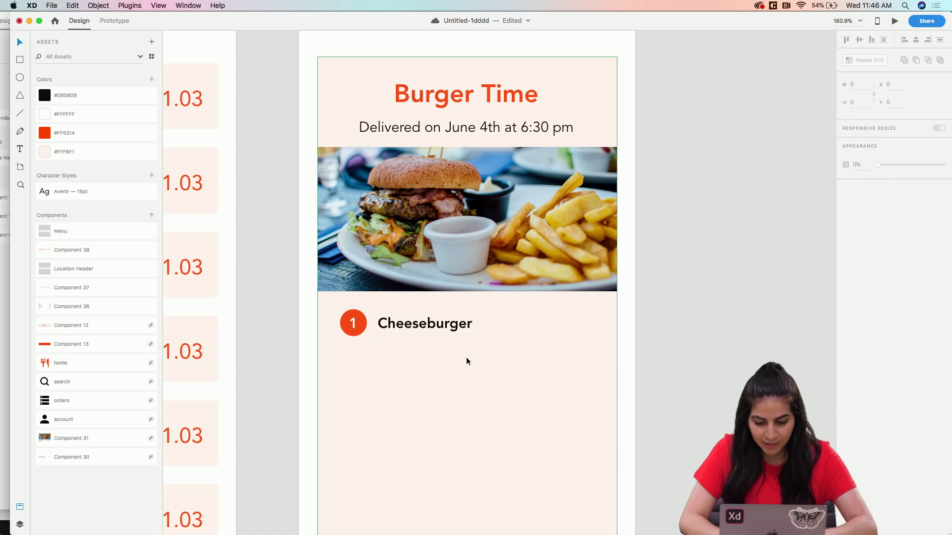
scroll(467, 358, "up", 3)
key("v")
left_click(403, 305)
left_click(941, 225)
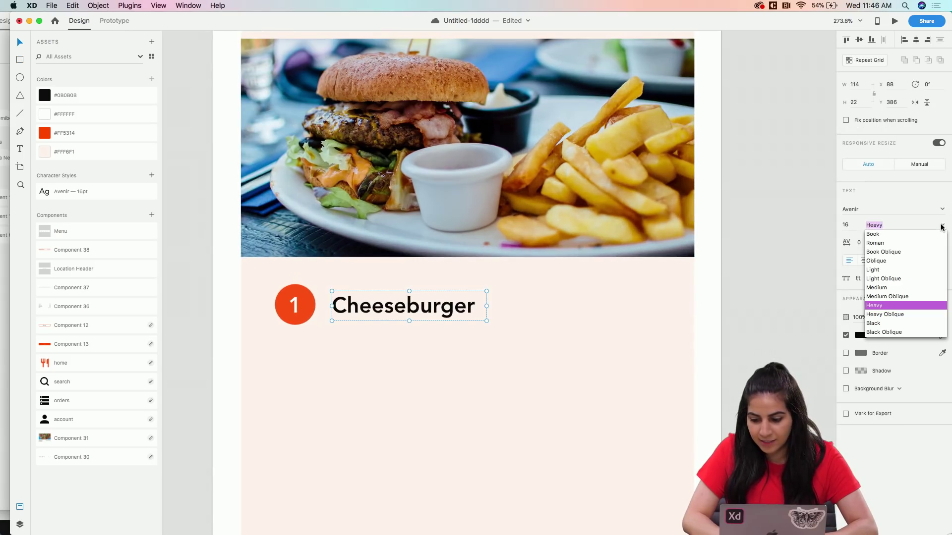
left_click(875, 243)
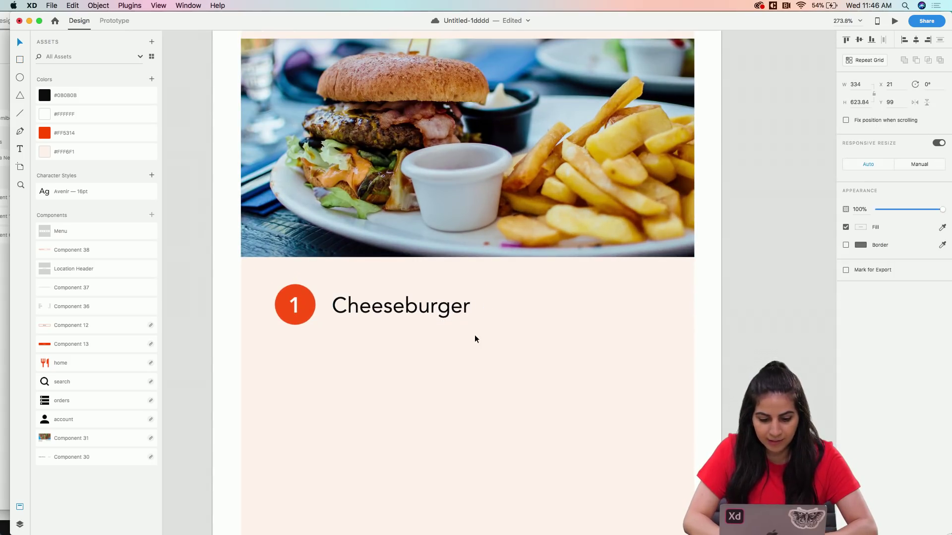
Duplicate the Cheeseburger text just below it, change the copy to "No onions", and fit its box to about 78 by 20 at Y 404
left_click_drag(439, 311, 431, 331)
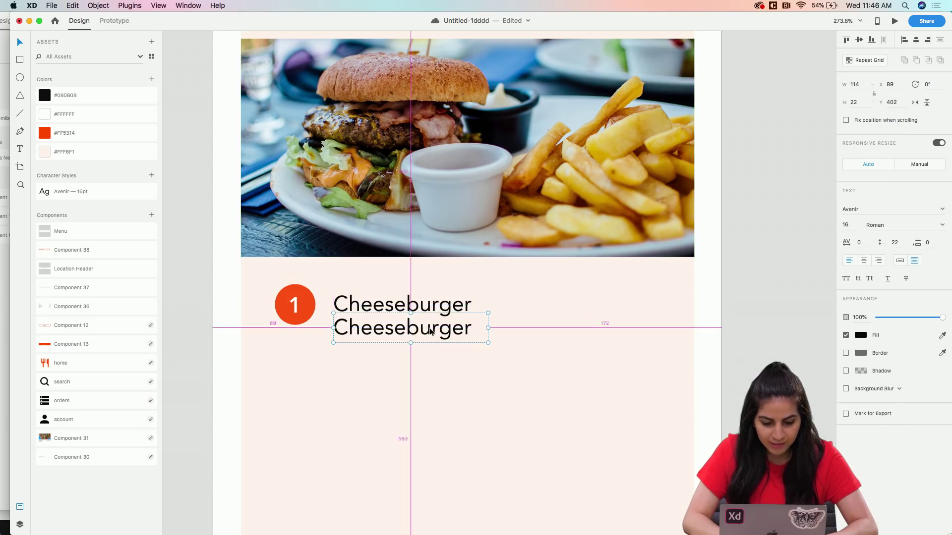
double_click(431, 331)
type("No onions")
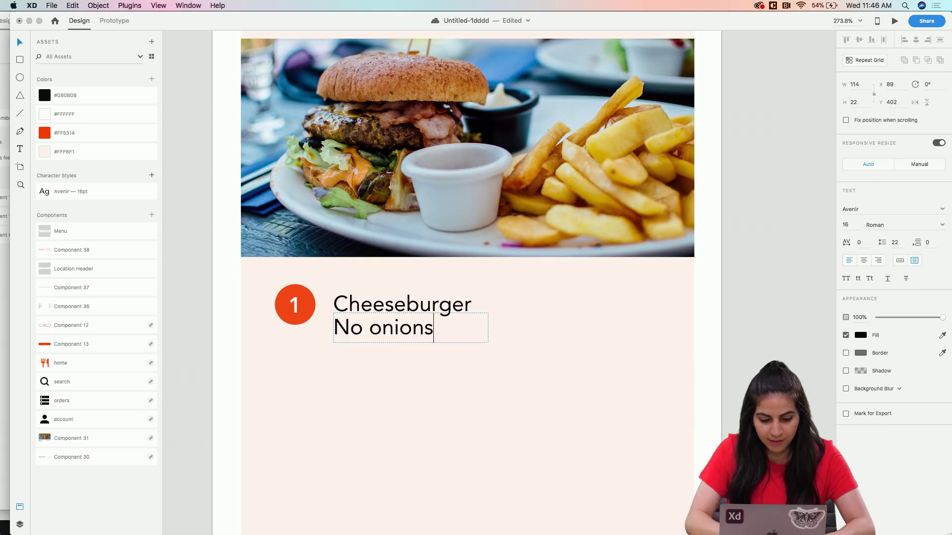
left_click_drag(487, 342, 472, 340)
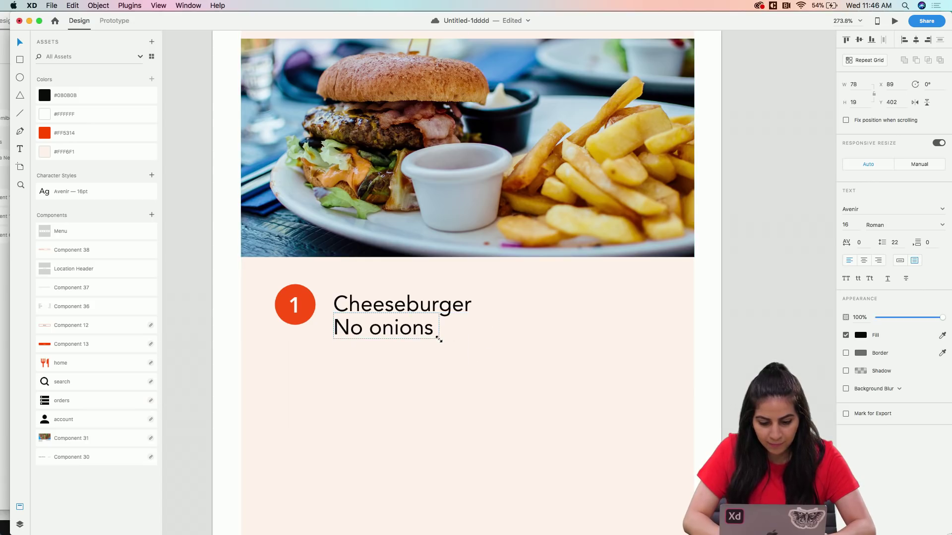
key("Down")
key("Down")
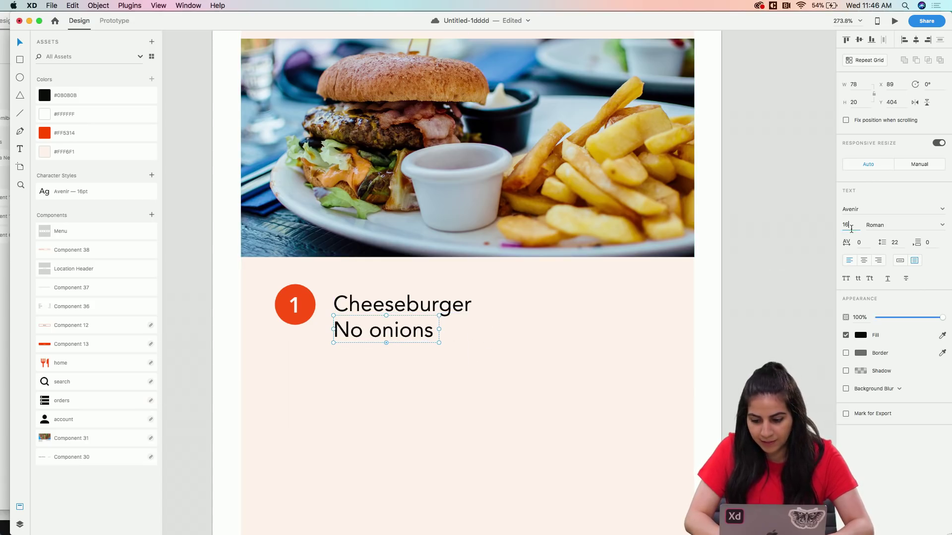
Set the "No onions" text to size 14 with 60% opacity and tighten its box to about 71 by 18
left_click(844, 226)
type("14")
key("Return")
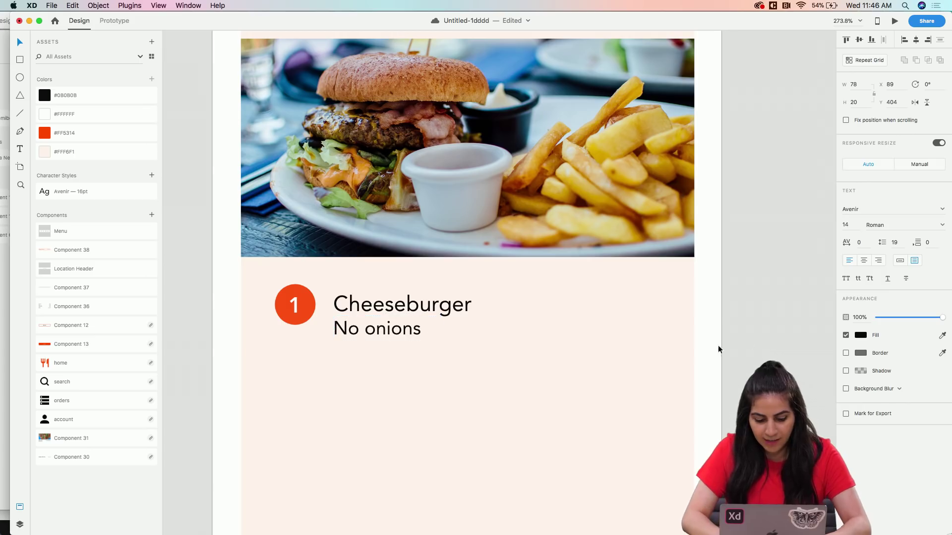
key("6")
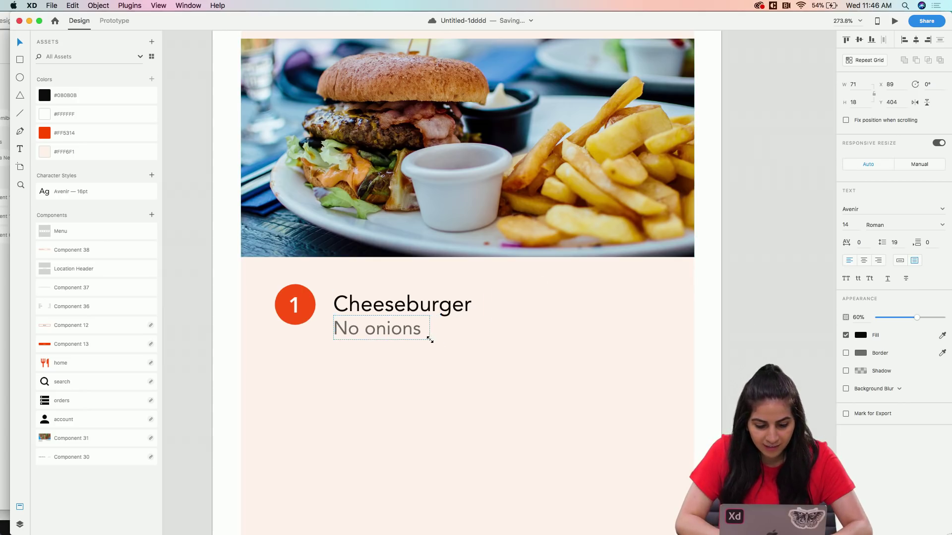
Copy the Cheeseburger text along the same row, change it to "$4.50", and place it near the card's right edge at about X 289
left_click(385, 297)
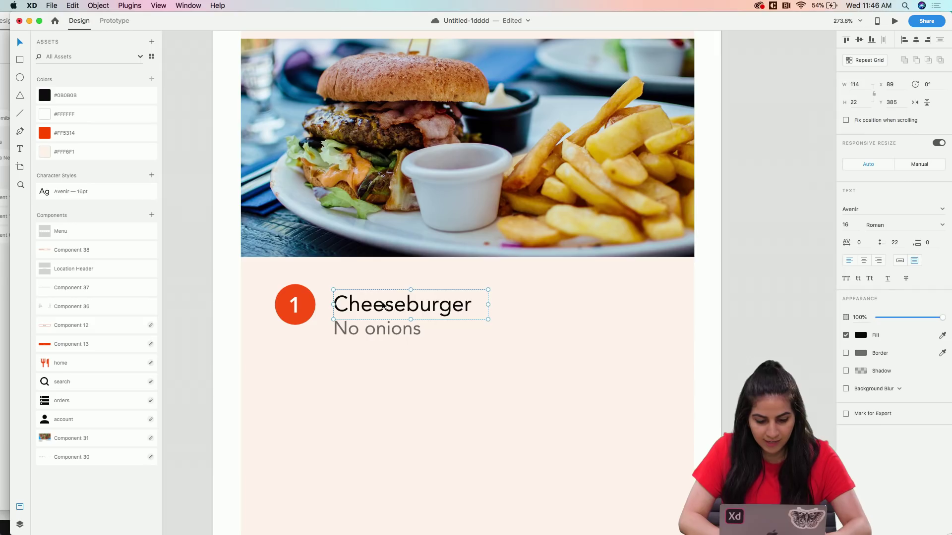
left_click_drag(385, 306, 578, 305)
double_click(578, 305)
key("BackSpace")
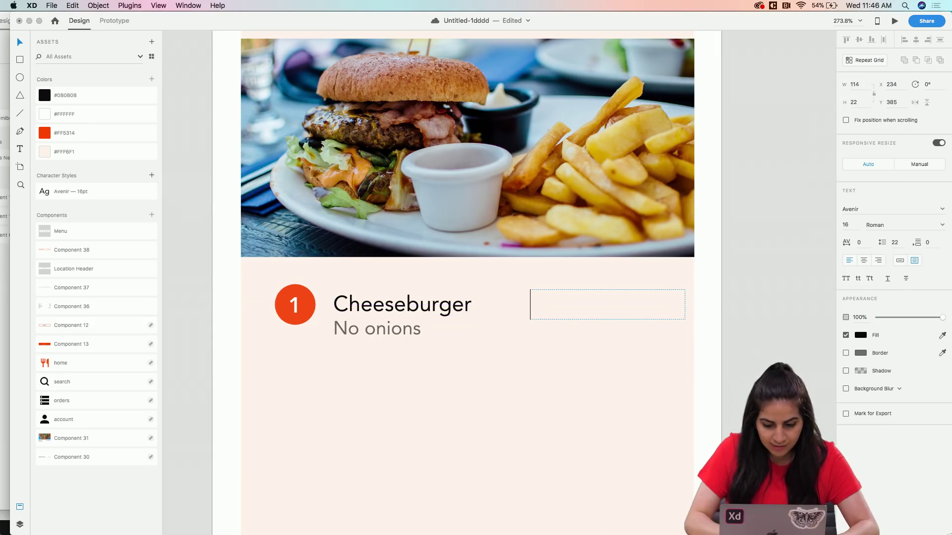
type("$4.50")
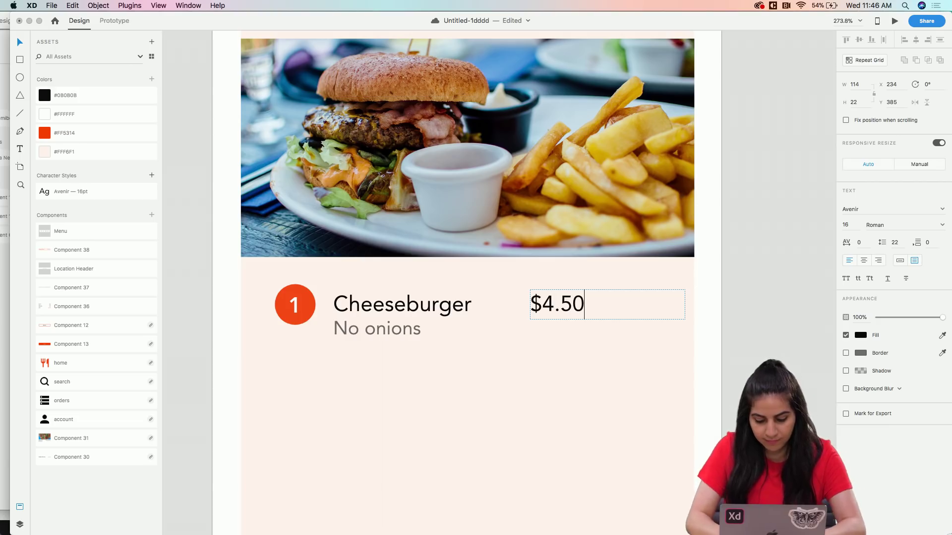
key("Escape")
left_click_drag(525, 305, 618, 310)
left_click(385, 364)
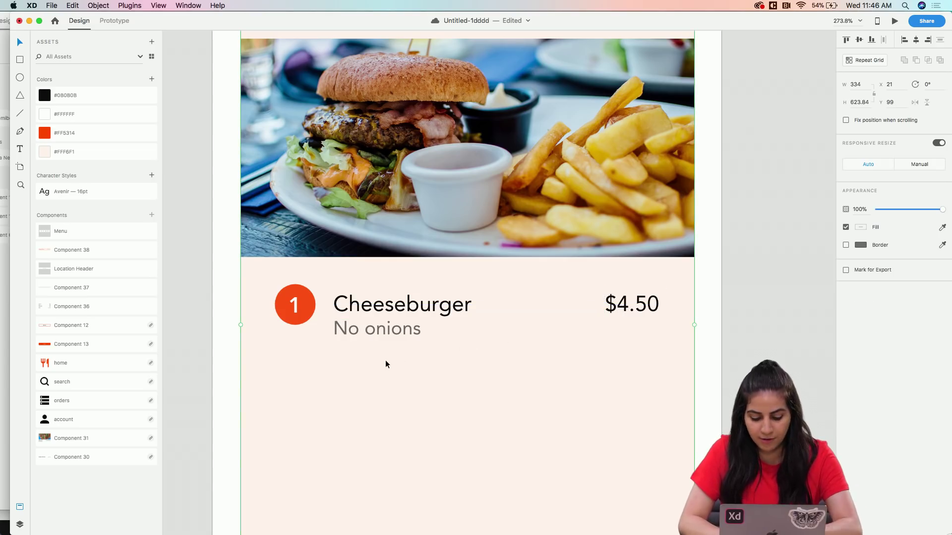
Draw a horizontal divider about 273 long beneath the item, sample the badge's orange for its border, and set its opacity to 30%
key("l")
left_click_drag(286, 358, 656, 356)
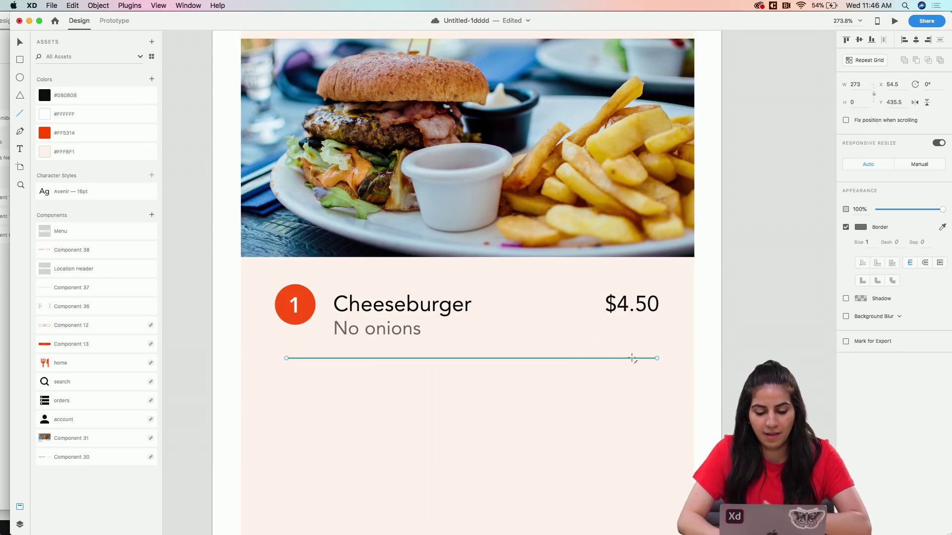
key("v")
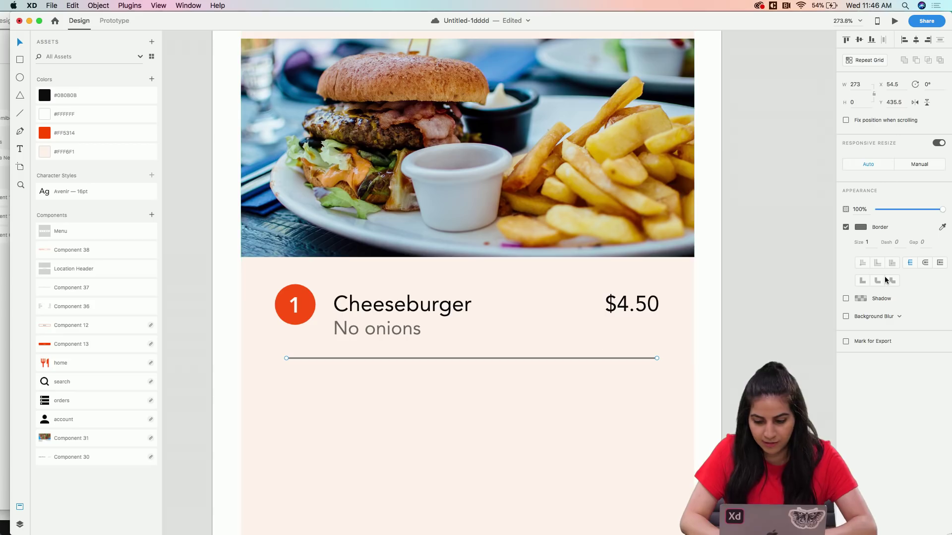
left_click(941, 228)
left_click(308, 308)
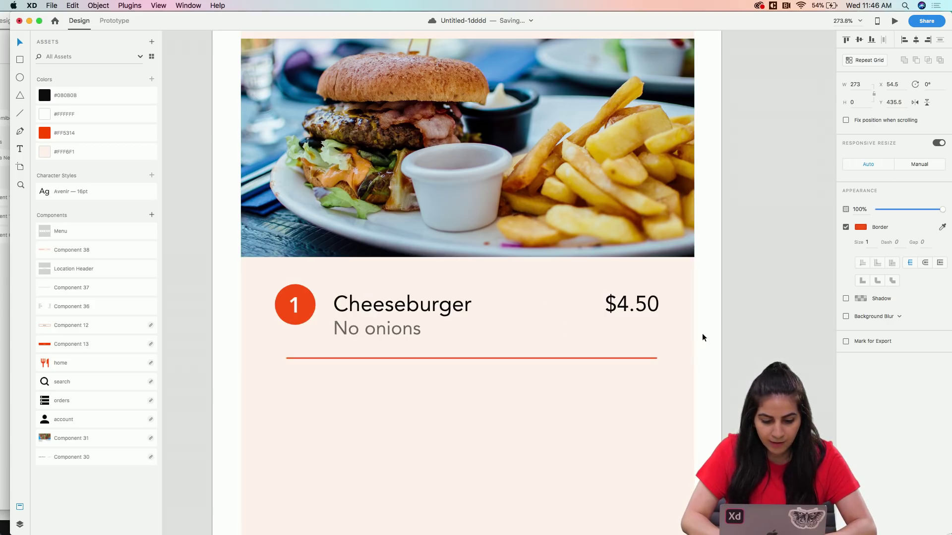
left_click_drag(942, 210, 897, 216)
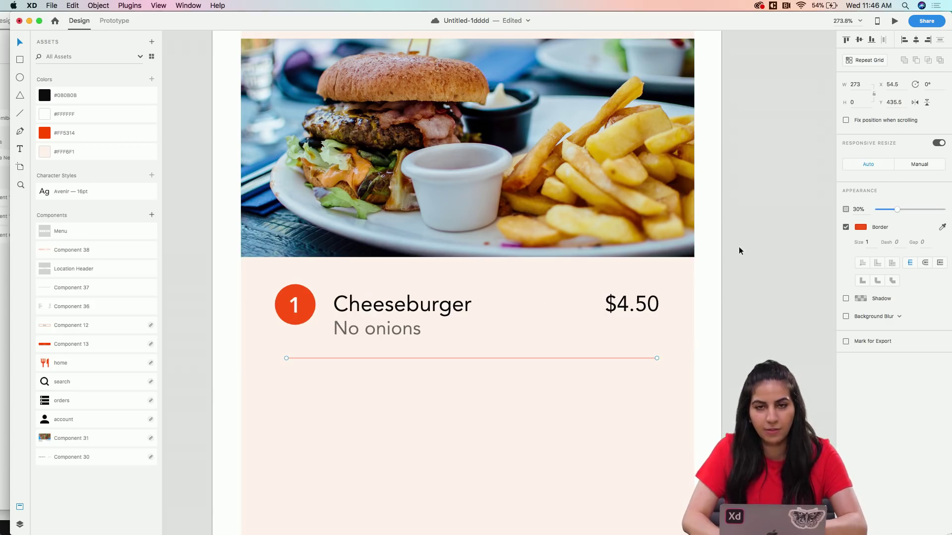
Adjust the divider's ends to span from the badge to the price, about 281 long starting at X 46.5
scroll(513, 302, "up", 3)
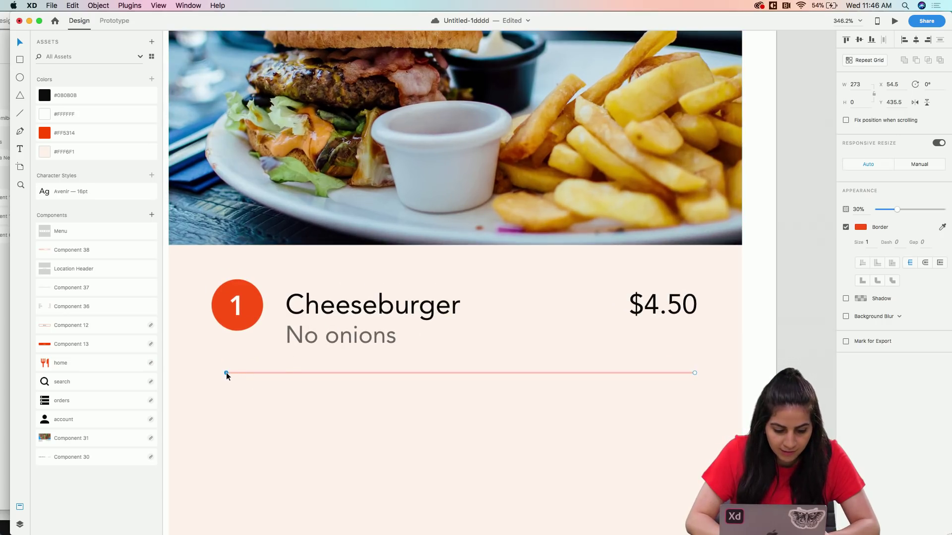
left_click_drag(226, 372, 212, 372)
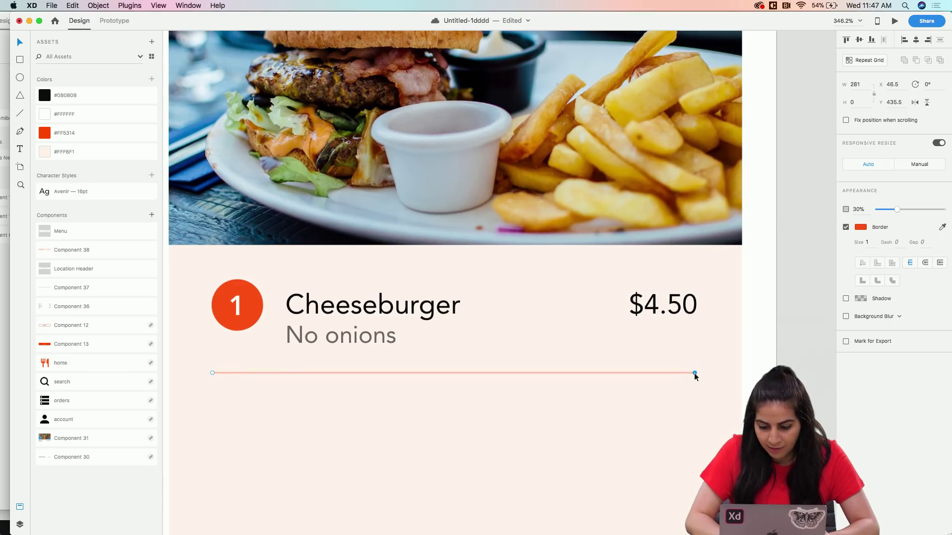
left_click_drag(694, 373, 692, 373)
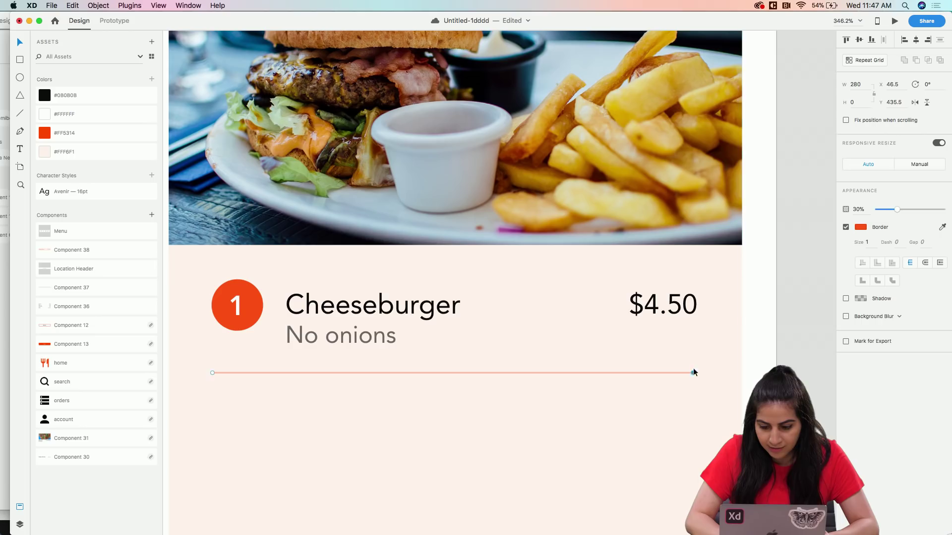
left_click(688, 297)
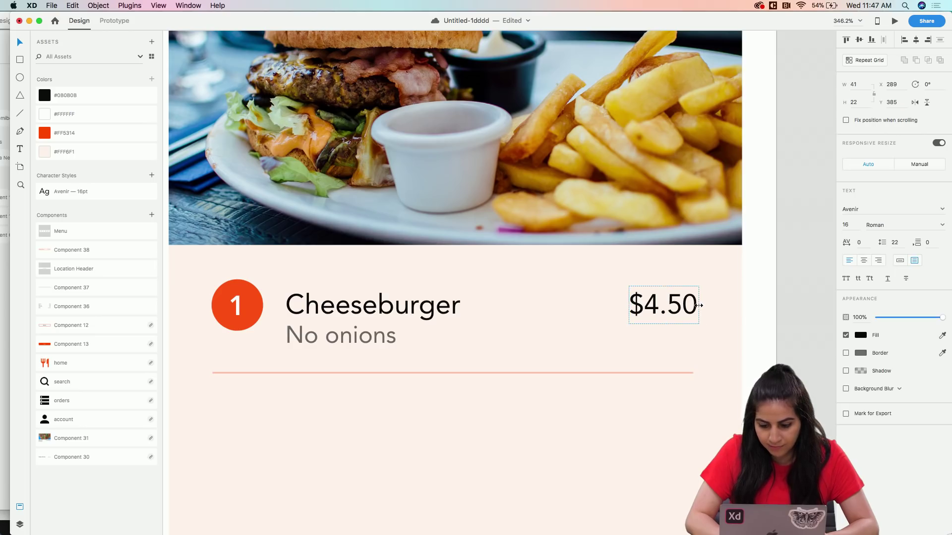
left_click(678, 372)
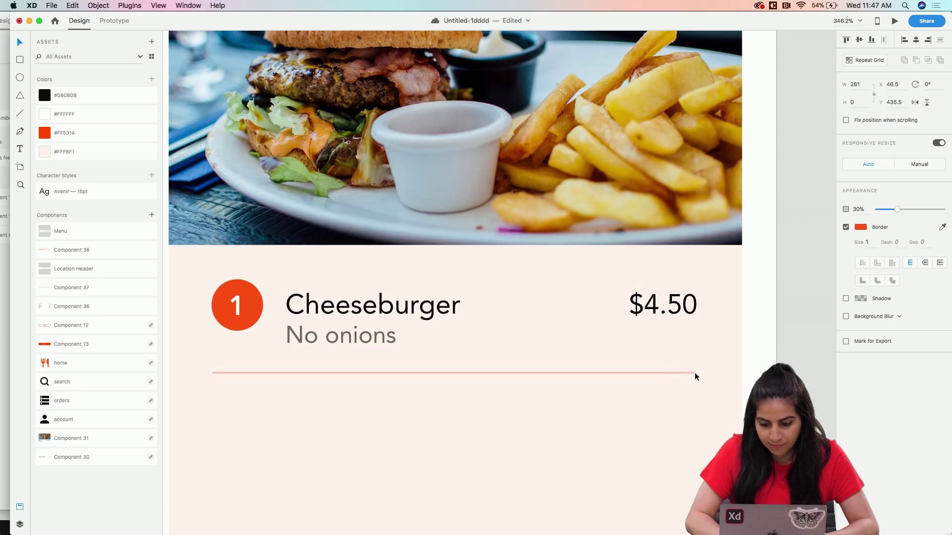
scroll(505, 392, "down", 3)
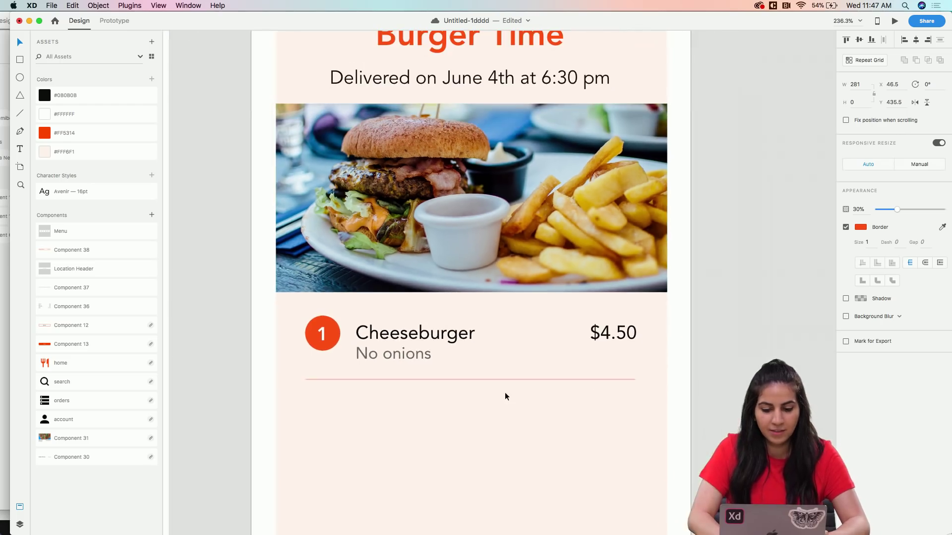
Combine the number badge, Cheeseburger, "No onions", the price and the divider into one component
left_click(521, 379)
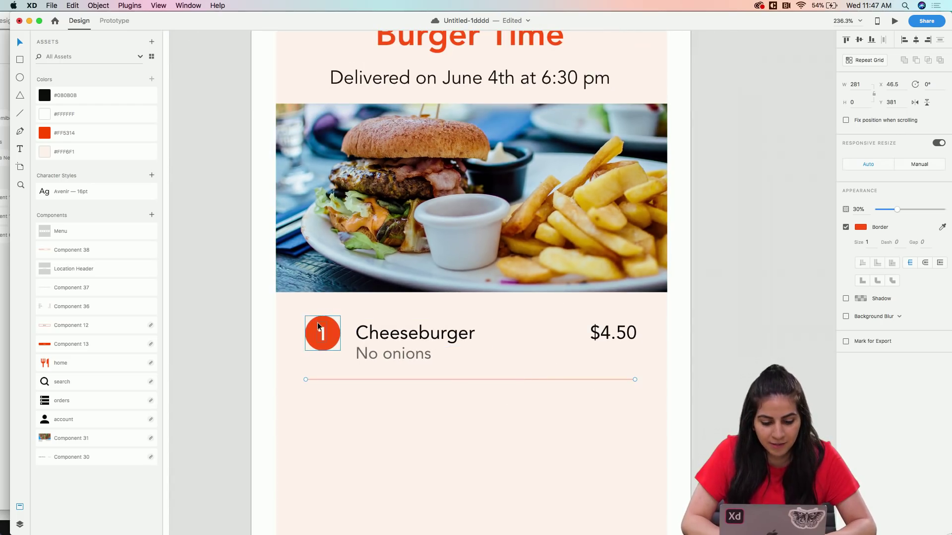
left_click(318, 325)
left_click(377, 336, "shift")
left_click(377, 354, "shift")
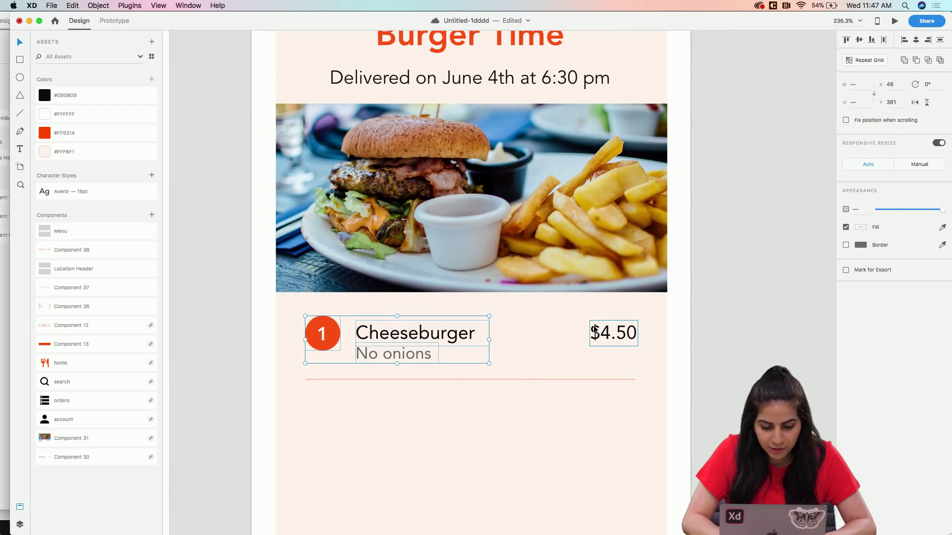
left_click(586, 333, "shift")
left_click(506, 378, "shift")
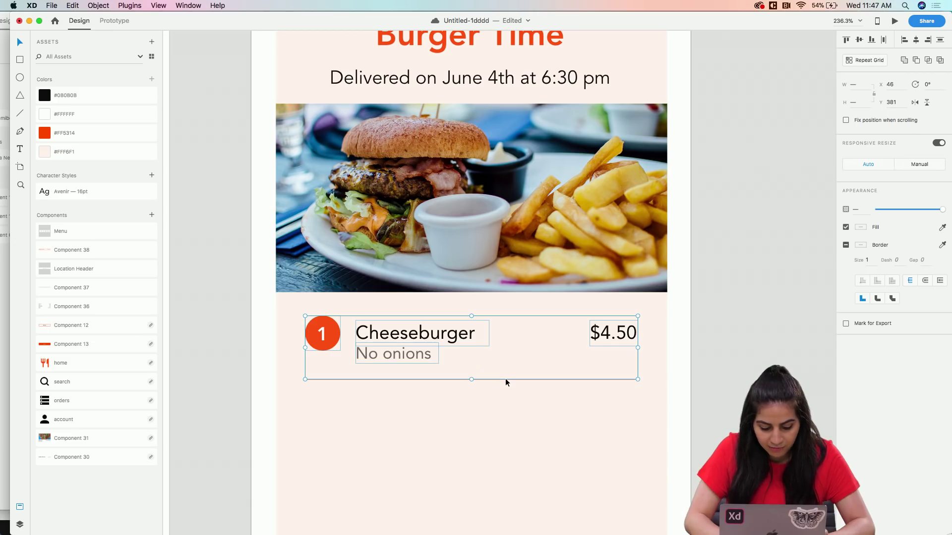
key("super+k")
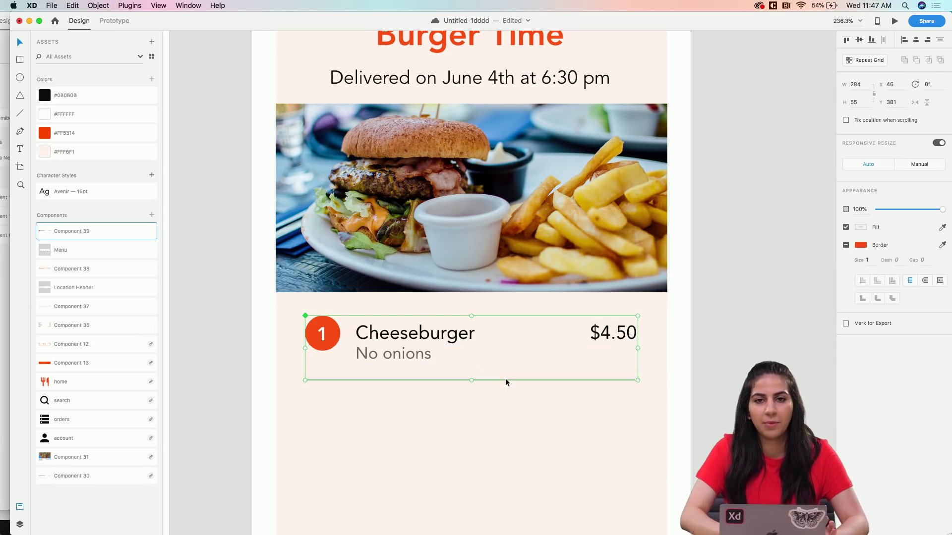
Turn the item component into a repeat grid and extend it downward to three rows, about 217 high
scroll(505, 379, "down", 5)
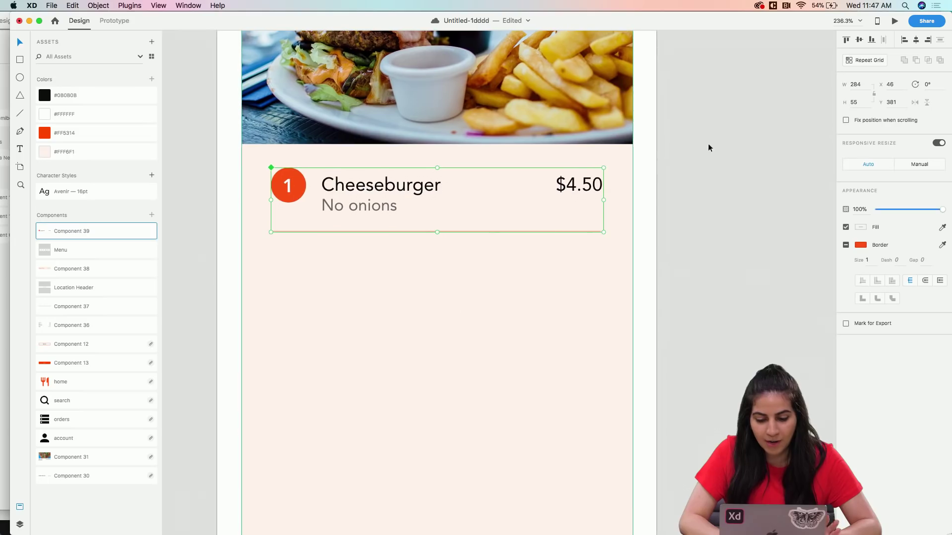
left_click(858, 61)
left_click_drag(441, 234, 419, 424)
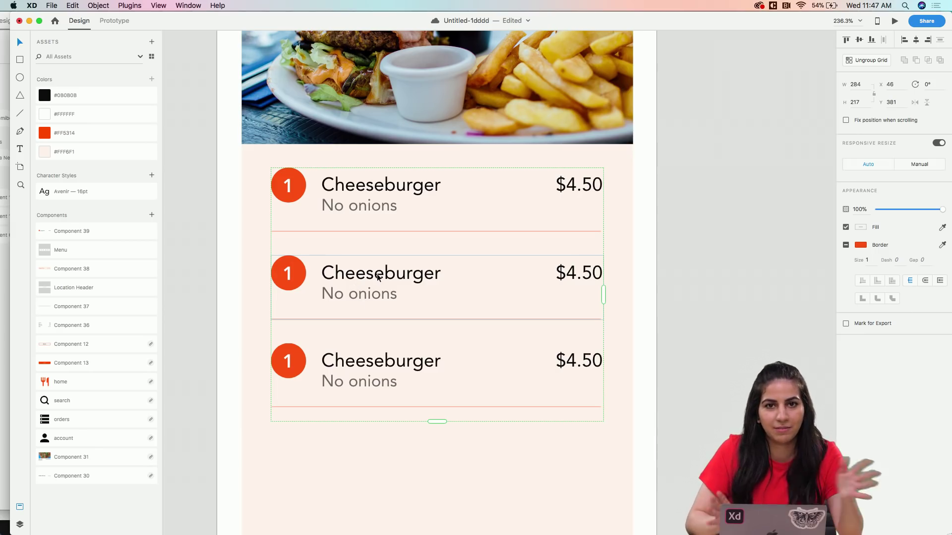
left_click(634, 294)
Hide the Menu component on the Burger Time order details artboard
scroll(466, 328, "down", 5)
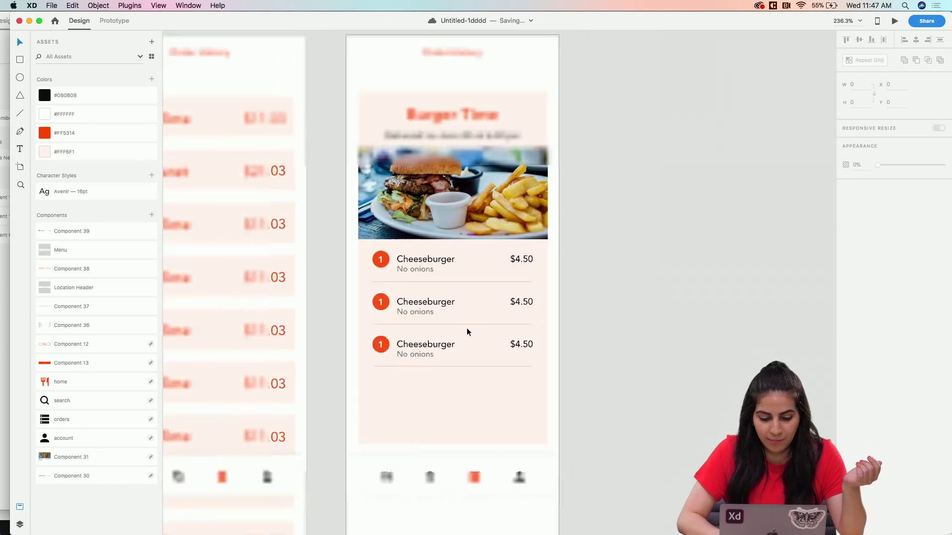
left_click(430, 403)
scroll(450, 391, "down", 2)
left_click(430, 435)
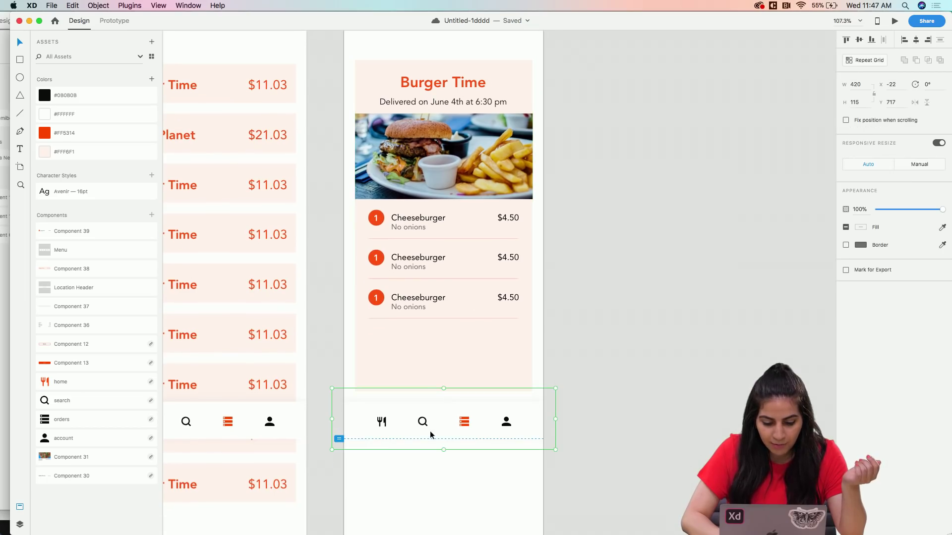
left_click(20, 526)
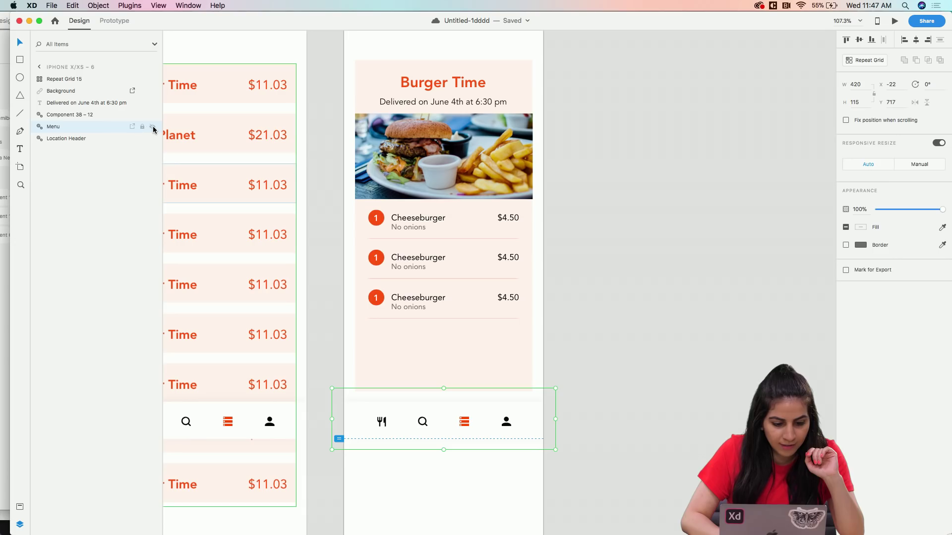
left_click(153, 130)
left_click(614, 258)
Move the Subtotal-to-Total price summary group from the pasteboard to below the third item, at about X 38, Y 612
scroll(614, 263, "down", 3)
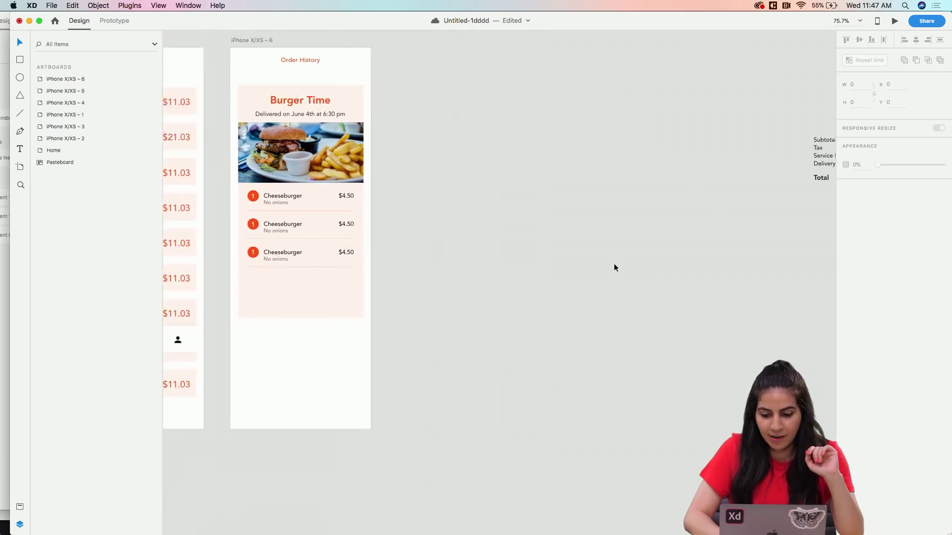
scroll(614, 265, "right", 3)
left_click_drag(745, 179, 183, 289)
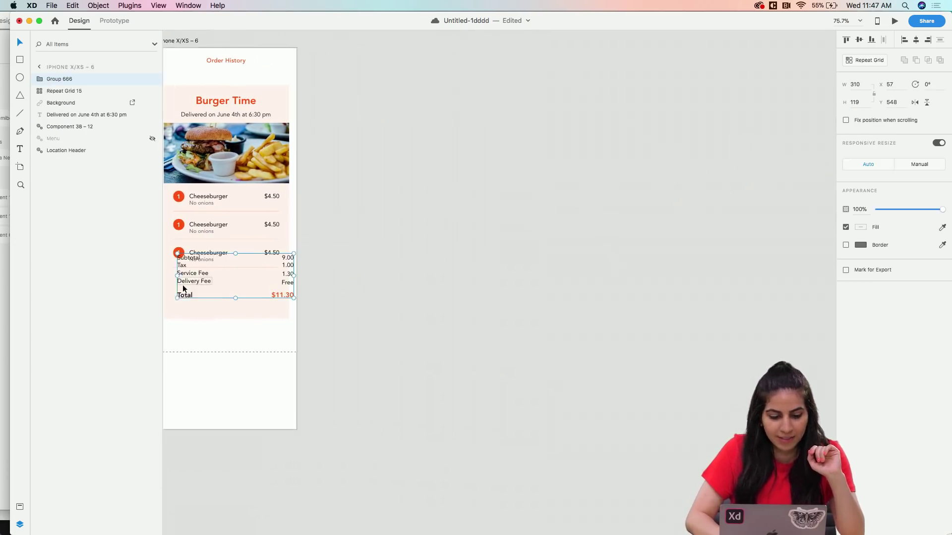
scroll(183, 289, "left", 3)
left_click_drag(271, 269, 266, 285)
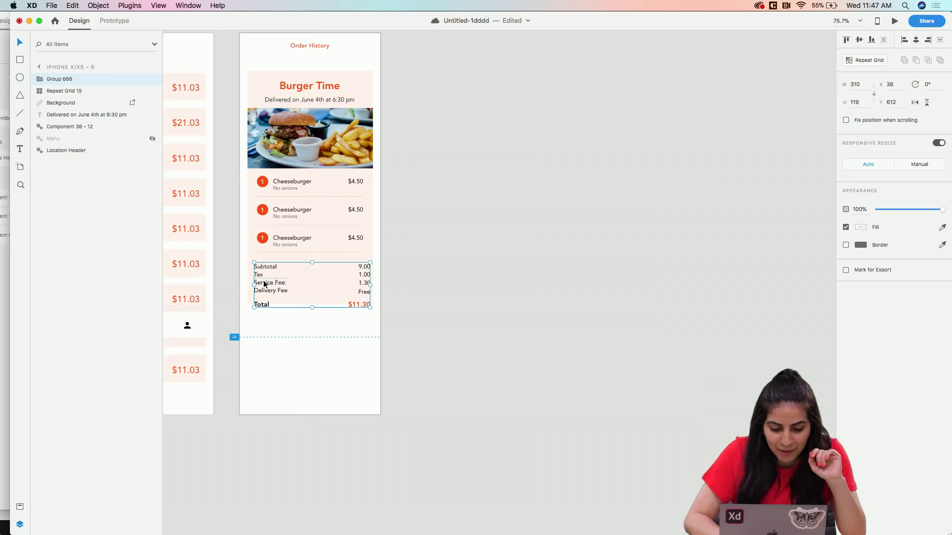
Align the price summary group with the item rows at about X 46, Y 598, and narrow it to the item prices' right edge
scroll(266, 285, "up", 3)
scroll(264, 286, "up", 5)
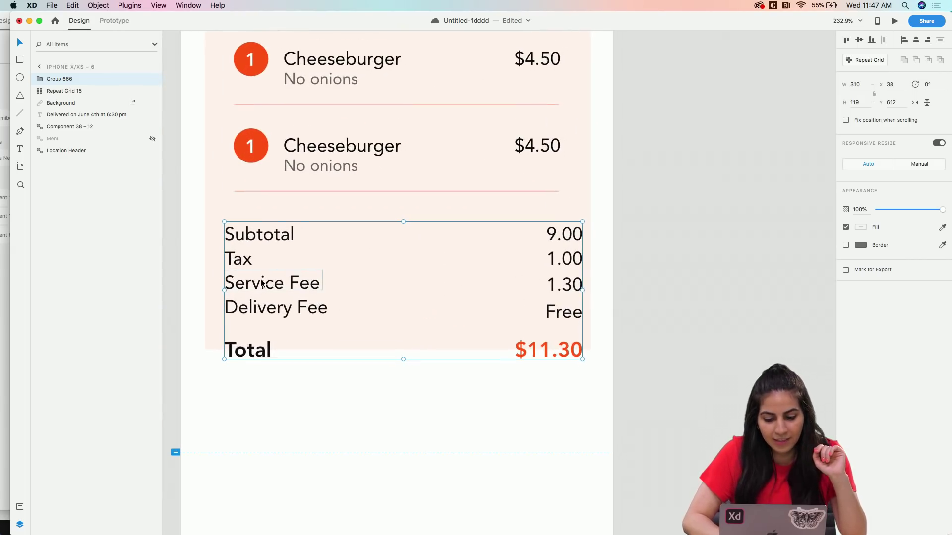
left_click_drag(225, 283, 259, 278)
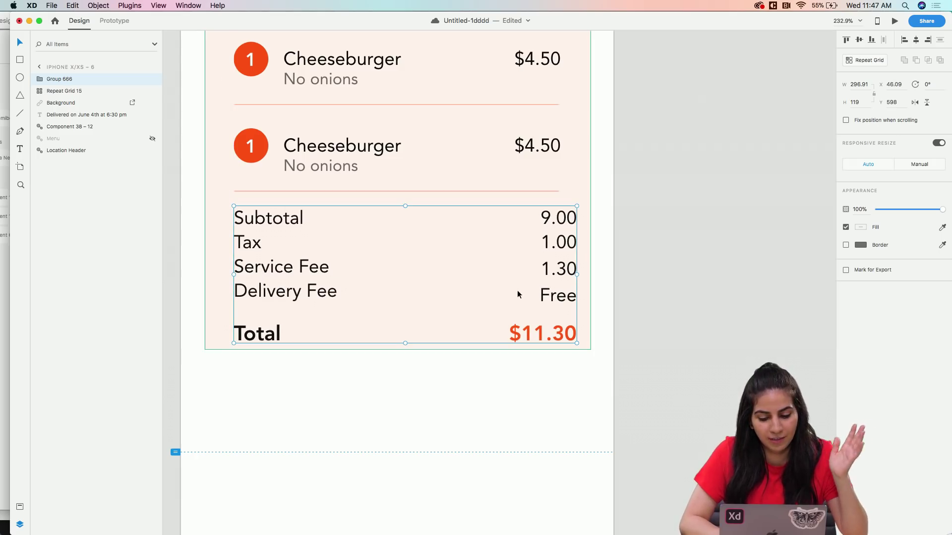
left_click_drag(576, 277, 560, 274)
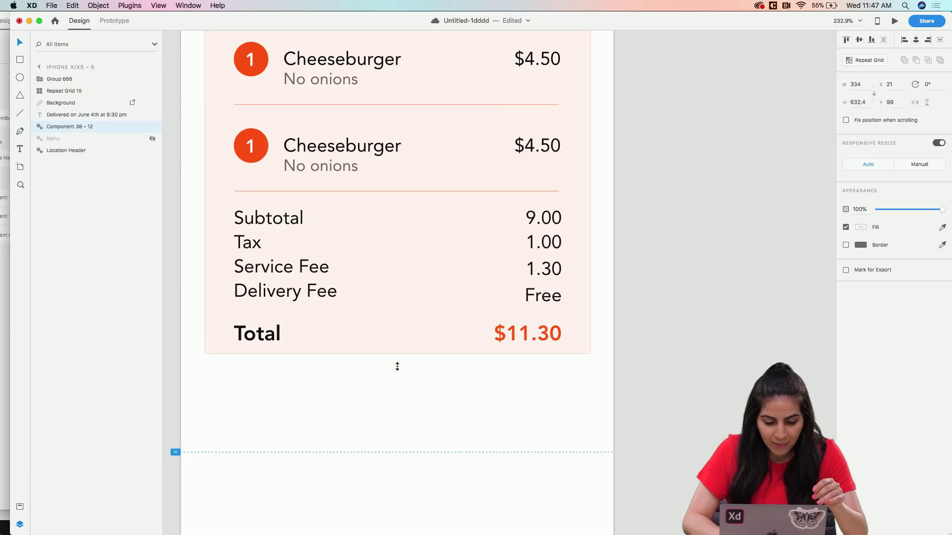
Extend the card background to about 643 high and lower the Total label and $11.30 within the summary to Y 705
double_click(260, 342)
left_click(516, 333, "shift")
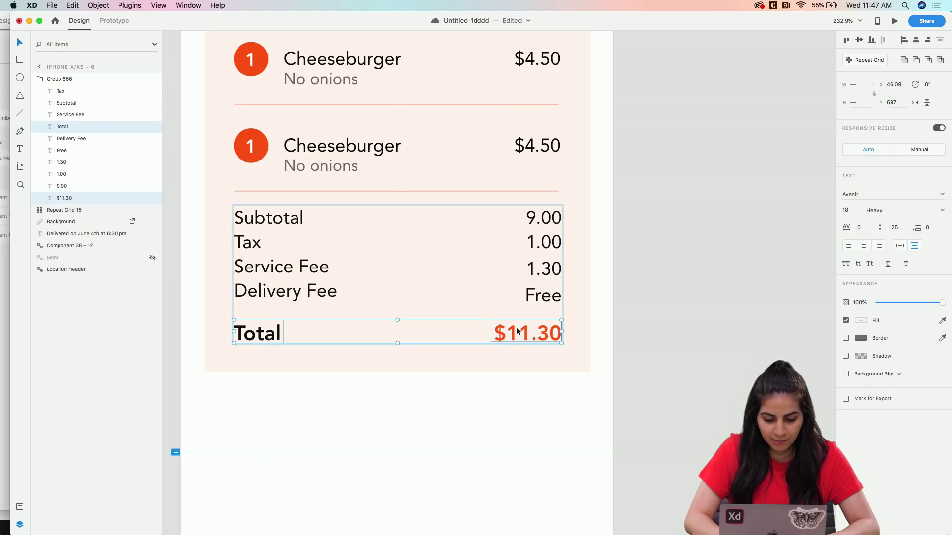
left_click_drag(516, 333, 519, 341)
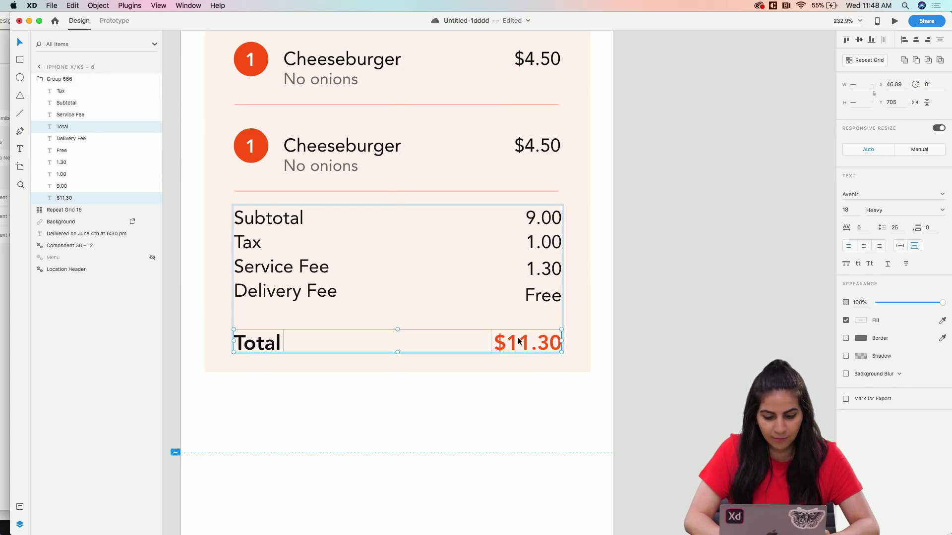
left_click(510, 370)
scroll(493, 405, "down", 10)
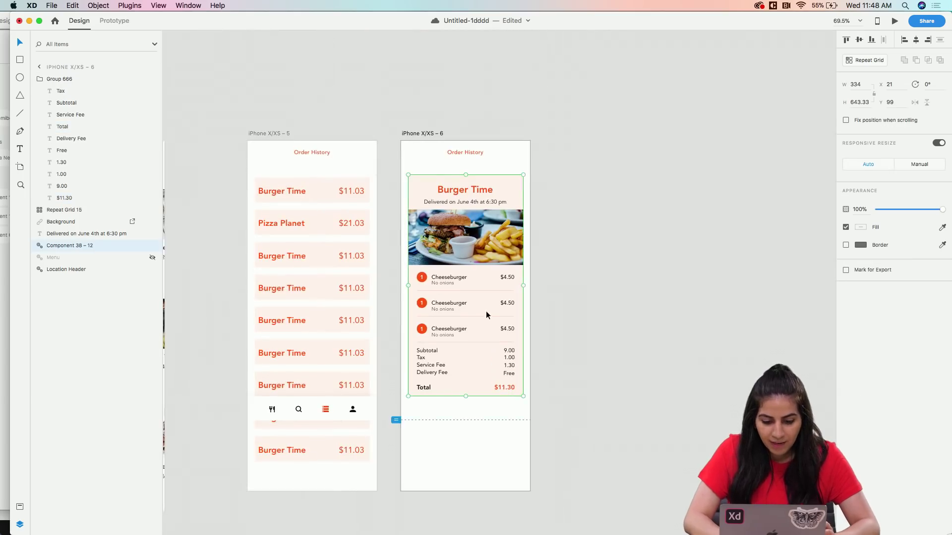
Place the solid red Log In button, Component 13, below the order card at X 37, Y 780
scroll(486, 310, "up", 5)
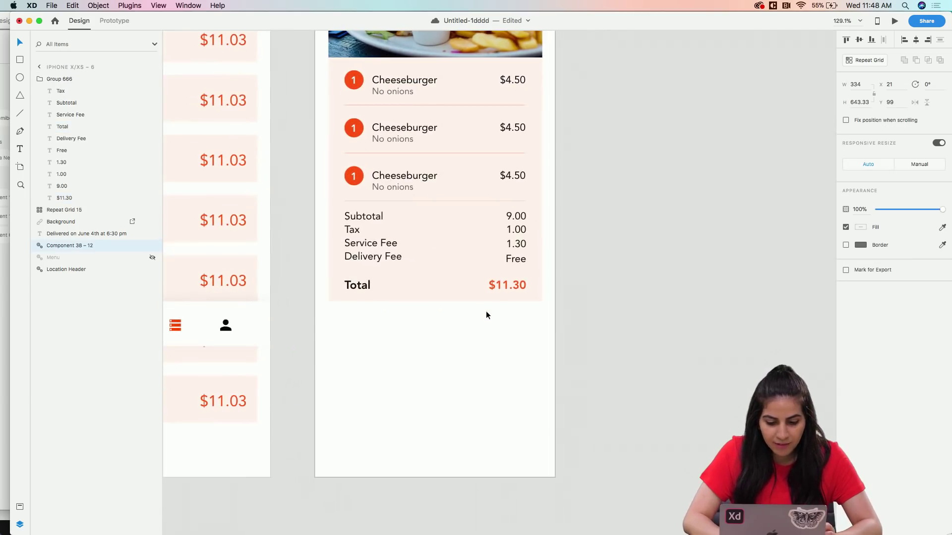
left_click(20, 506)
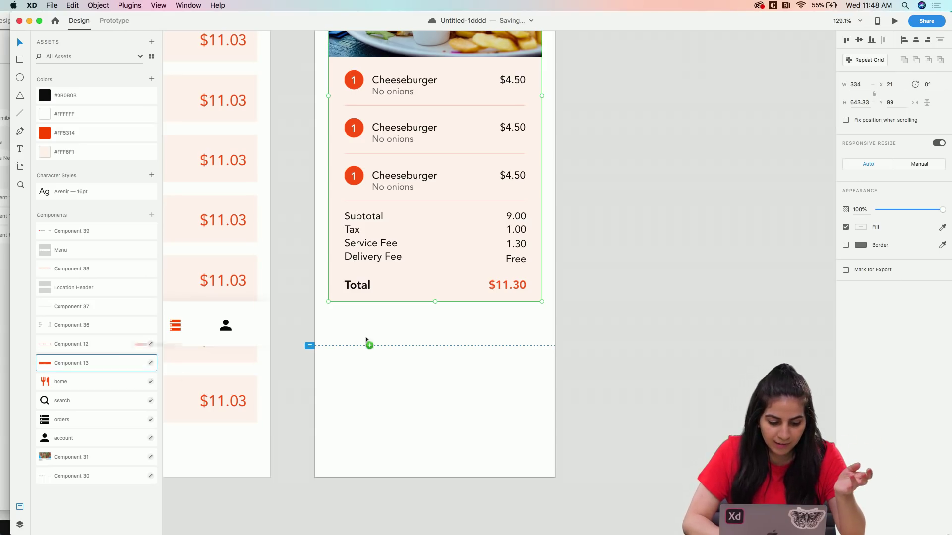
left_click_drag(449, 339, 444, 349)
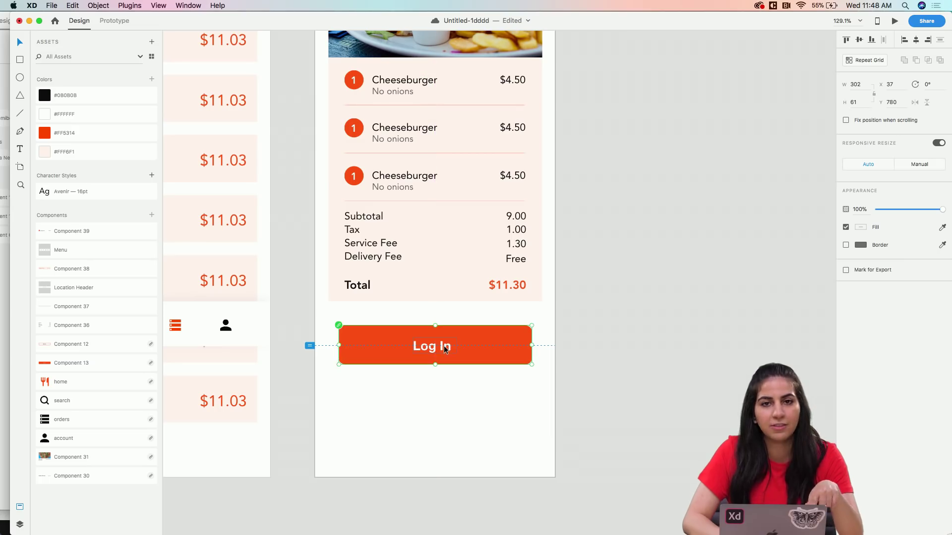
Change the red button's label to "Order Again", widening the text box to fit one line and centring it
double_click(439, 349)
double_click(433, 348)
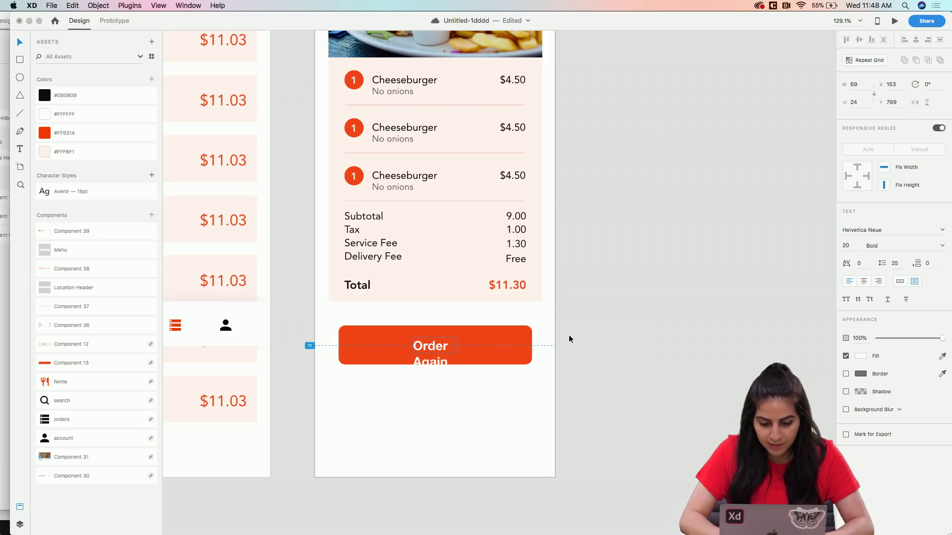
key("Escape")
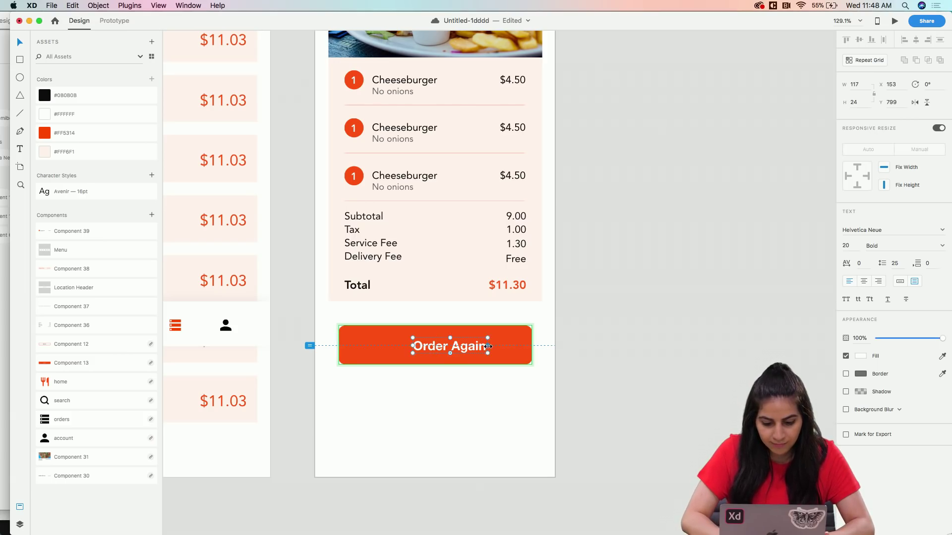
left_click_drag(488, 346, 434, 347)
left_click(402, 396)
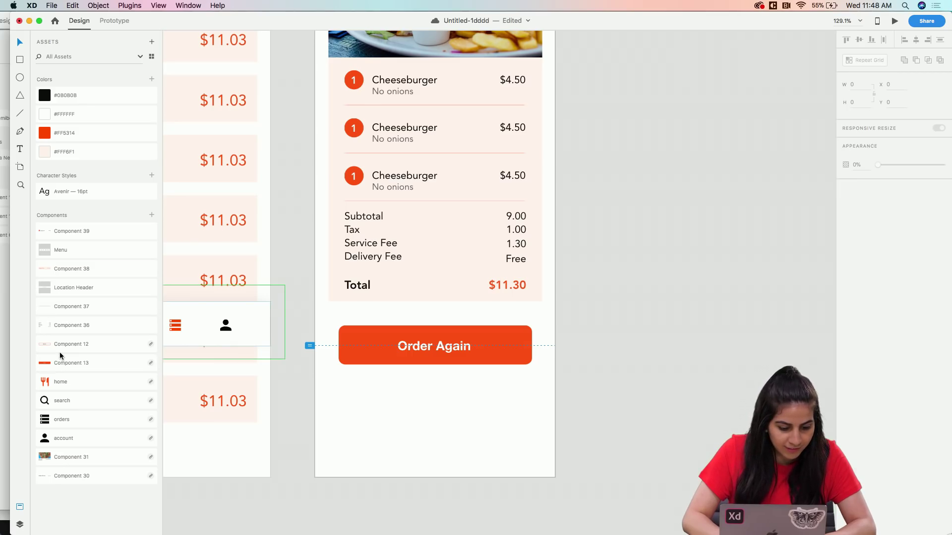
Place the outlined Component 12 button at X 37, Y 861 and relabel it "Contact Help" on one centred line
left_click_drag(60, 353, 434, 396)
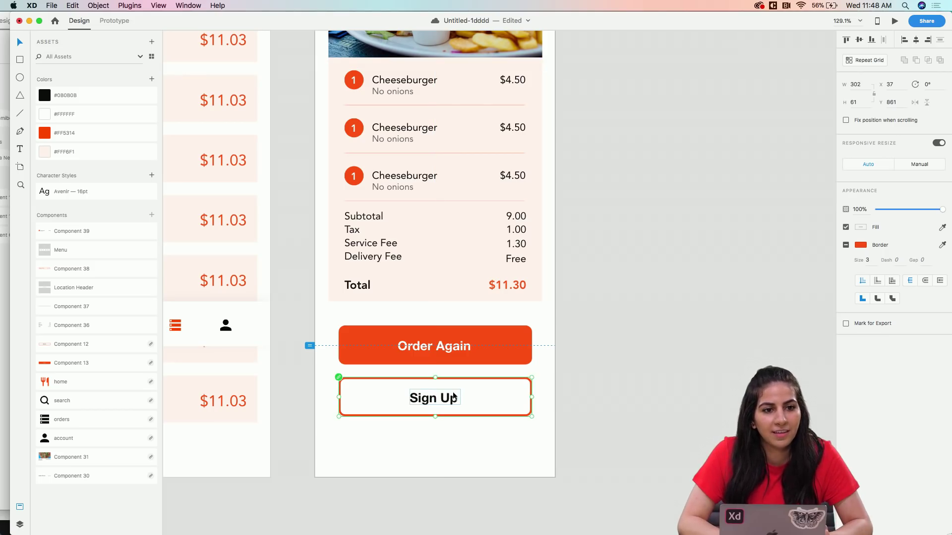
double_click(454, 396)
double_click(448, 398)
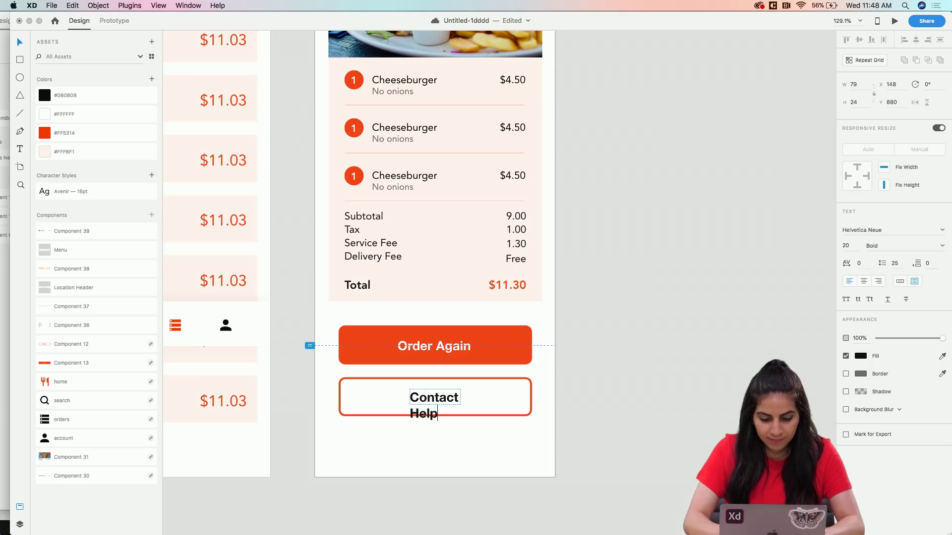
key("Escape")
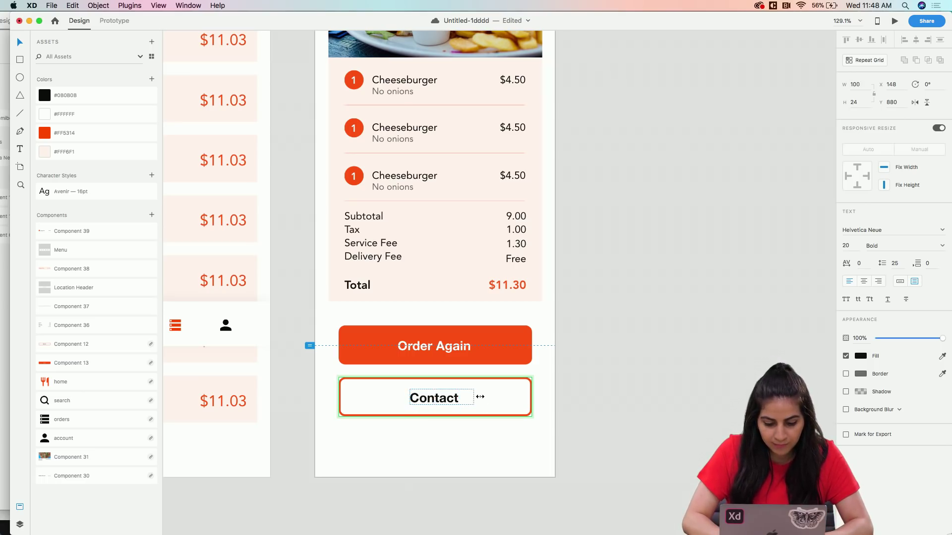
left_click_drag(491, 398, 477, 398)
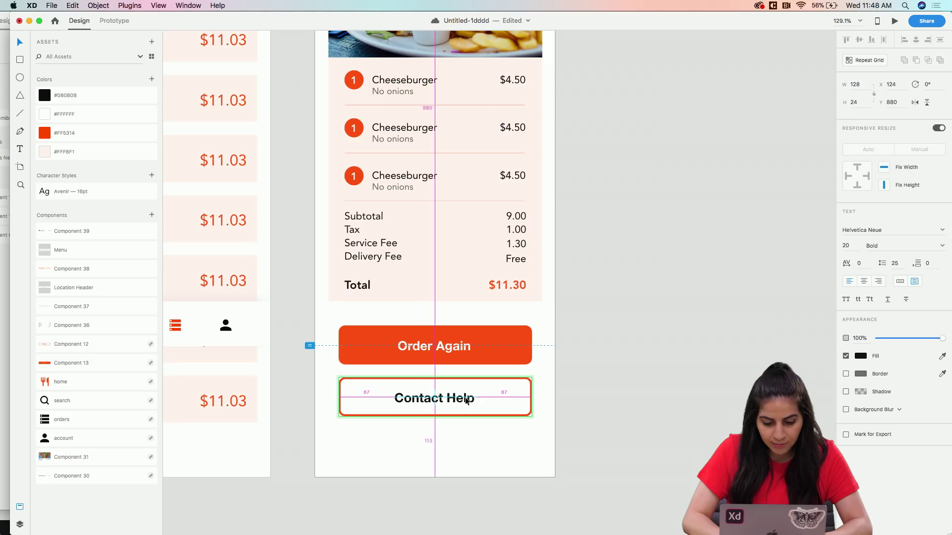
left_click(582, 382)
Move the Order Again and Contact Help buttons together slightly further down from the order card
left_click_drag(352, 315, 437, 447)
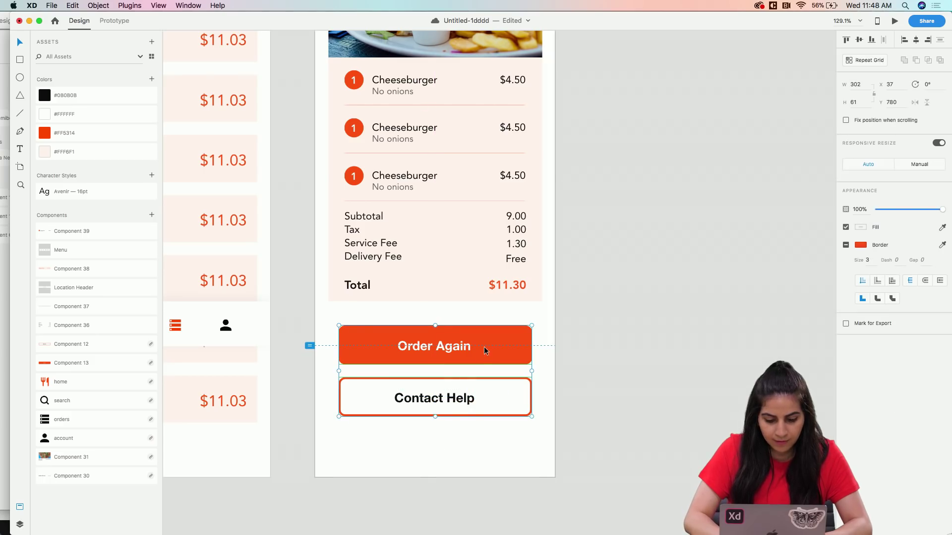
left_click_drag(484, 350, 484, 361)
left_click(561, 340)
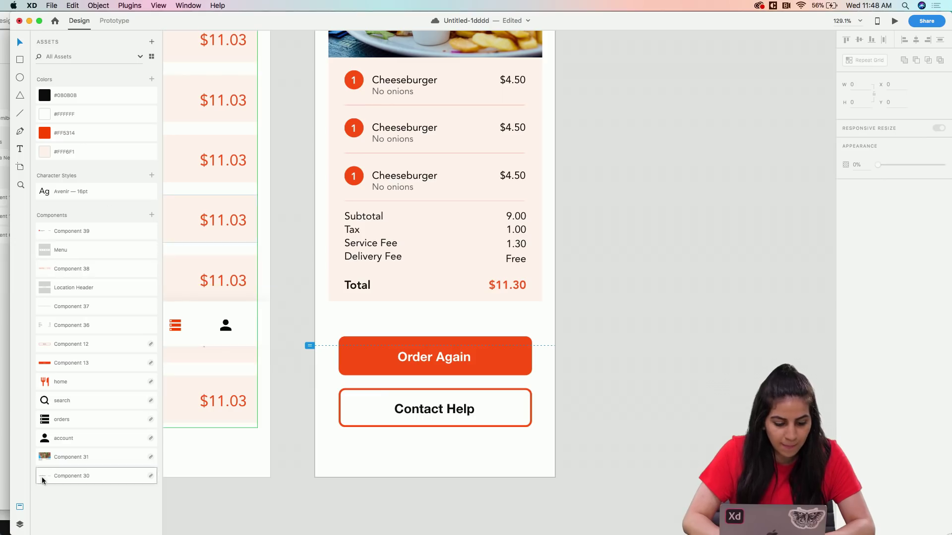
Unhide the Menu component and bring it to the front of the artboard, with the Location Header directly beneath it
left_click(20, 525)
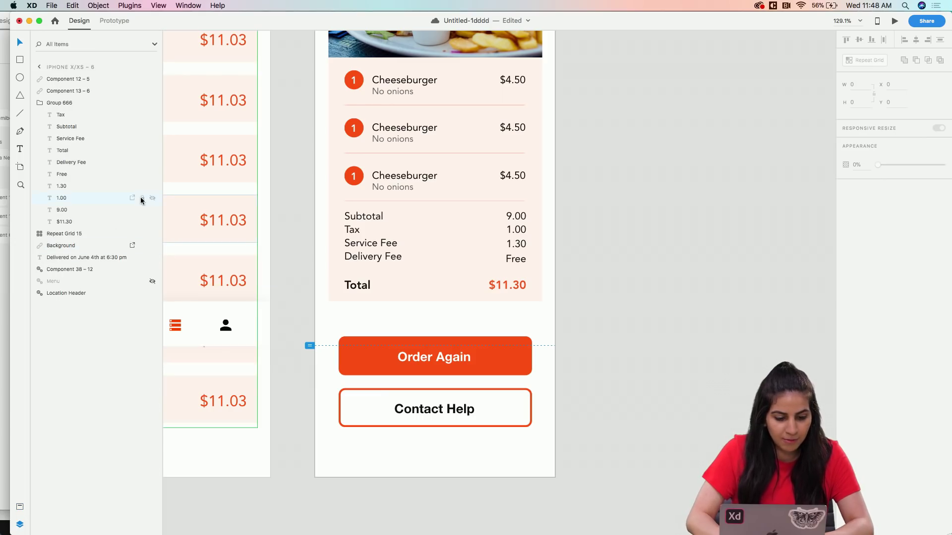
left_click(153, 282)
left_click_drag(91, 282, 96, 161)
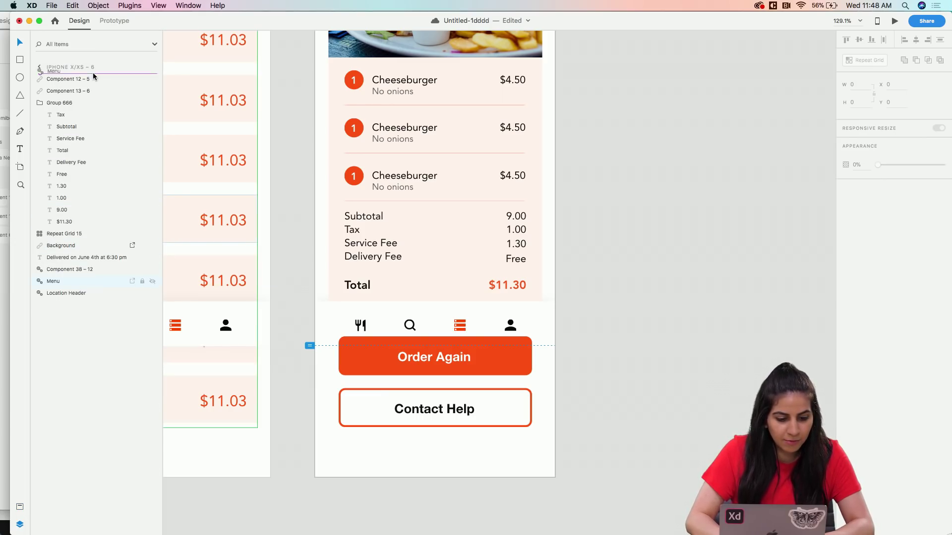
left_click_drag(93, 75, 68, 90)
scroll(384, 226, "down", 5)
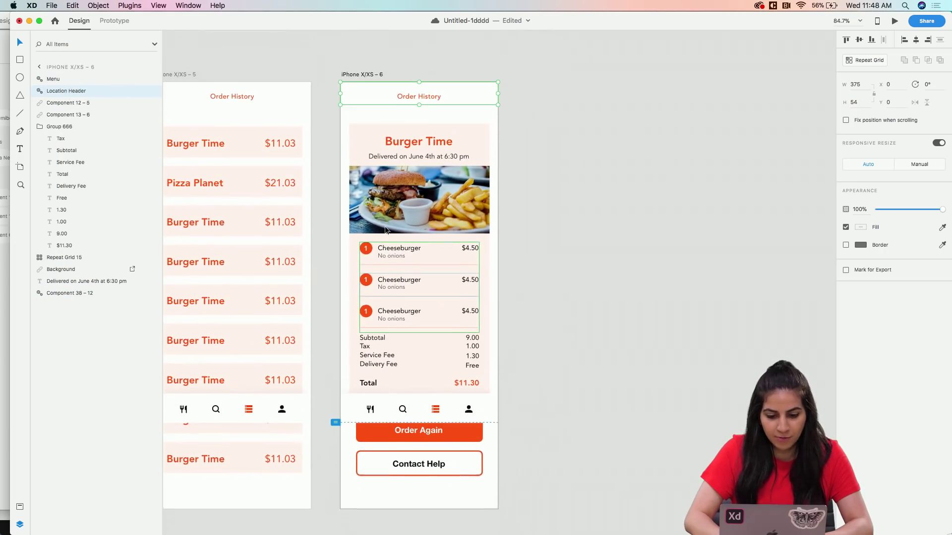
Preview the order details artboard and scroll through it to check how the header and menu behave
left_click(353, 87)
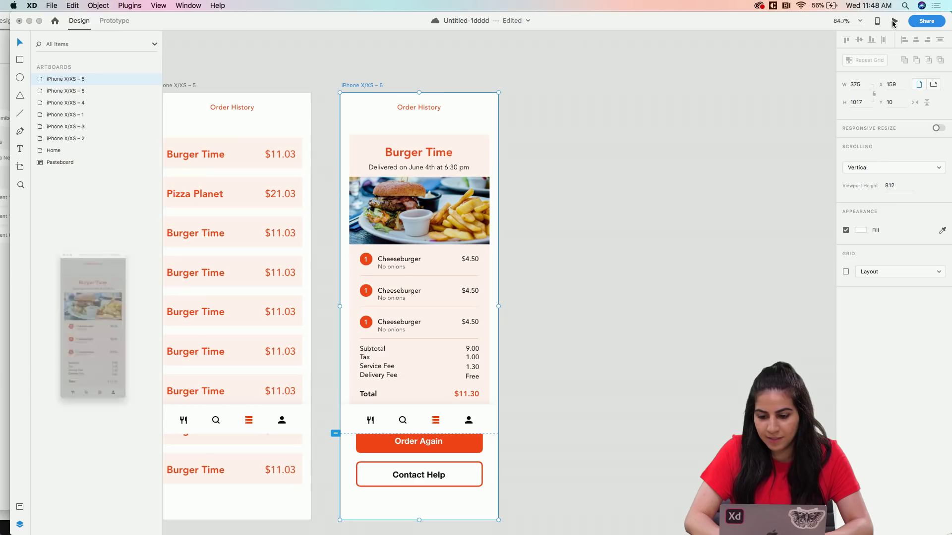
left_click(894, 22)
scroll(82, 367, "down", 4)
left_click_drag(102, 122, 536, 58)
scroll(525, 140, "up", 5)
scroll(525, 103, "down", 1)
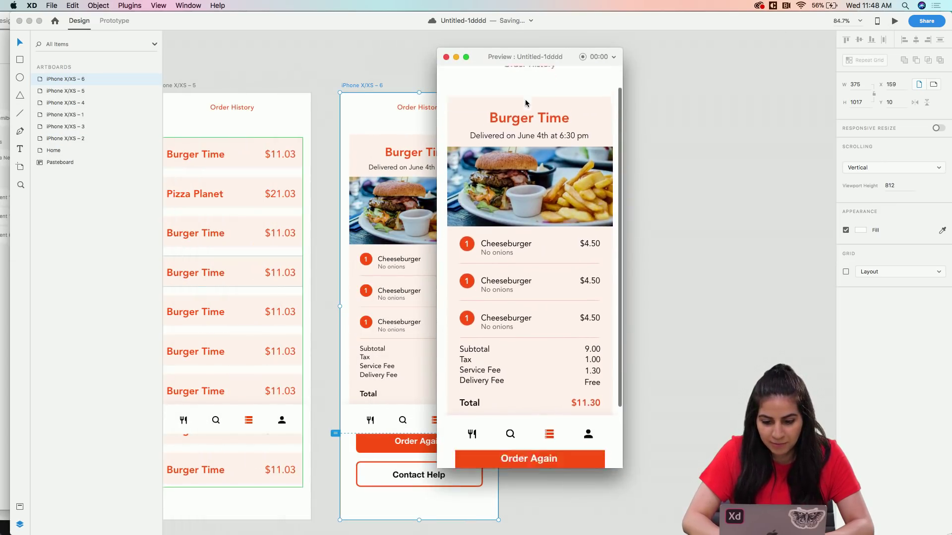
scroll(525, 103, "down", 3)
left_click(445, 57)
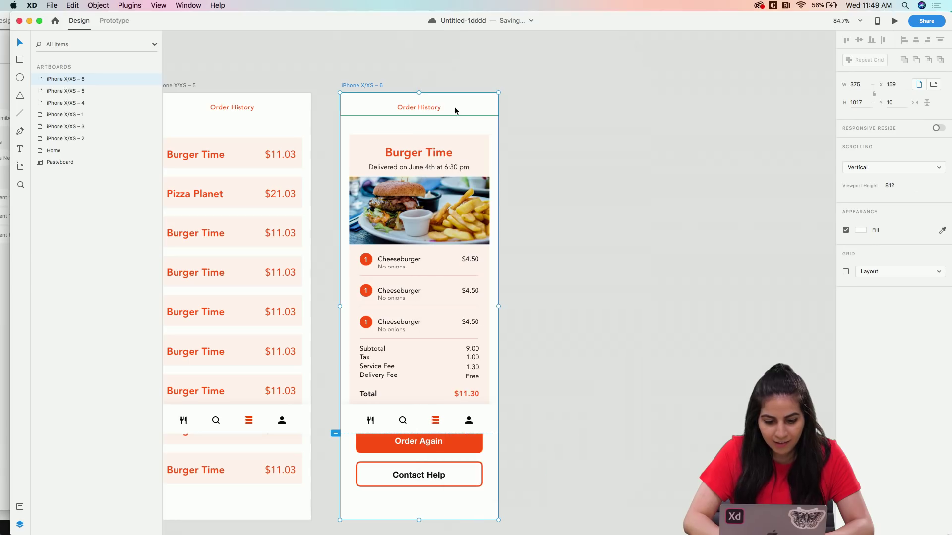
Fix the position of both the Location Header and the Menu when scrolling on the order details artboard
left_click(456, 111)
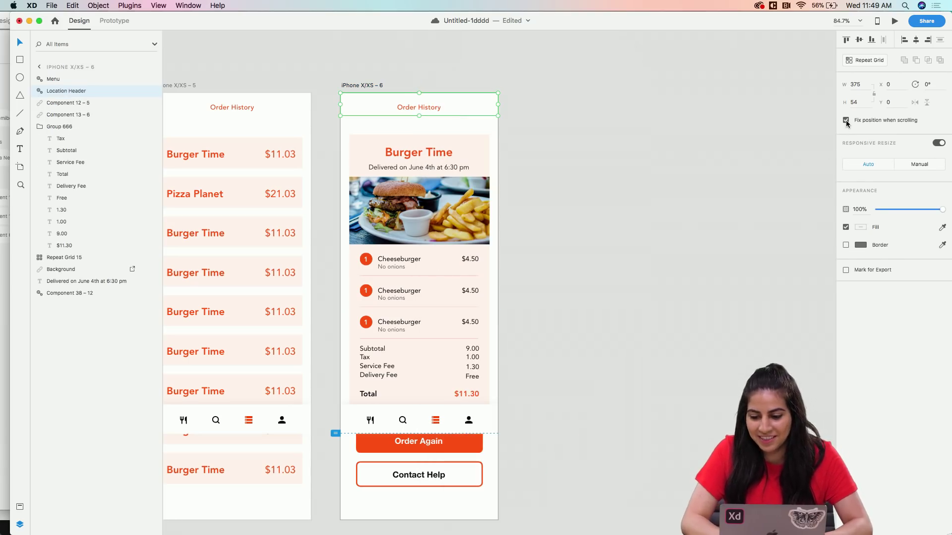
left_click(485, 422)
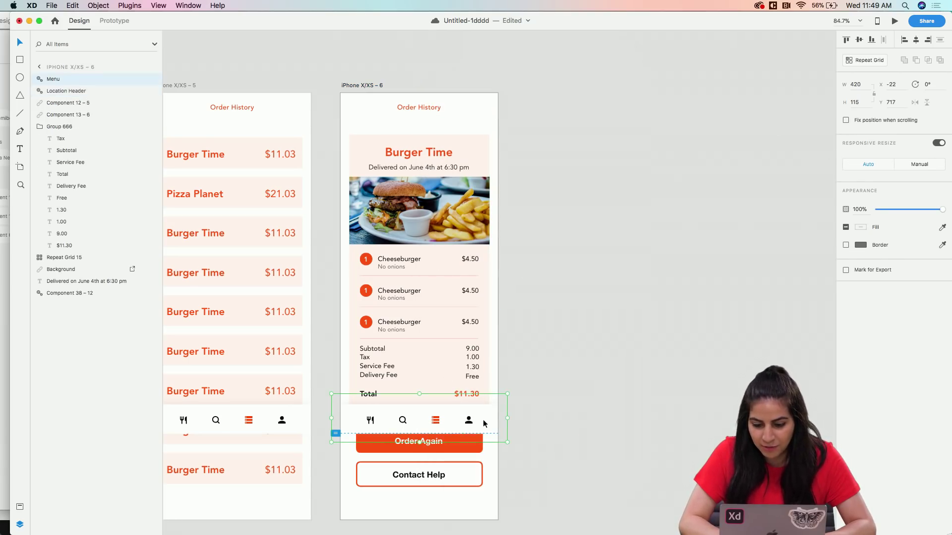
left_click(846, 120)
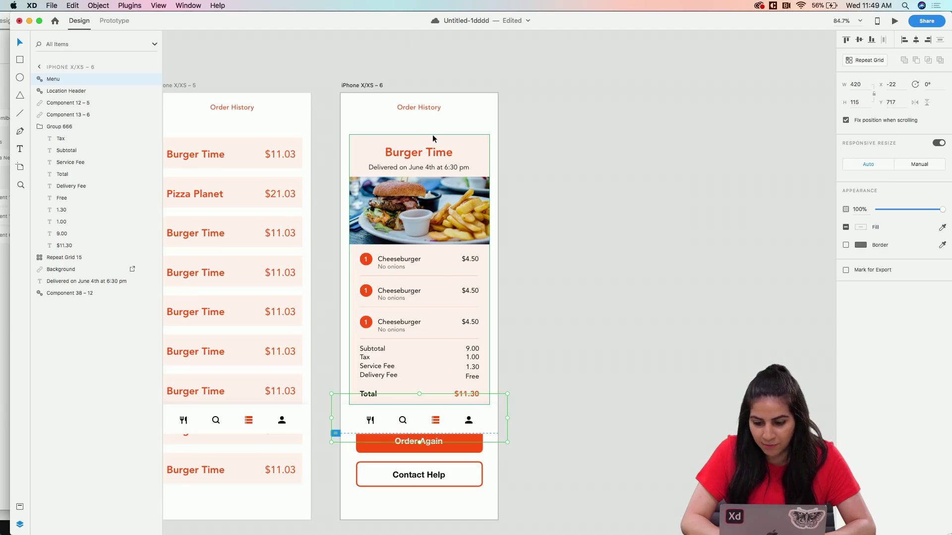
Preview the order details artboard again and scroll through it to check the fixed header, menu and both buttons
left_click(357, 86)
left_click(895, 20)
scroll(475, 211, "down", 5)
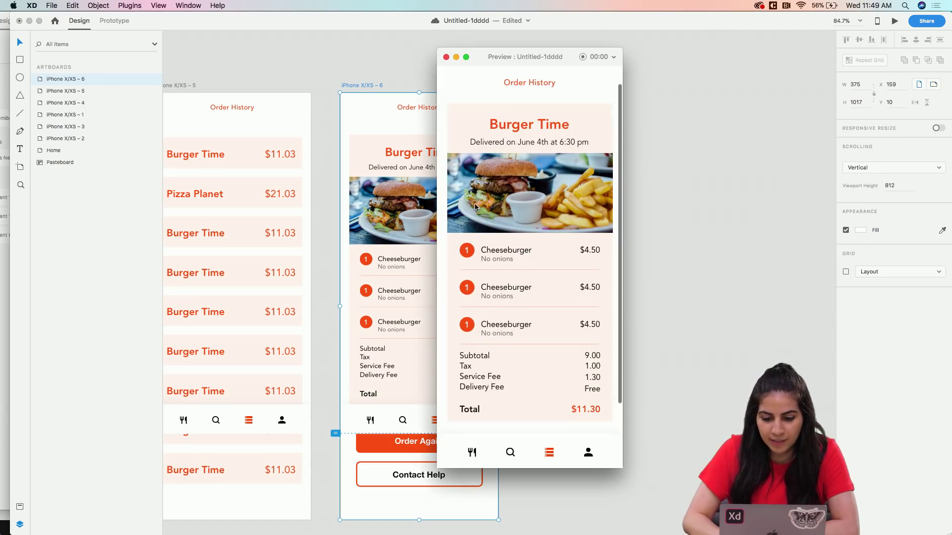
scroll(475, 210, "up", 5)
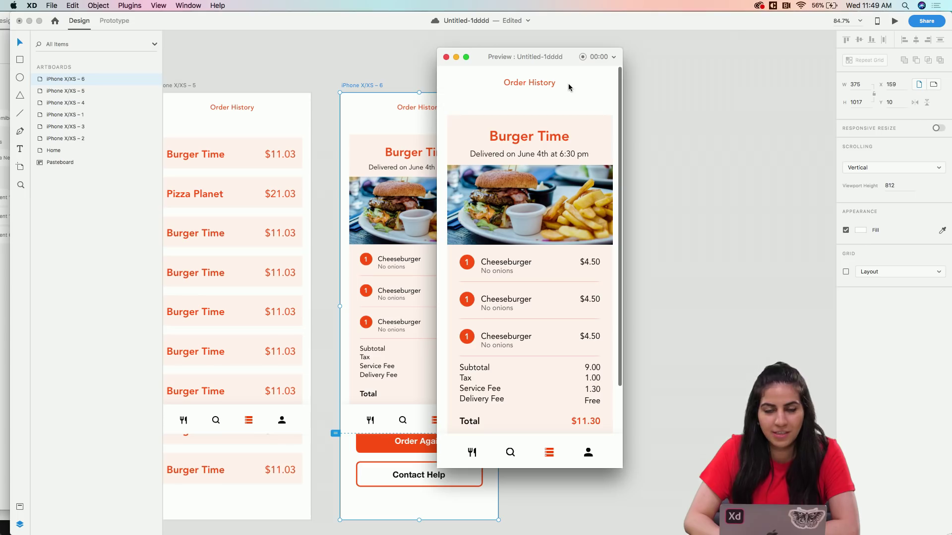
scroll(557, 174, "down", 3)
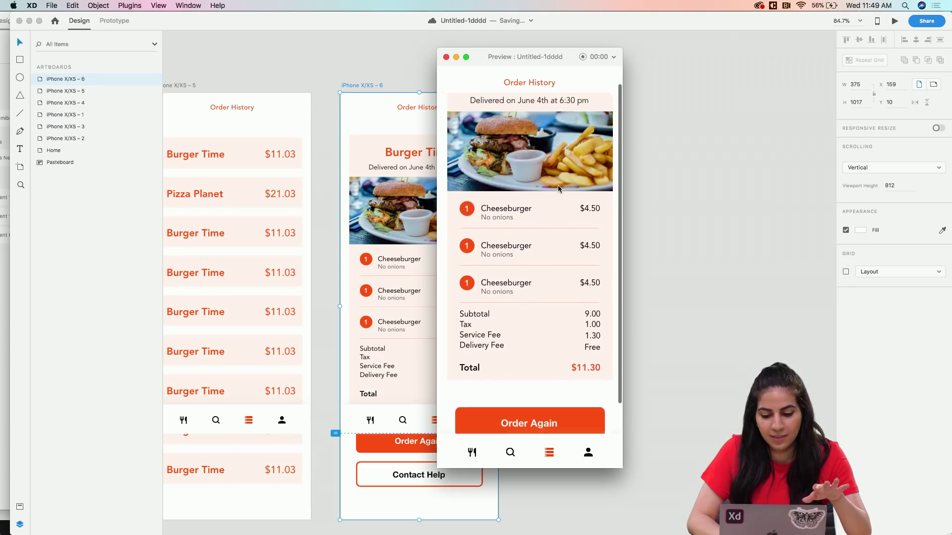
scroll(558, 188, "up", 2)
scroll(558, 189, "down", 4)
scroll(541, 359, "up", 5)
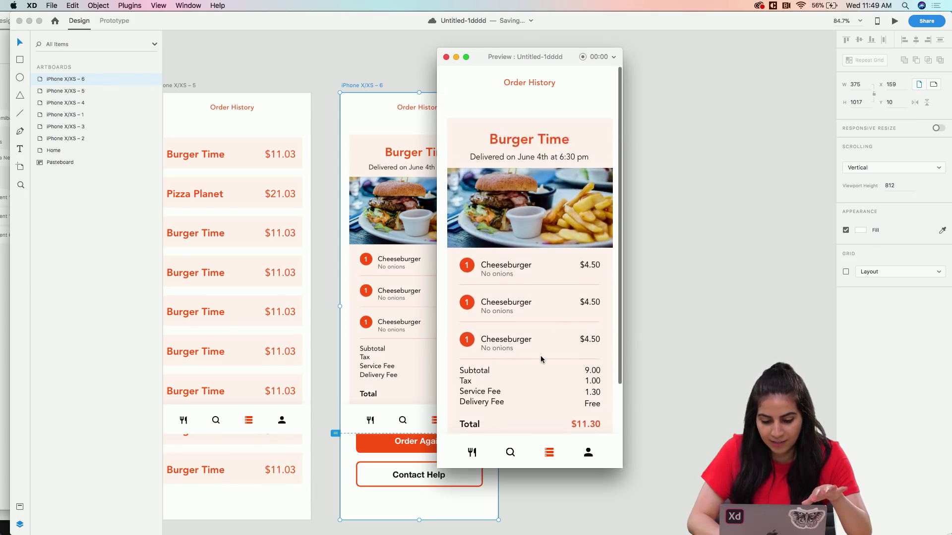
scroll(537, 372, "down", 5)
scroll(516, 397, "up", 3)
scroll(515, 397, "down", 3)
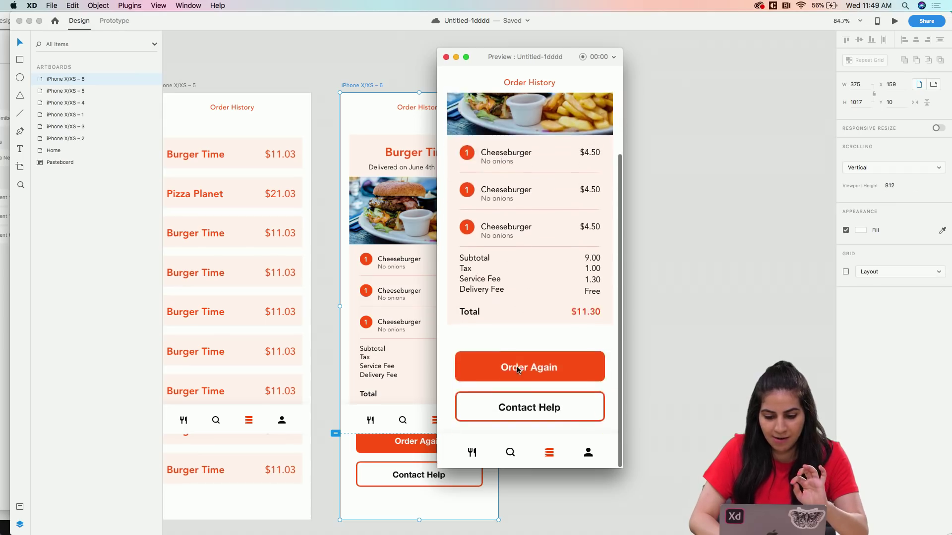
scroll(495, 298, "up", 3)
left_click(446, 57)
Move the order details artboard further away from the Order History artboard, to X 376, Y 10
scroll(453, 154, "left", 8)
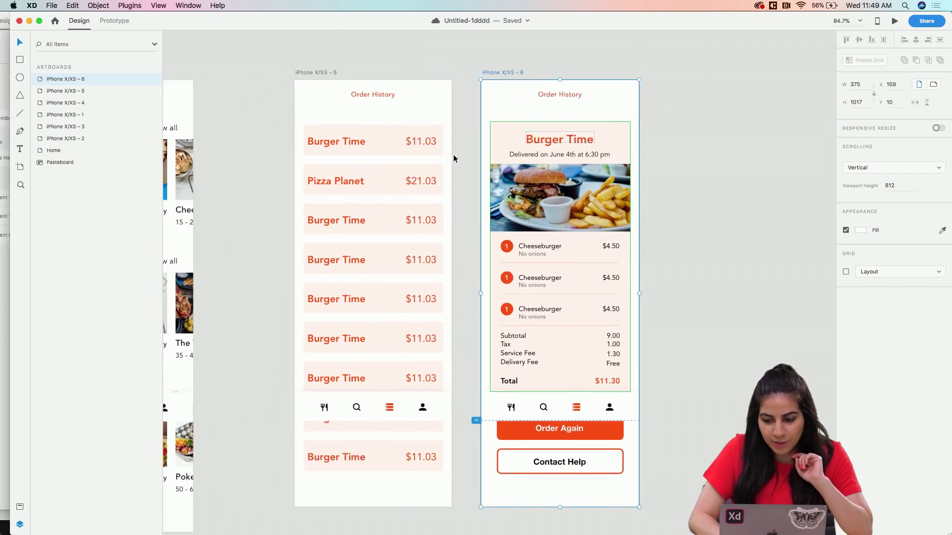
left_click_drag(517, 76, 608, 73)
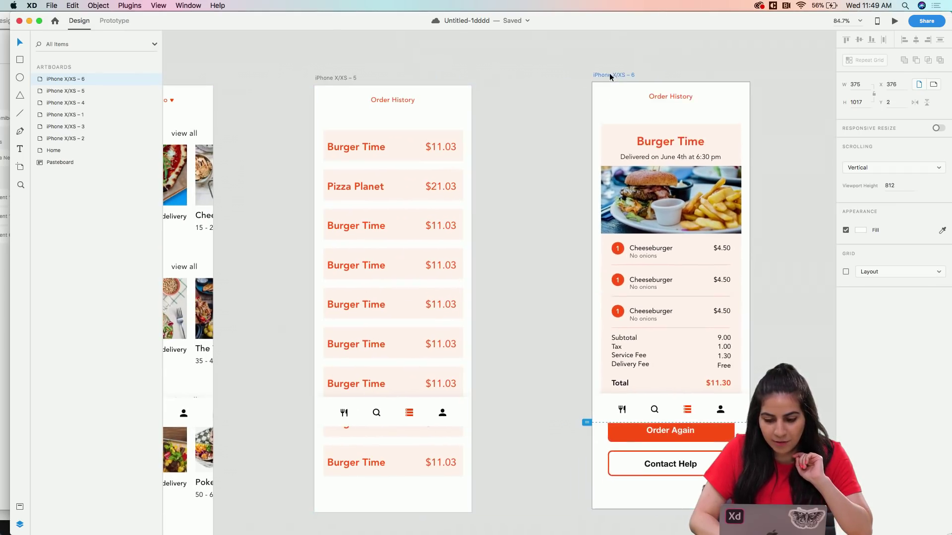
scroll(609, 76, "right", 5)
scroll(608, 73, "right", 2)
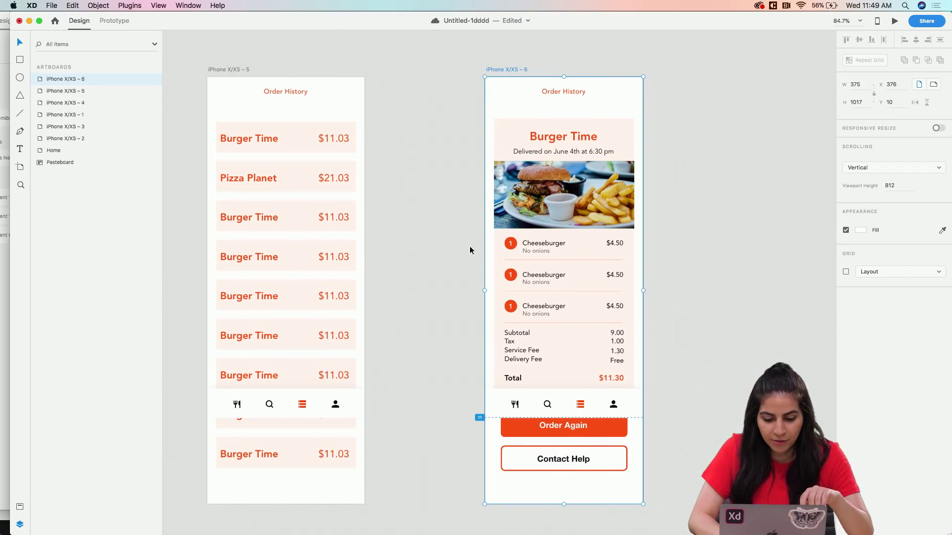
Hide the Menu on the order details artboard so the order card and buttons beneath it are exposed
left_click(502, 407)
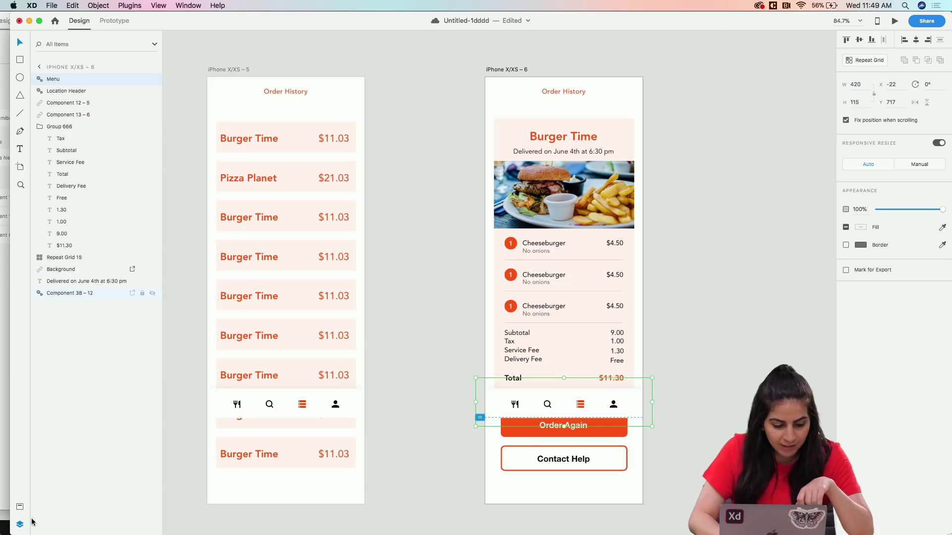
left_click(152, 293)
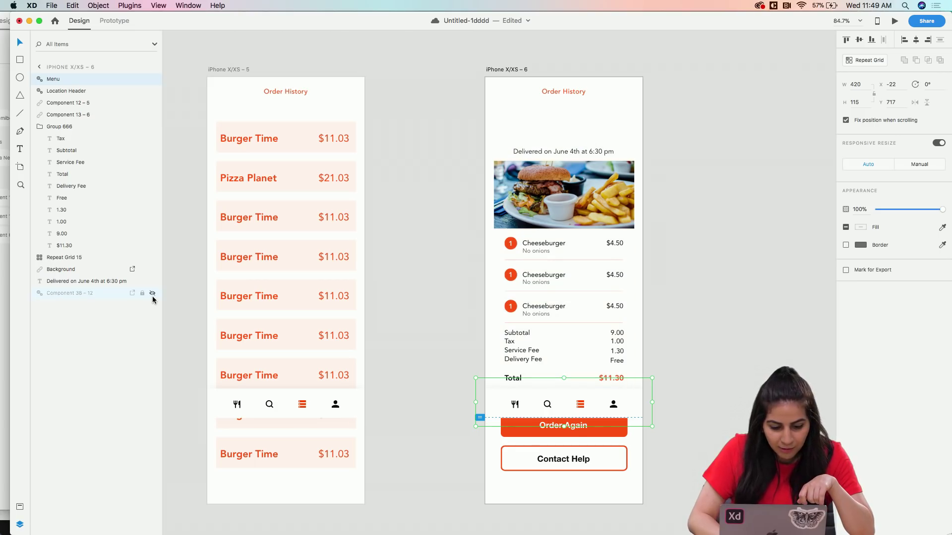
left_click(152, 293)
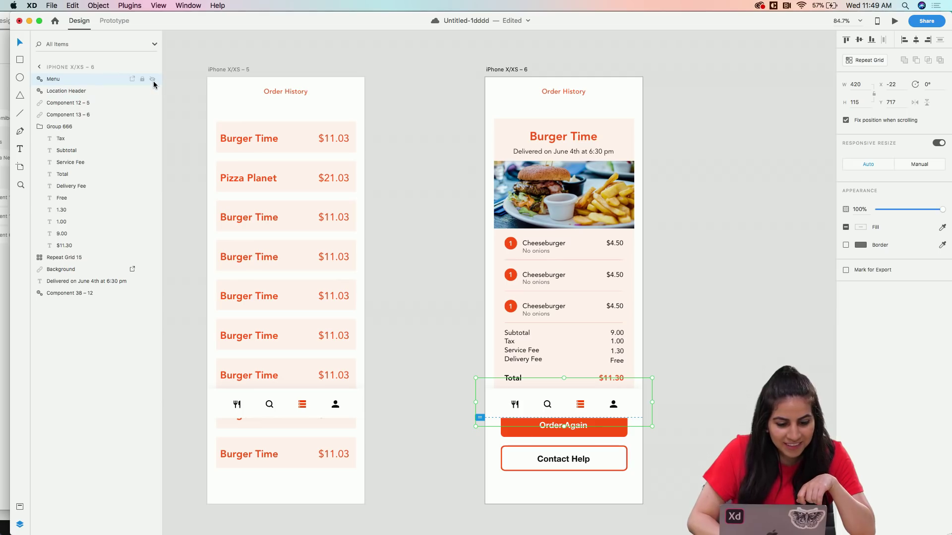
left_click(153, 79)
Group the Burger Time card's title, delivery text, background, item list and totals into one group, excluding the two buttons
left_click_drag(676, 399, 477, 111)
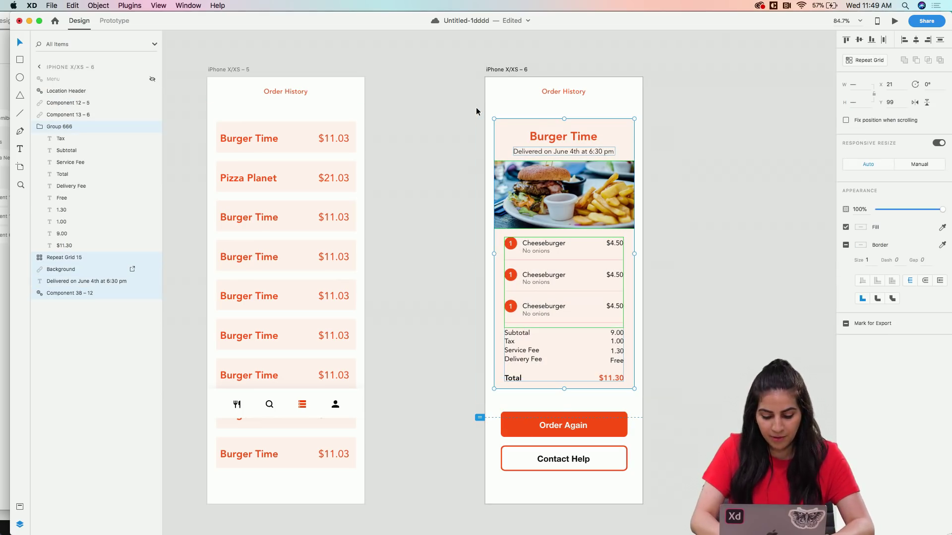
key("super+g")
left_click(679, 231)
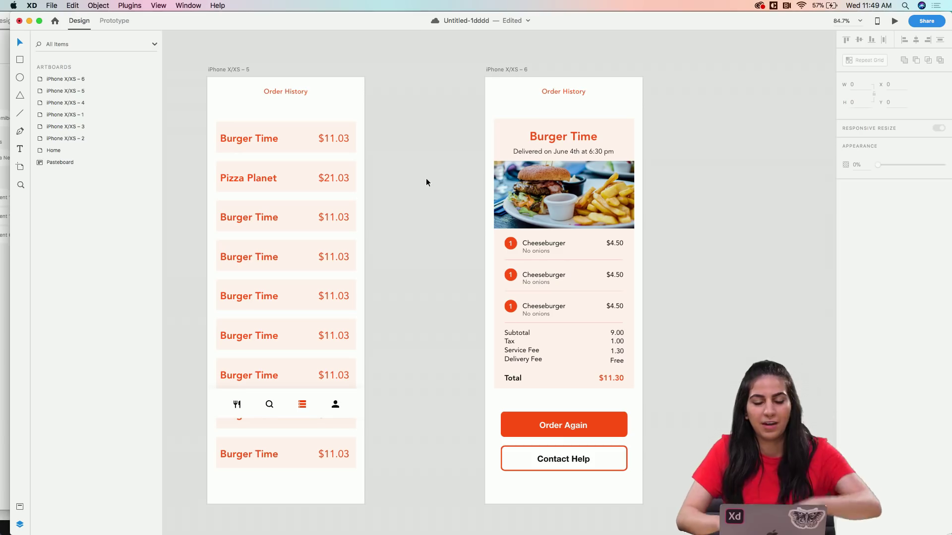
Draw a 334 × 643 rectangle exactly over the Burger Time card and mask the card group with it
key("r")
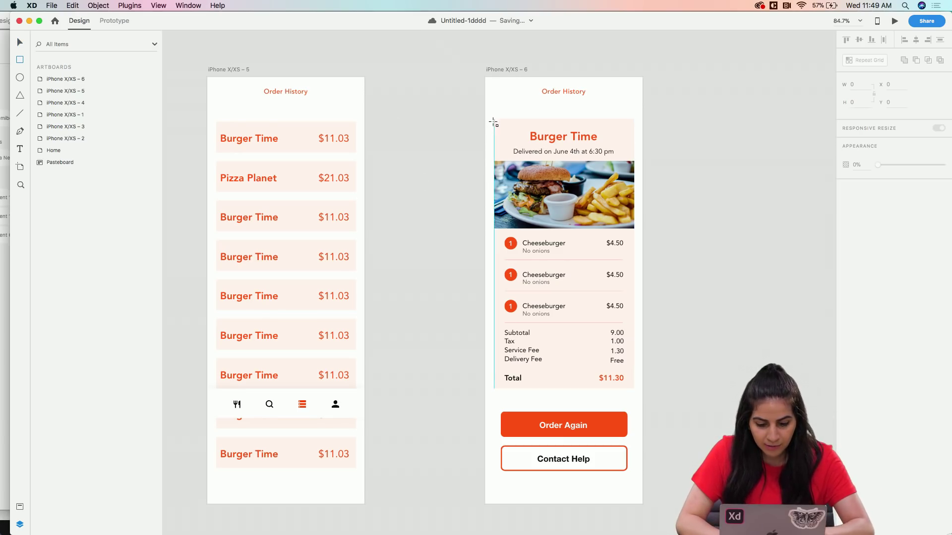
mouse_move(494, 119)
left_mouse_down()
mouse_move(586, 319)
mouse_move(634, 390)
left_mouse_up()
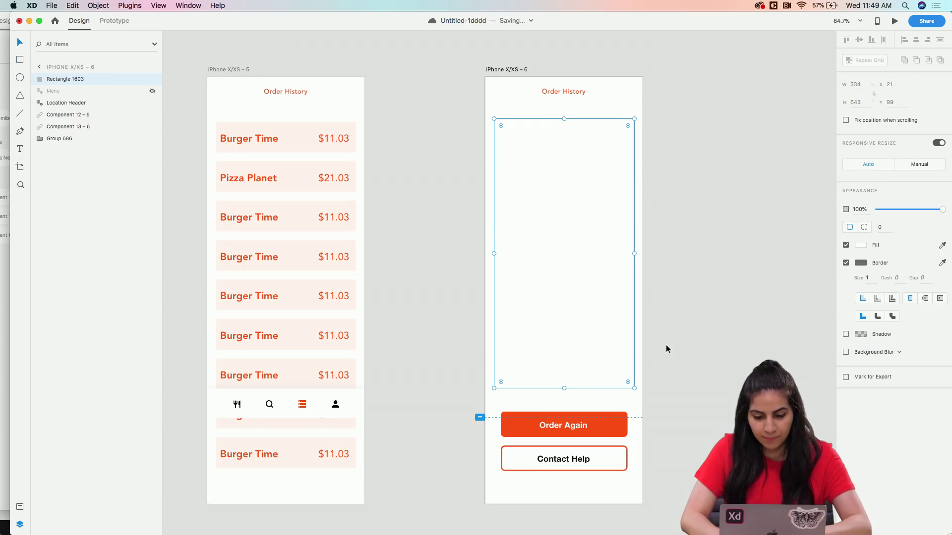
left_click(665, 344)
left_click(527, 257)
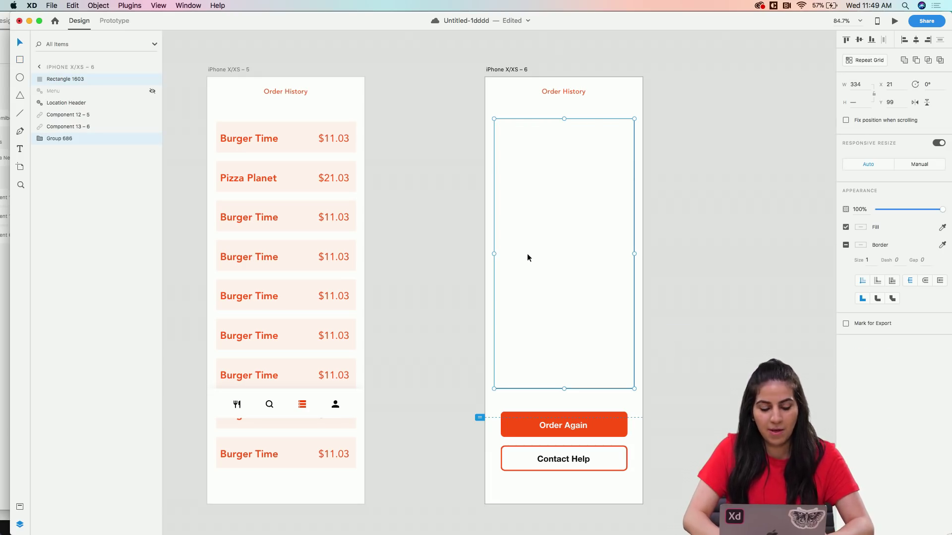
key("super+shift+m")
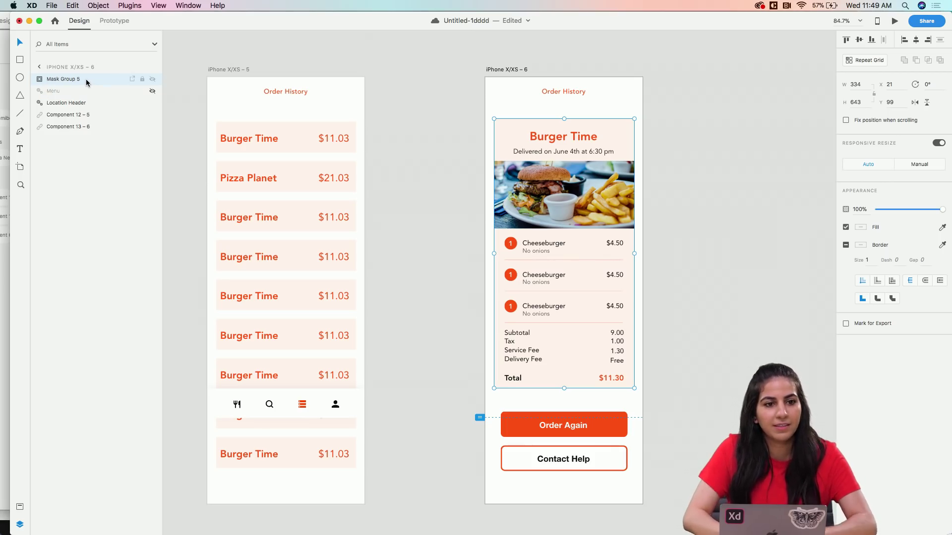
Copy the masked Burger Time card and paste it at the same position on the Order History artboard
key("super+s")
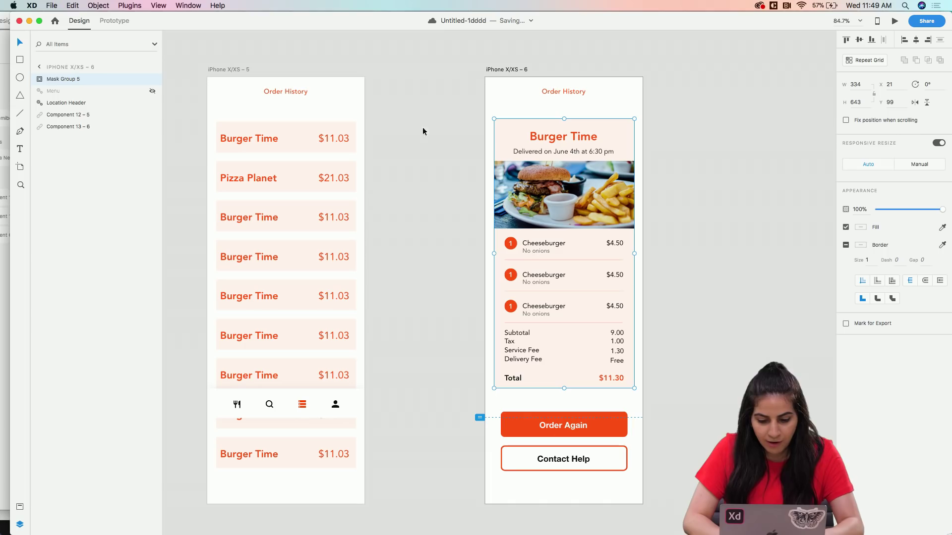
left_click(231, 70)
key("super+v")
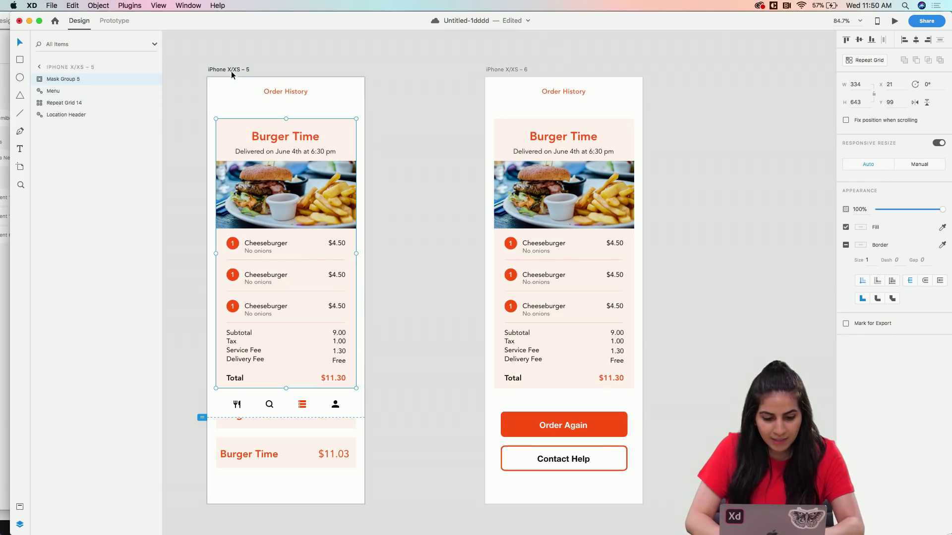
Shrink the pasted masked card to a height of about 23 at the top of the order list and set its opacity to 0%
left_click_drag(285, 387, 289, 128)
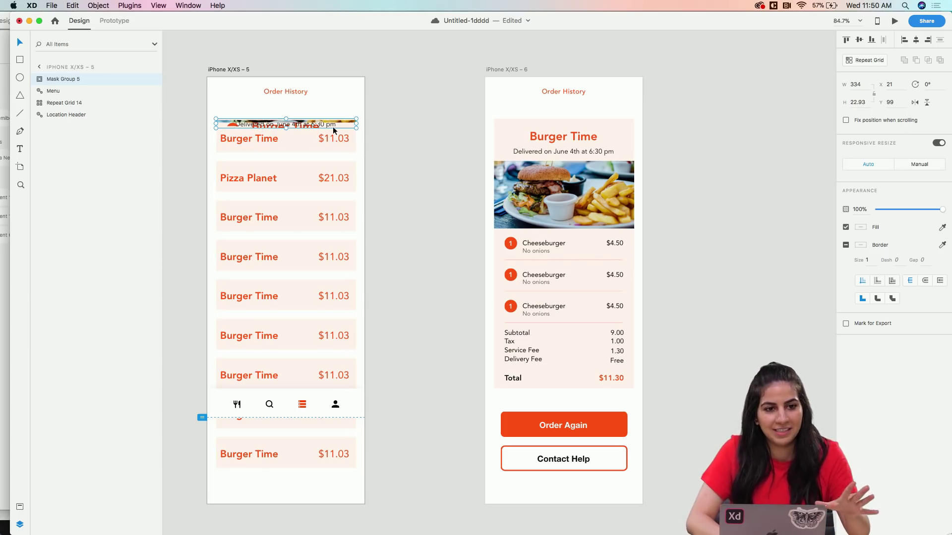
left_click_drag(937, 210, 868, 208)
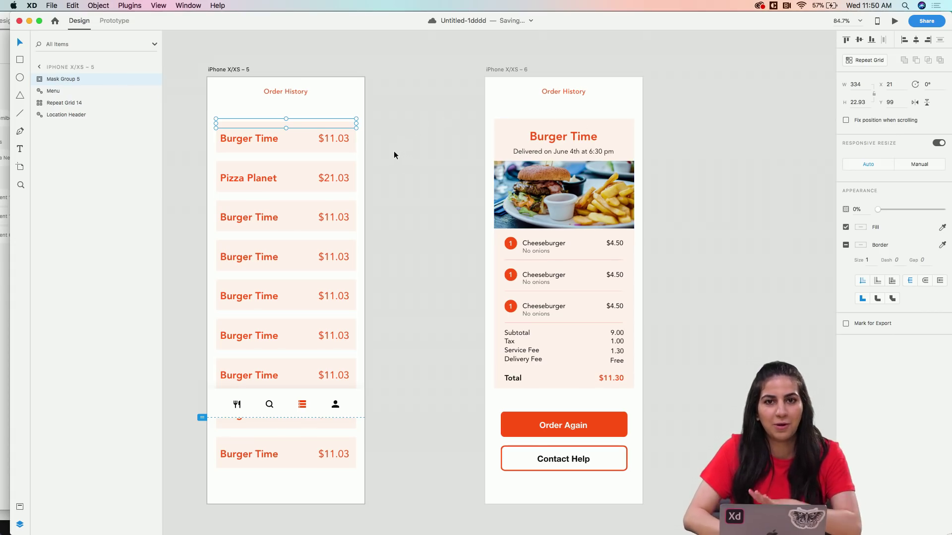
left_click(287, 140)
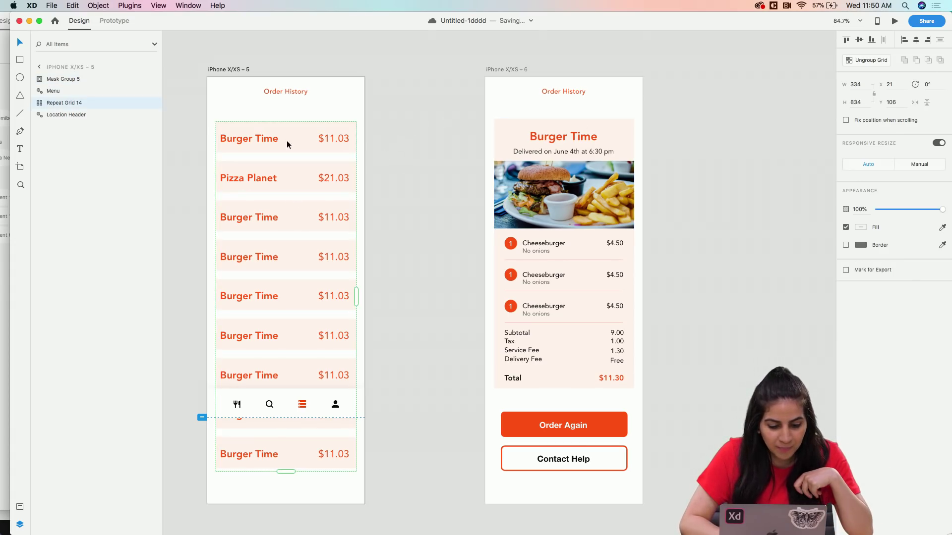
Make the hidden Menu on the order details artboard visible again
left_click(221, 71)
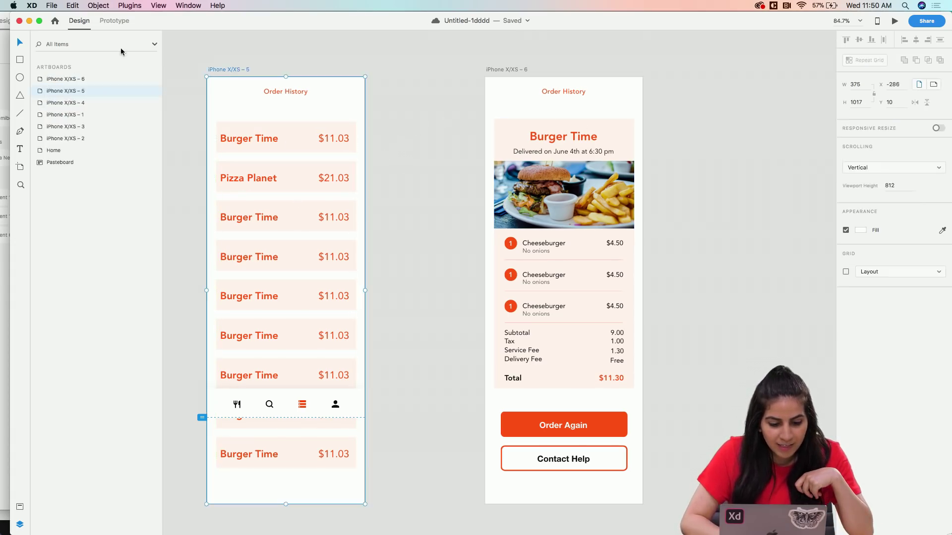
left_click(507, 69)
left_click(18, 508)
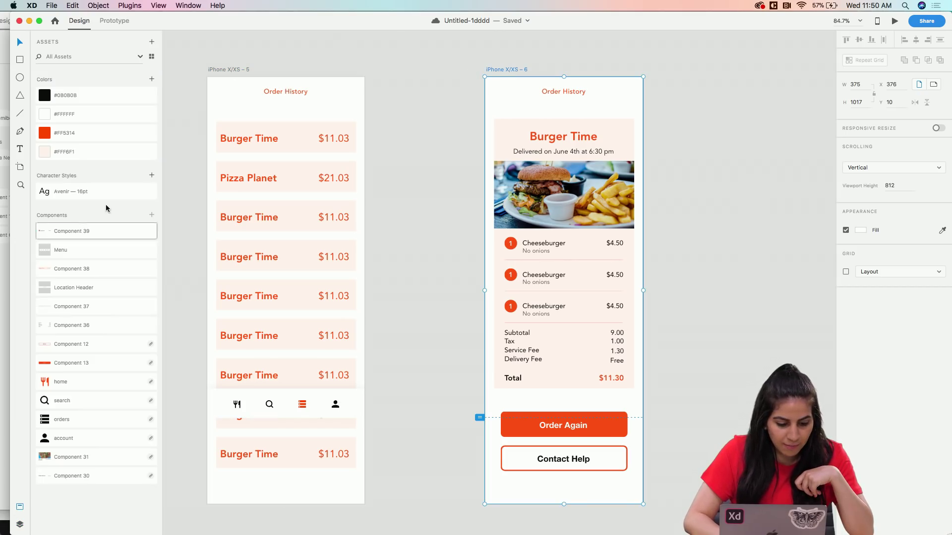
left_click(17, 527)
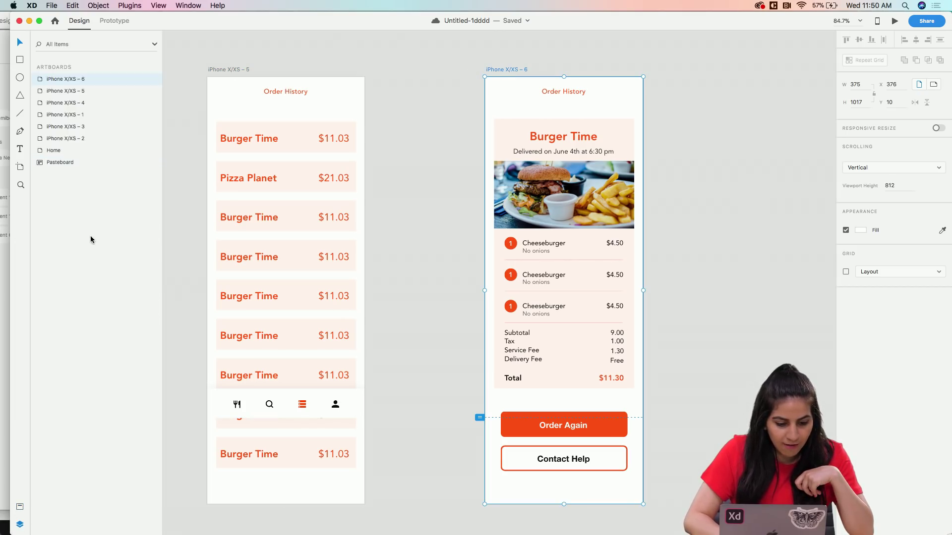
double_click(132, 79)
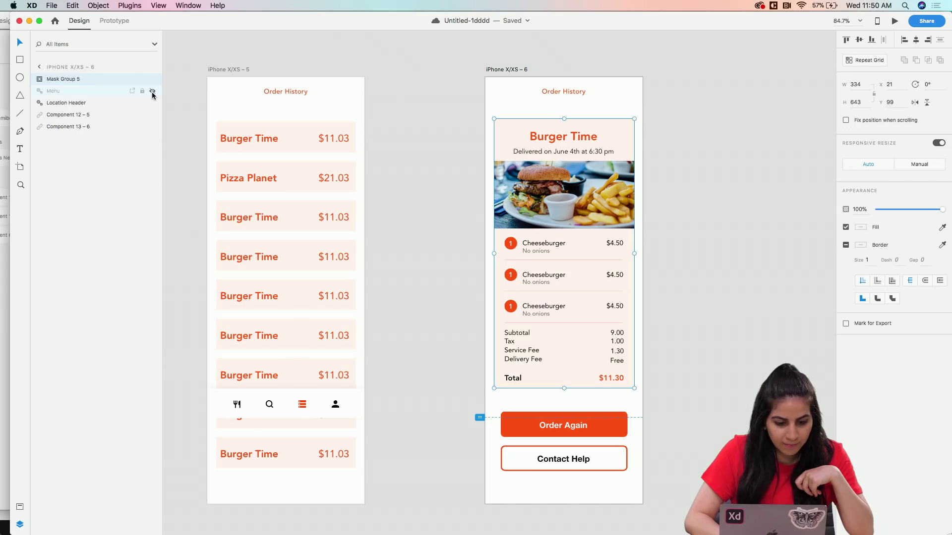
left_click(152, 91)
Link the first Burger Time row to the order details artboard with a Tap trigger, Auto-Animate, Snap easing and 0.4 s duration
left_click(117, 21)
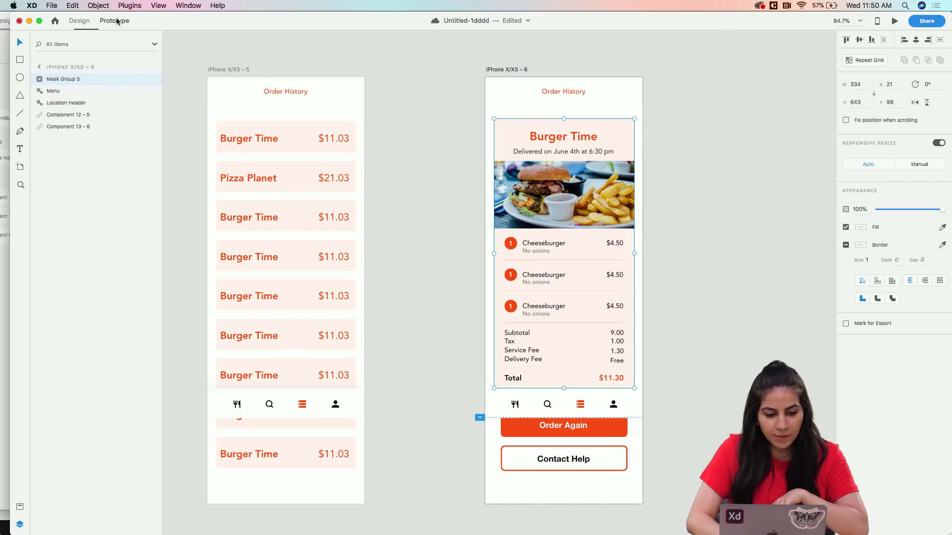
double_click(276, 145)
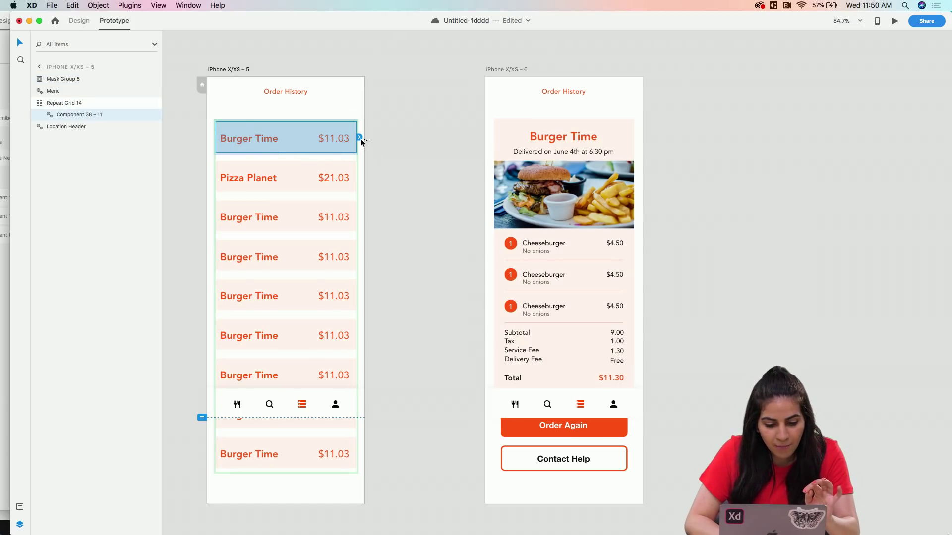
left_click_drag(360, 140, 470, 288)
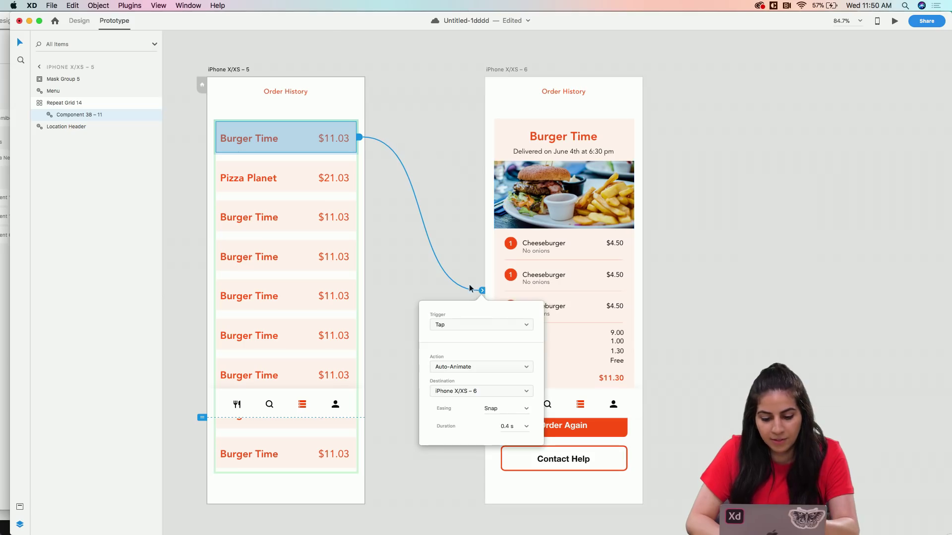
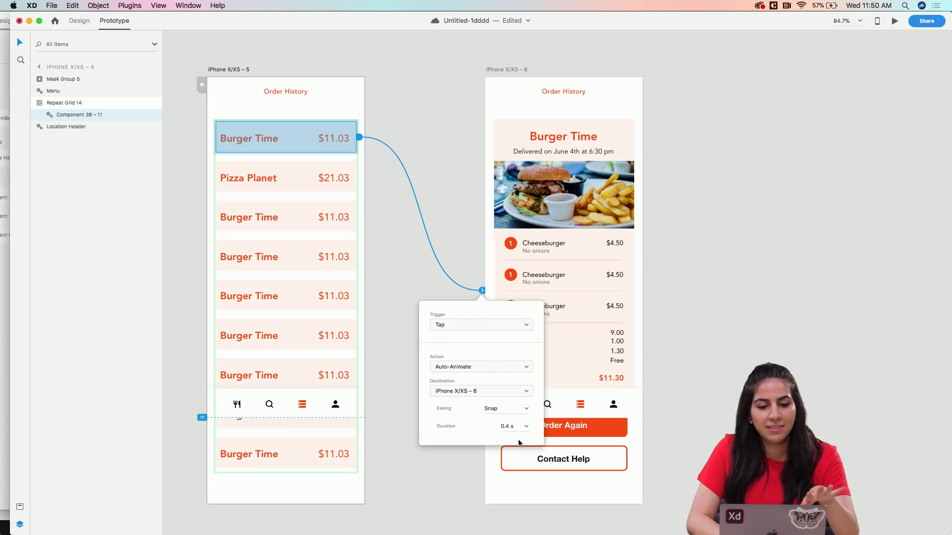
left_click(469, 204)
Link the masked order details card back to the Order History artboard with a Tap trigger, Auto-Animate, Snap easing and 0.4 s duration
left_click(573, 192)
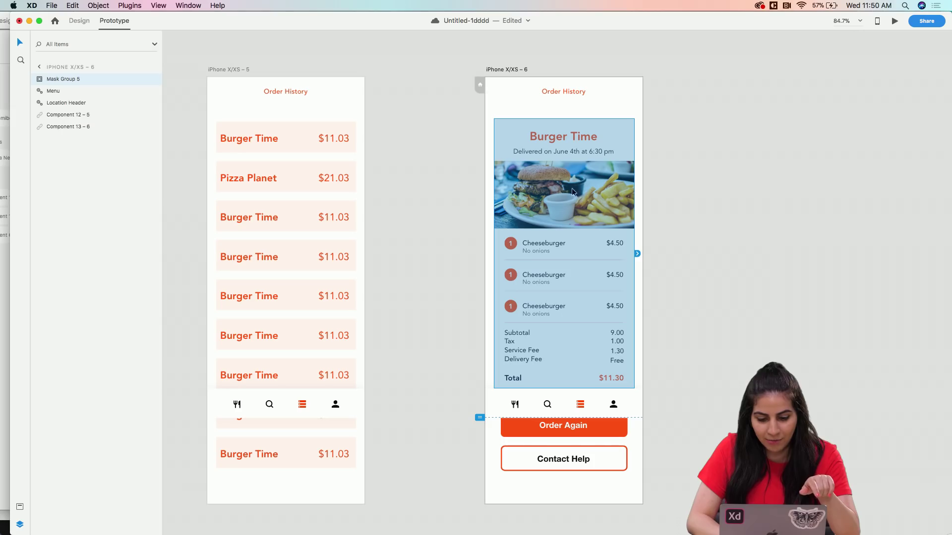
left_click_drag(638, 255, 340, 198)
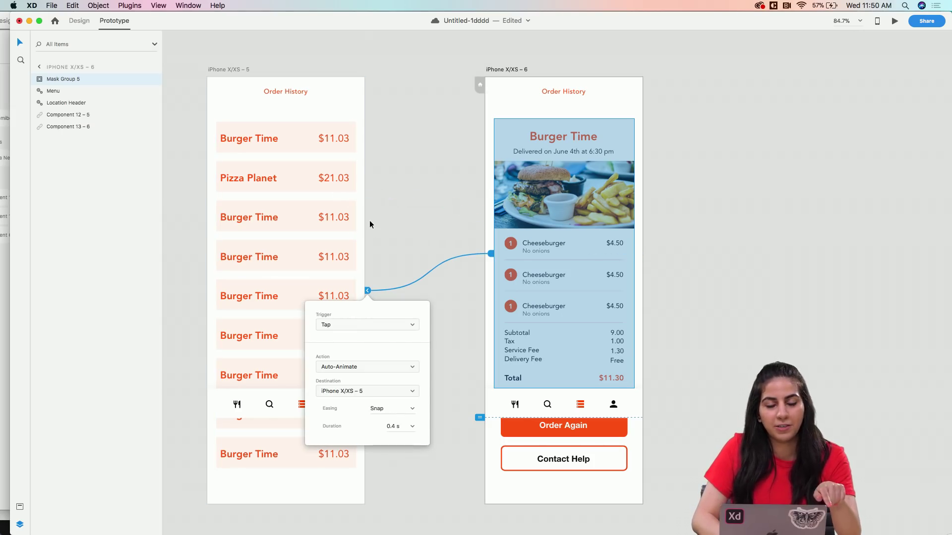
left_click(390, 189)
Preview the Order History artboard, expand and collapse the first Burger Time order several times, and scroll through its details
left_click(228, 70)
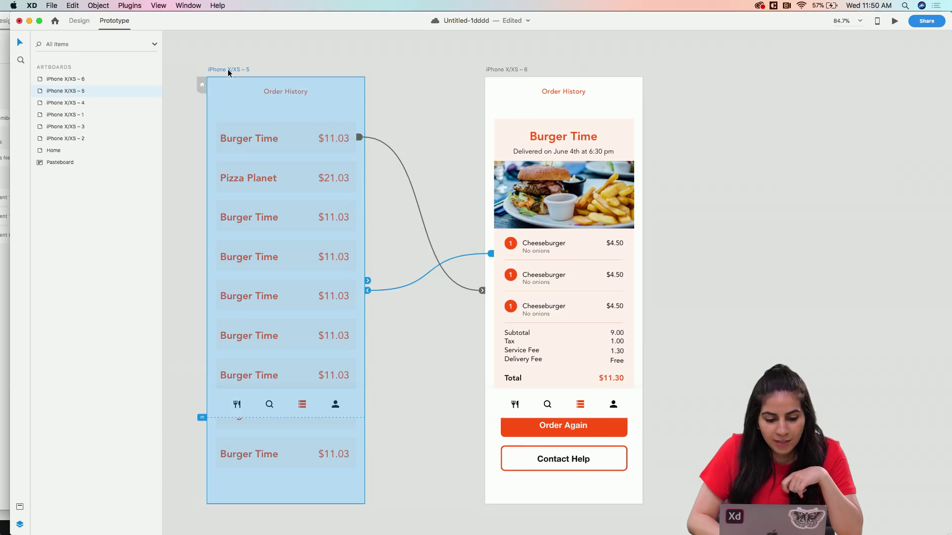
left_click(895, 22)
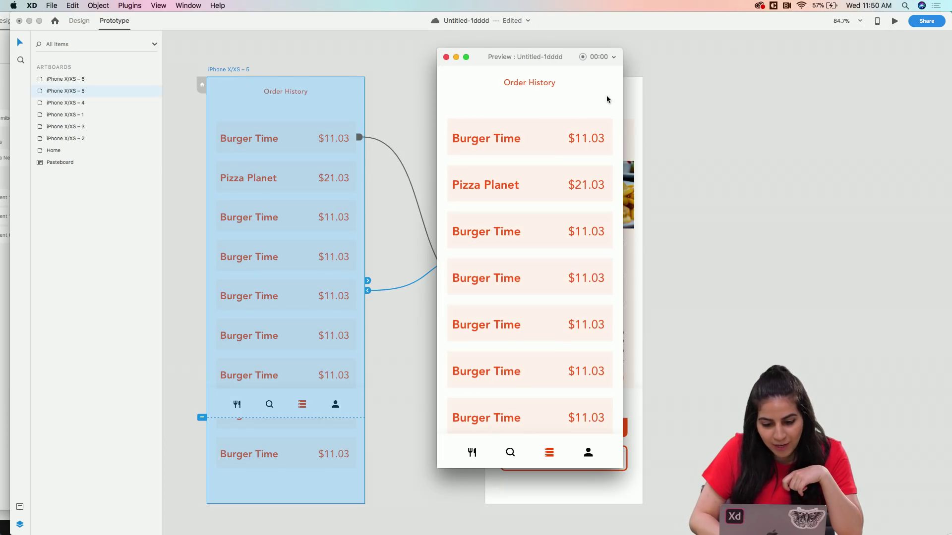
left_click(556, 143)
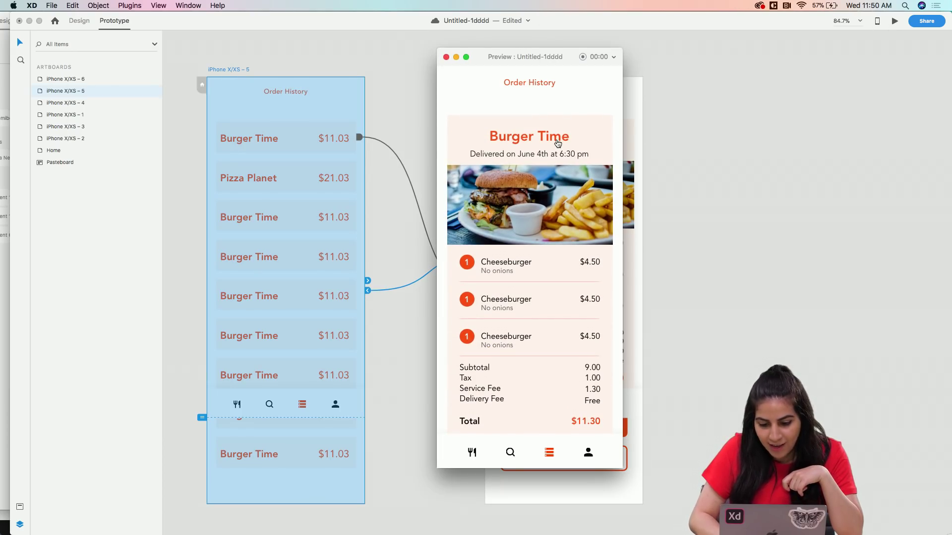
left_click(556, 143)
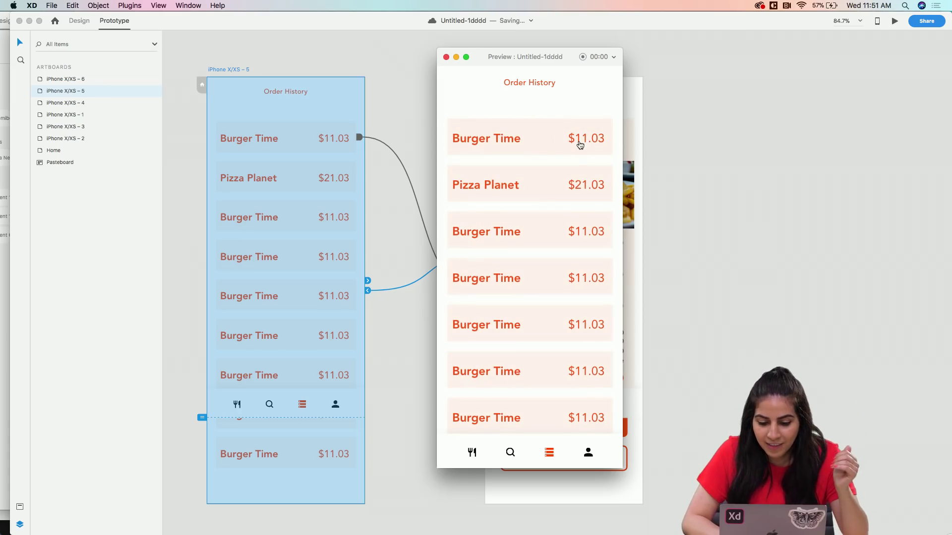
left_click(578, 141)
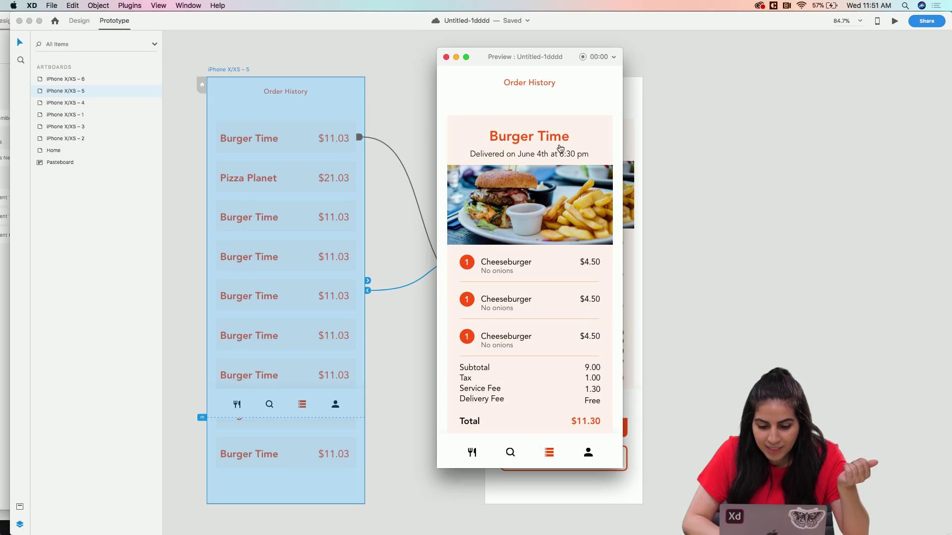
left_click(554, 147)
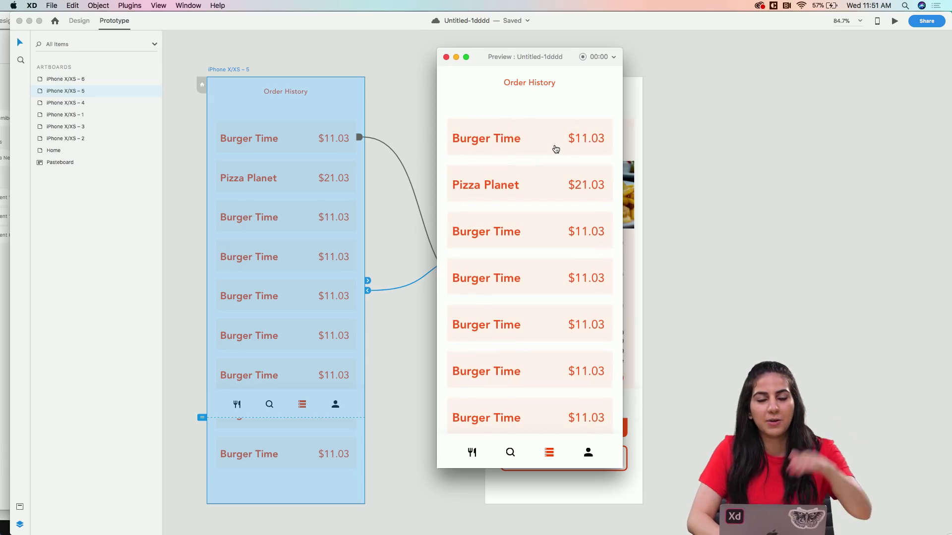
left_click(556, 149)
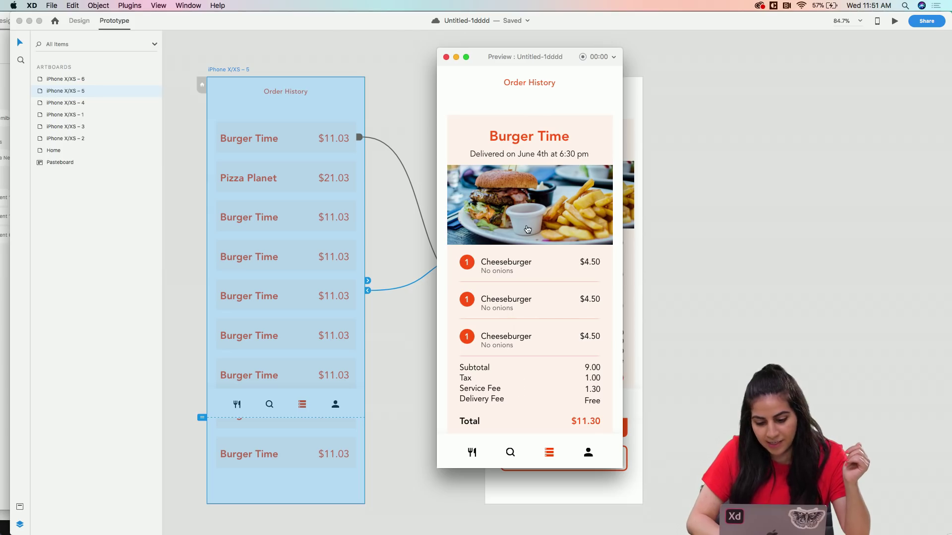
left_click(514, 127)
left_click(508, 138)
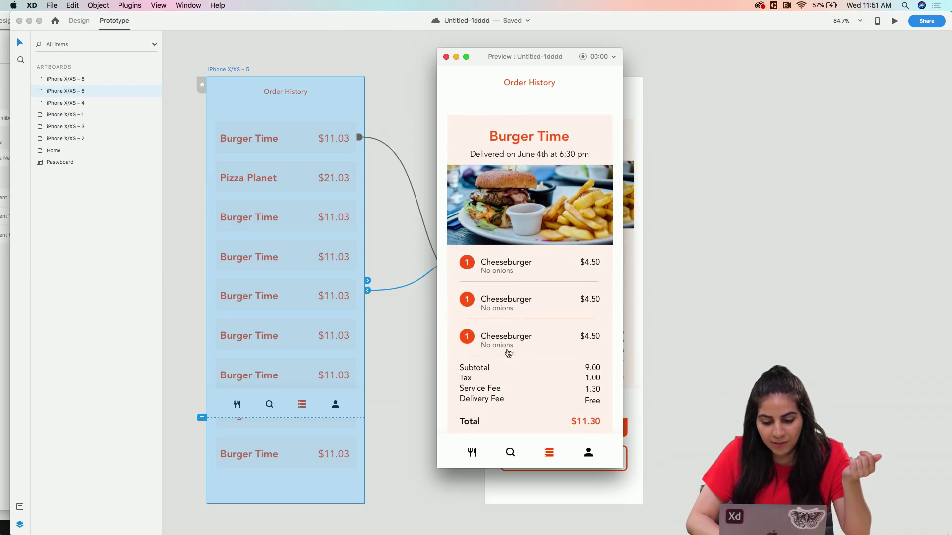
scroll(548, 345, "down", 5)
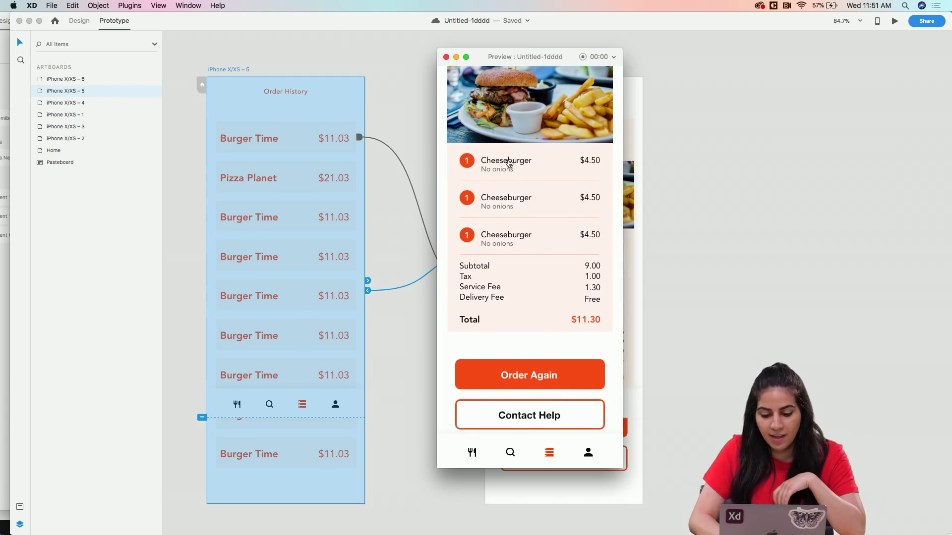
left_click(447, 58)
Link the Home menu's orders icon to the Order History artboard with a Tap trigger, Auto-Animate, Ease In easing and 0.4 s duration
scroll(389, 104, "left", 10)
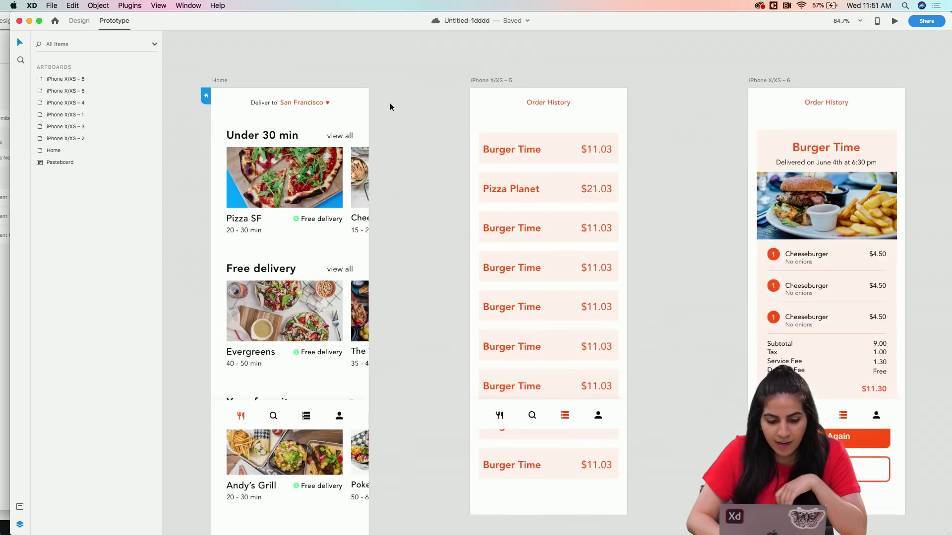
scroll(317, 328, "down", 2)
double_click(347, 338)
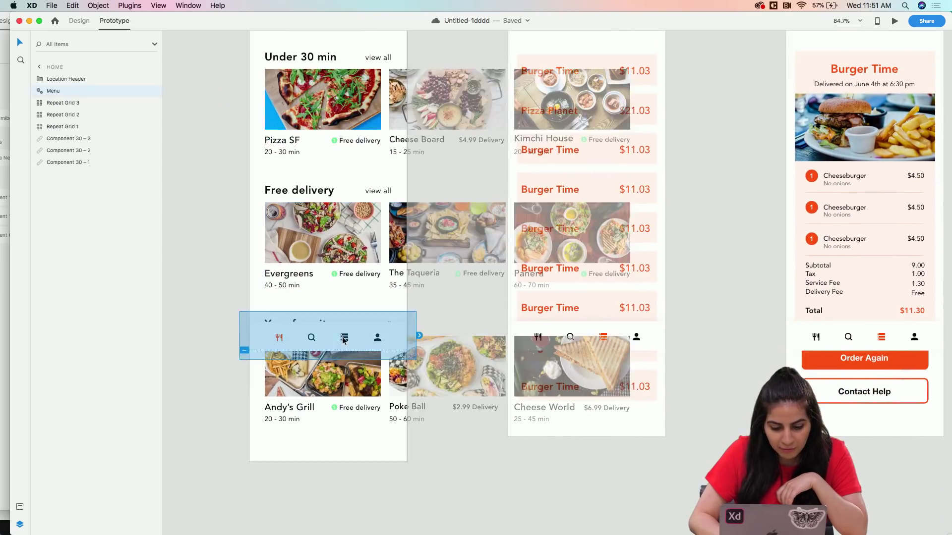
left_click_drag(351, 338, 588, 159)
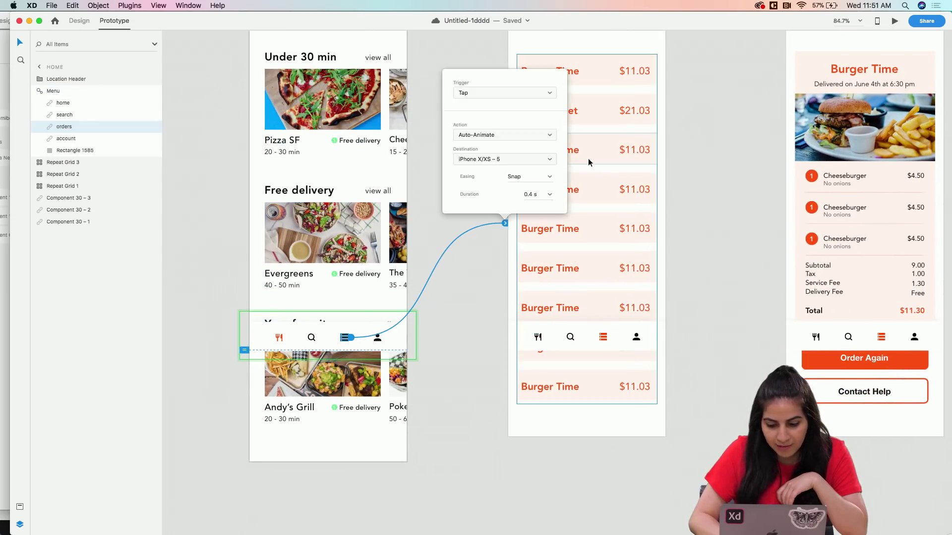
scroll(560, 173, "up", 2)
scroll(560, 173, "right", 2)
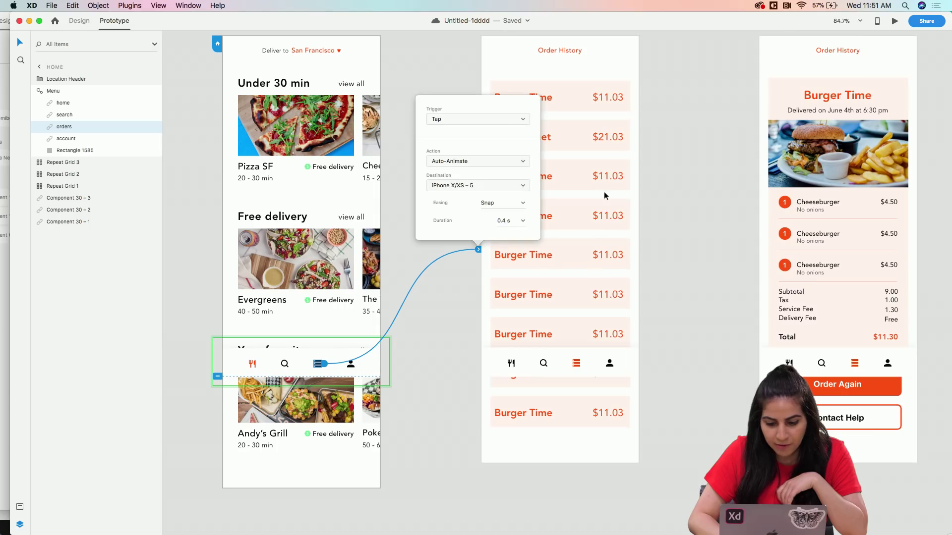
left_click(525, 204)
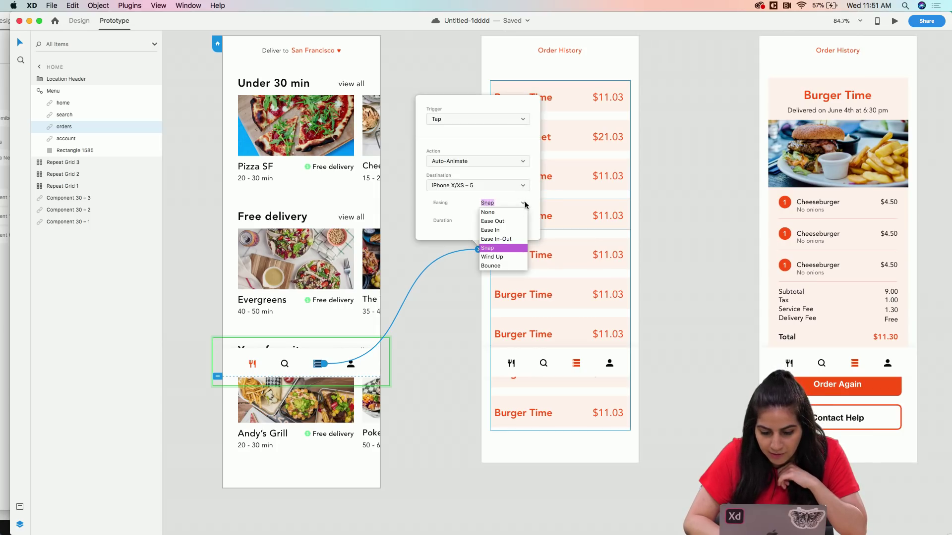
left_click(498, 231)
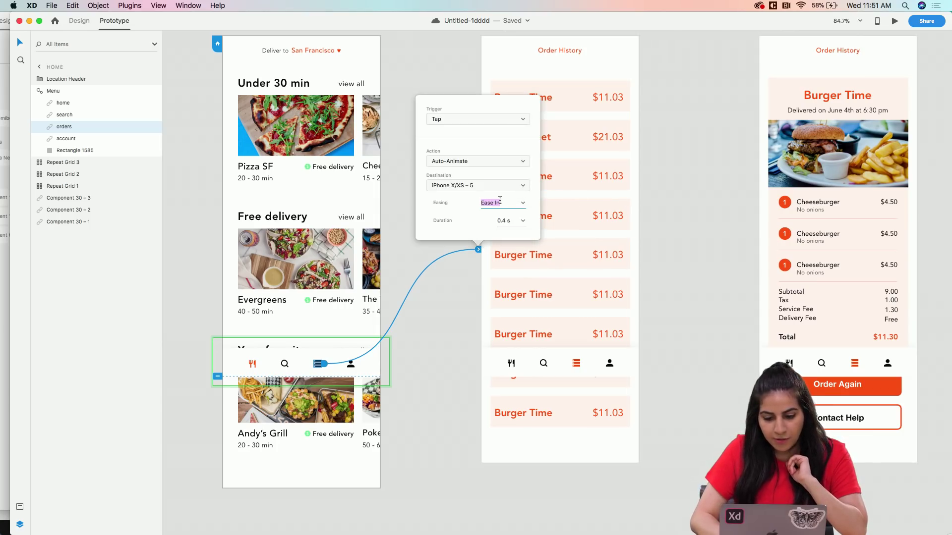
left_click(679, 229)
Preview the prototype from the Home artboard and scroll through it to check how the menu behaves
scroll(679, 229, "up", 3)
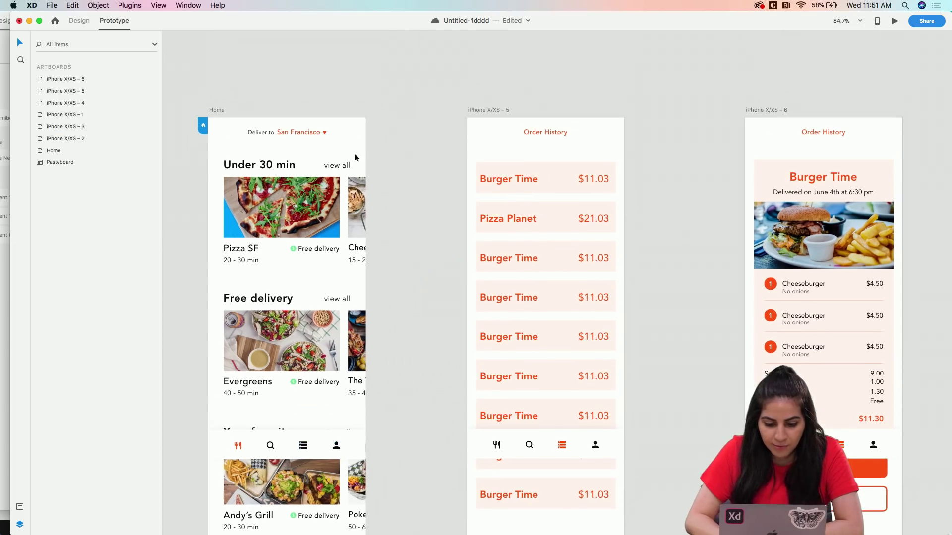
left_click(222, 112)
left_click(894, 21)
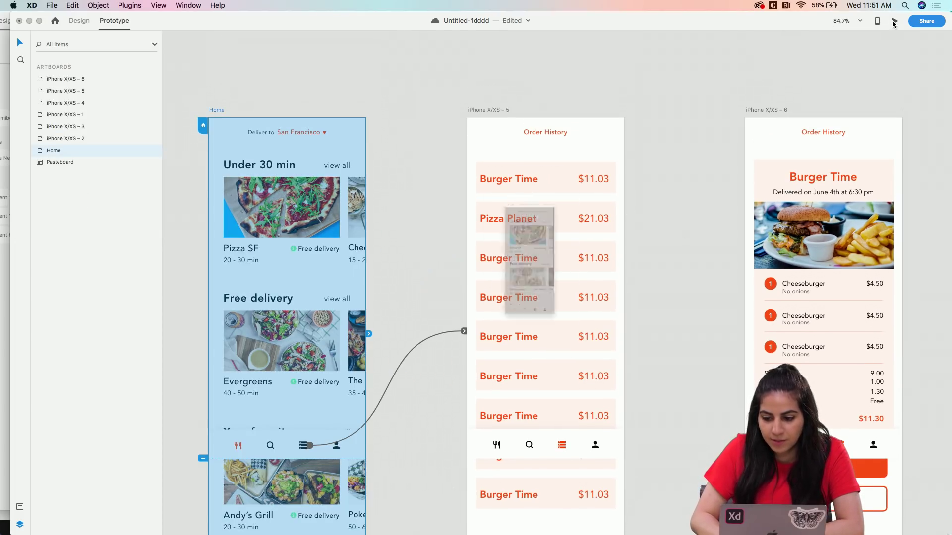
scroll(530, 387, "down", 5)
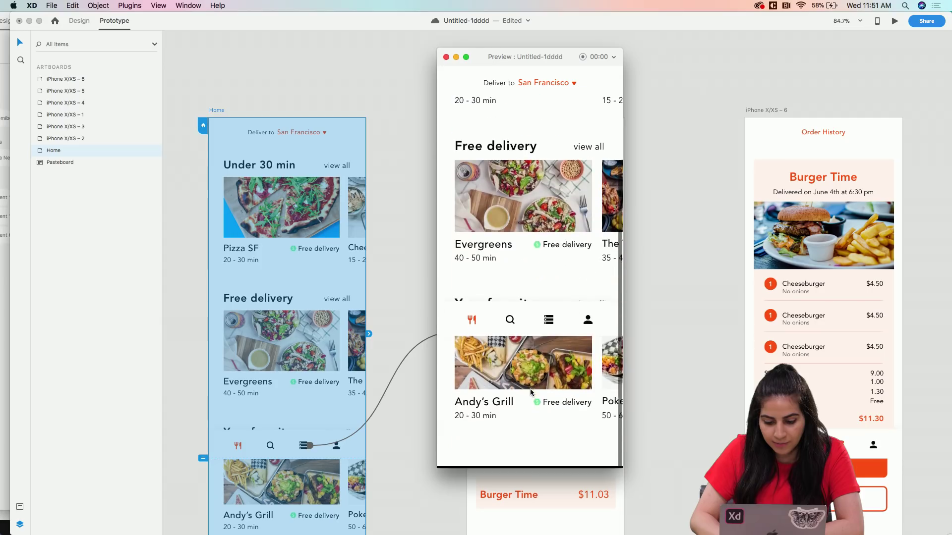
scroll(463, 94, "up", 3)
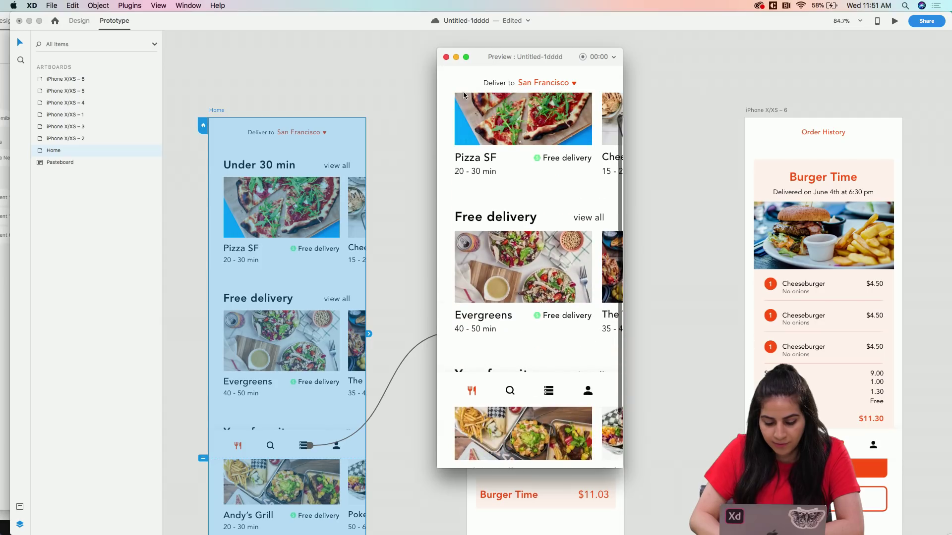
left_click(446, 57)
Fix the Home artboard's Menu in position when scrolling
left_click(330, 136)
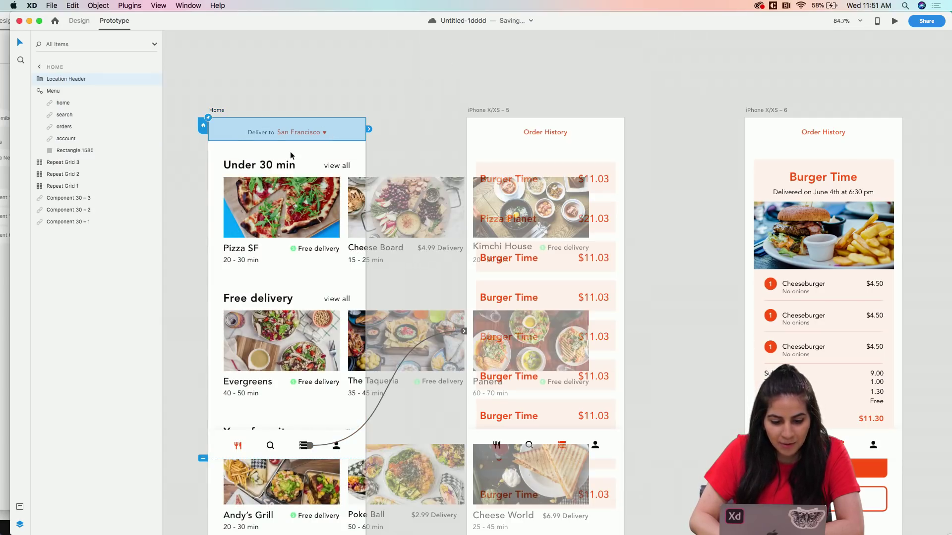
scroll(291, 164, "down", 5)
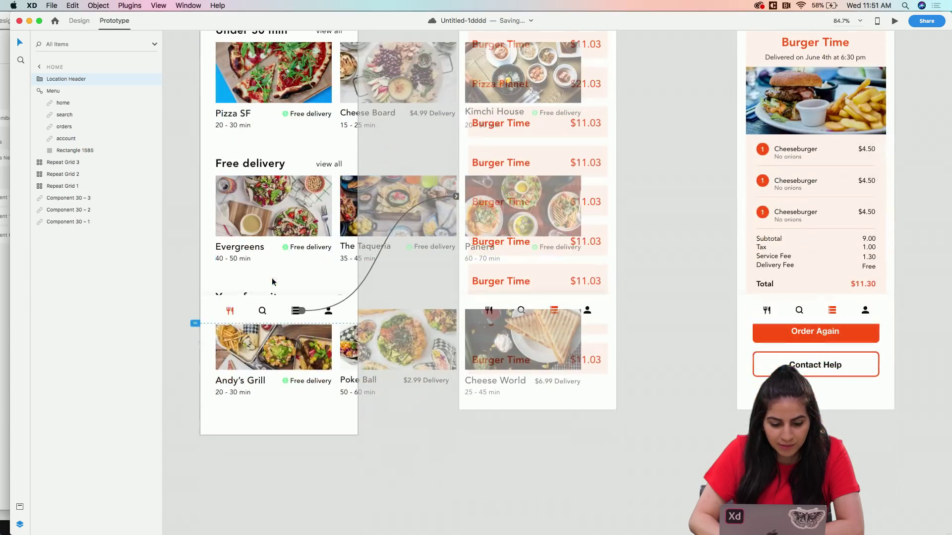
left_click(263, 312)
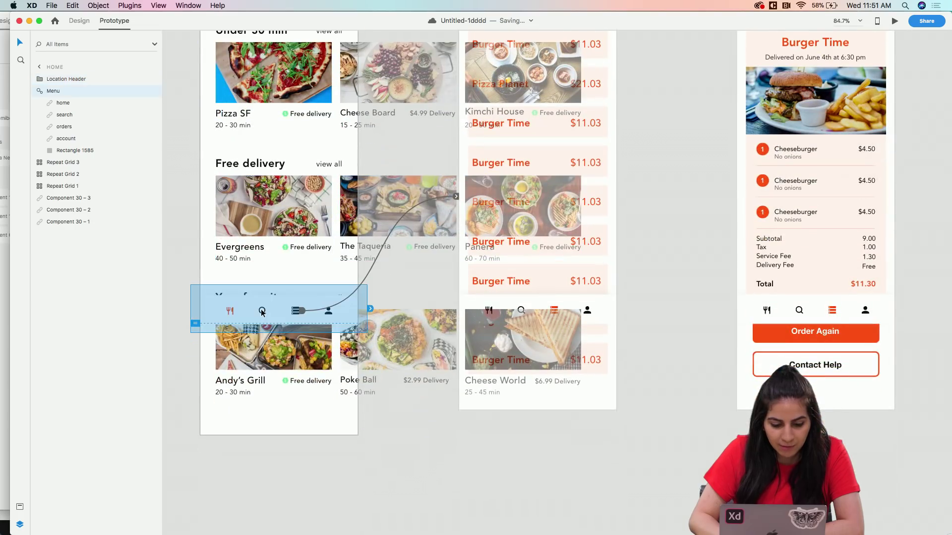
left_click(79, 21)
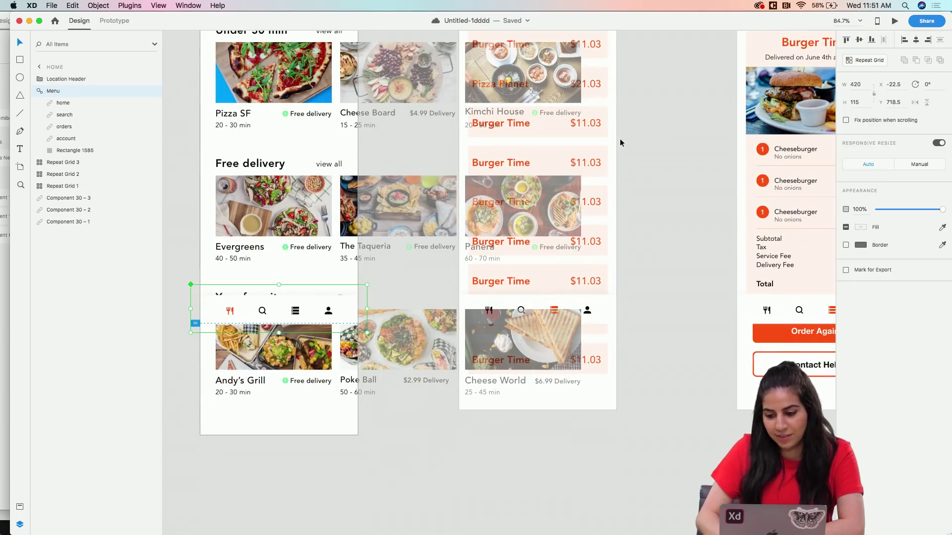
scroll(347, 164, "up", 5)
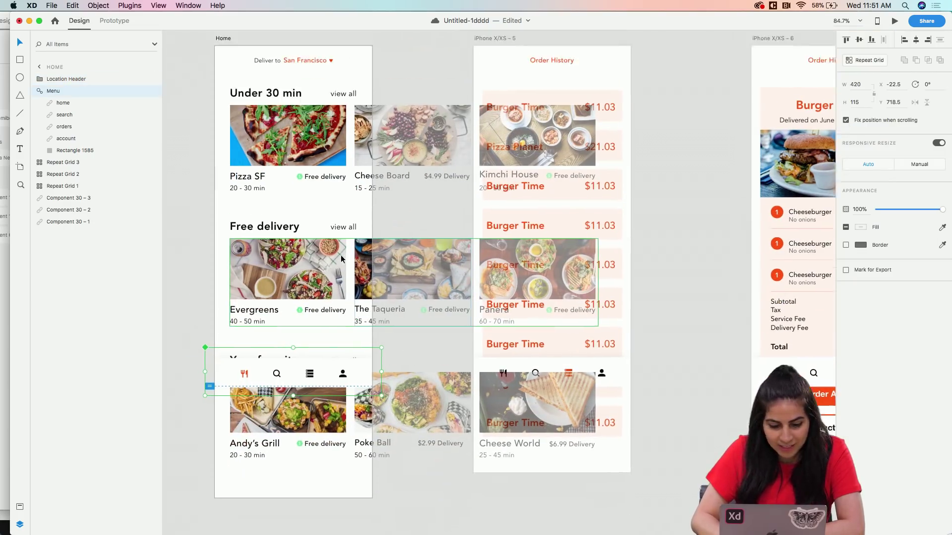
Check the Home header's scroll setting, then preview Home and scroll through the restaurant lists
left_click(349, 145)
scroll(349, 146, "down", 3)
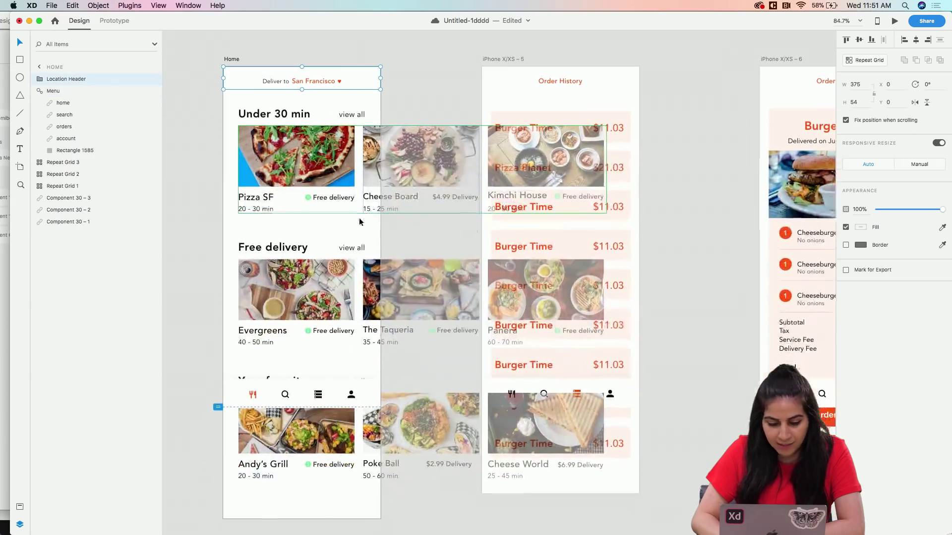
left_click(239, 48)
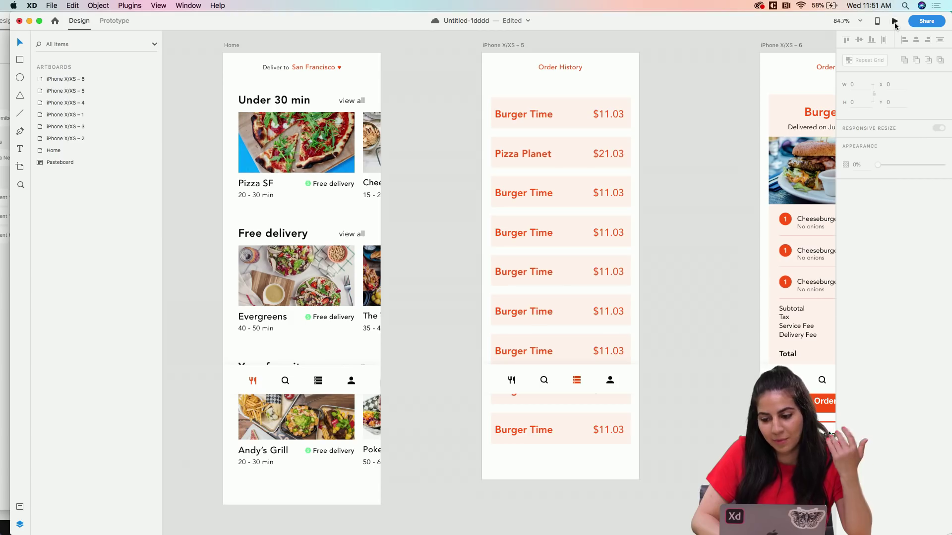
left_click(895, 22)
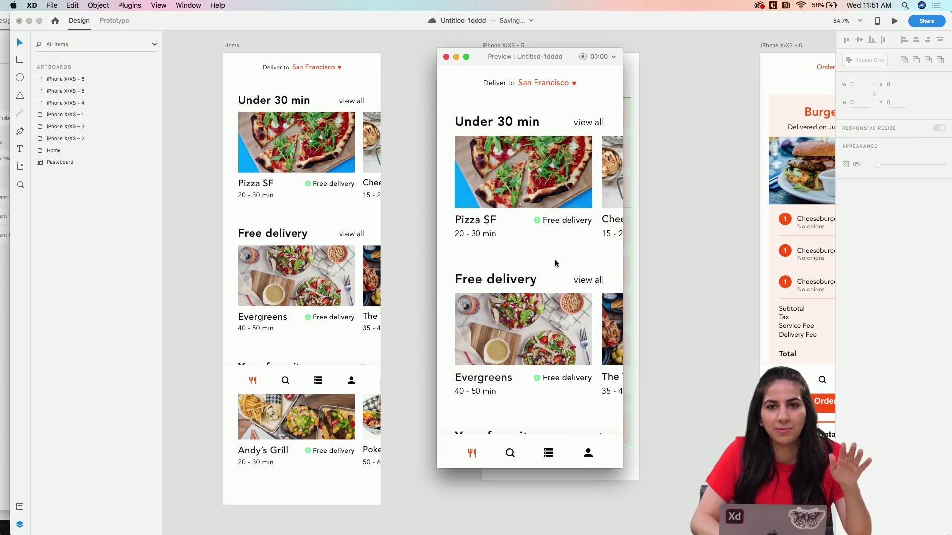
scroll(554, 260, "down", 5)
scroll(549, 276, "up", 5)
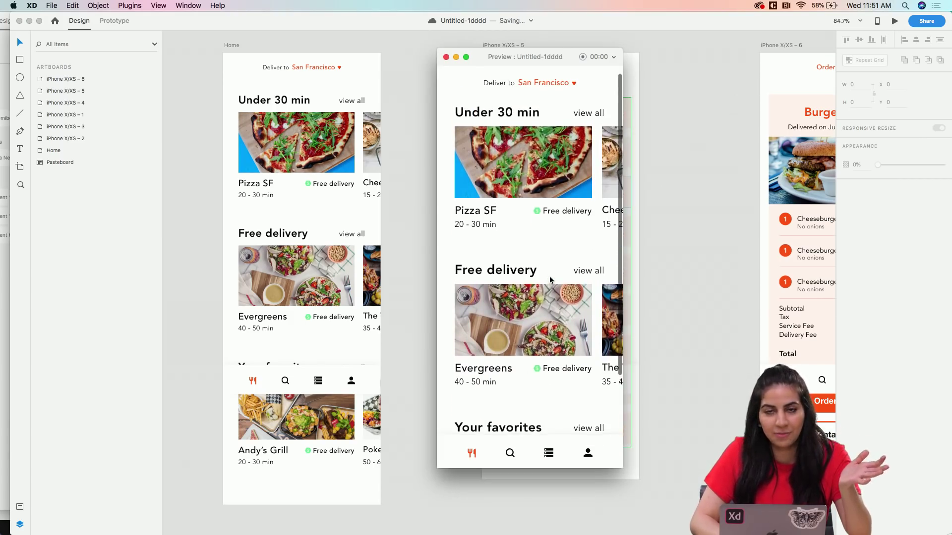
scroll(549, 277, "down", 3)
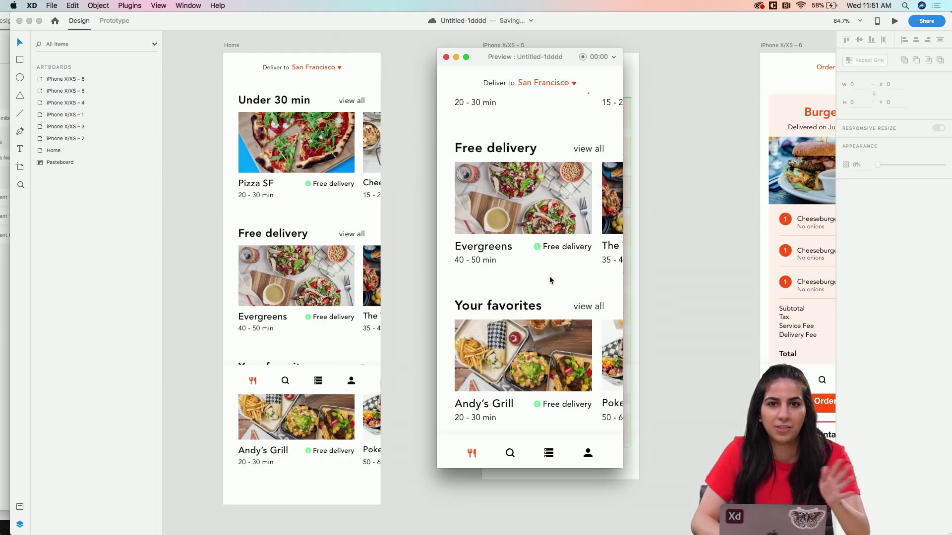
scroll(549, 277, "up", 2)
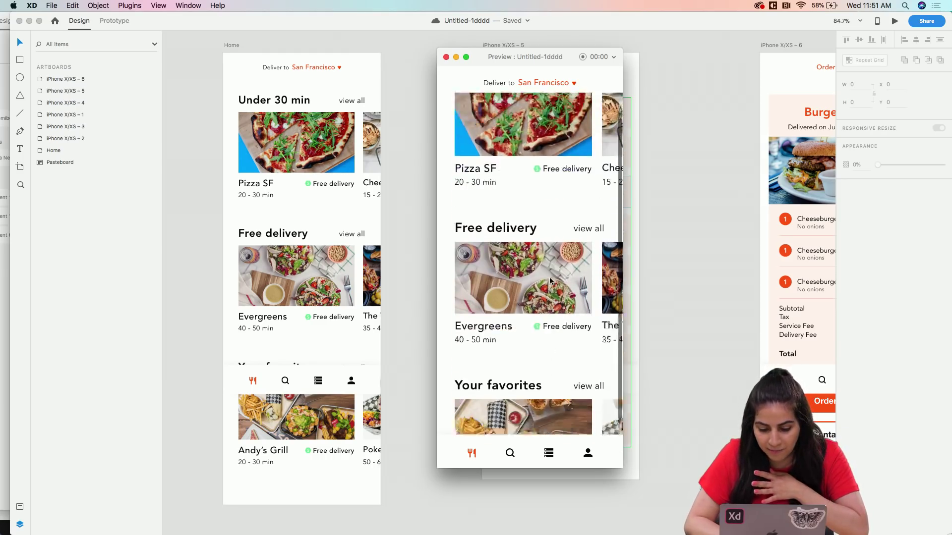
scroll(549, 278, "down", 3)
Open Order History from the preview's orders icon, scroll through the order list and close the preview
left_click(549, 453)
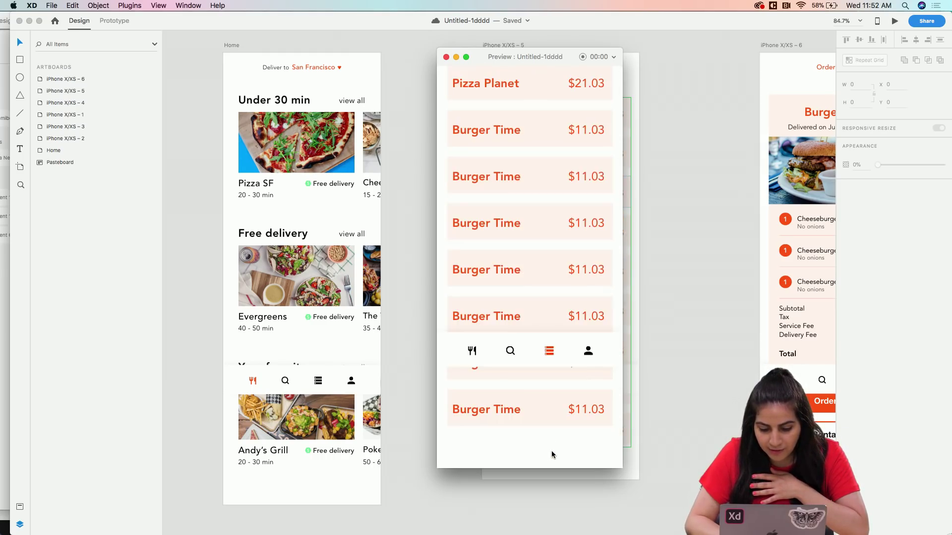
scroll(542, 355, "up", 4)
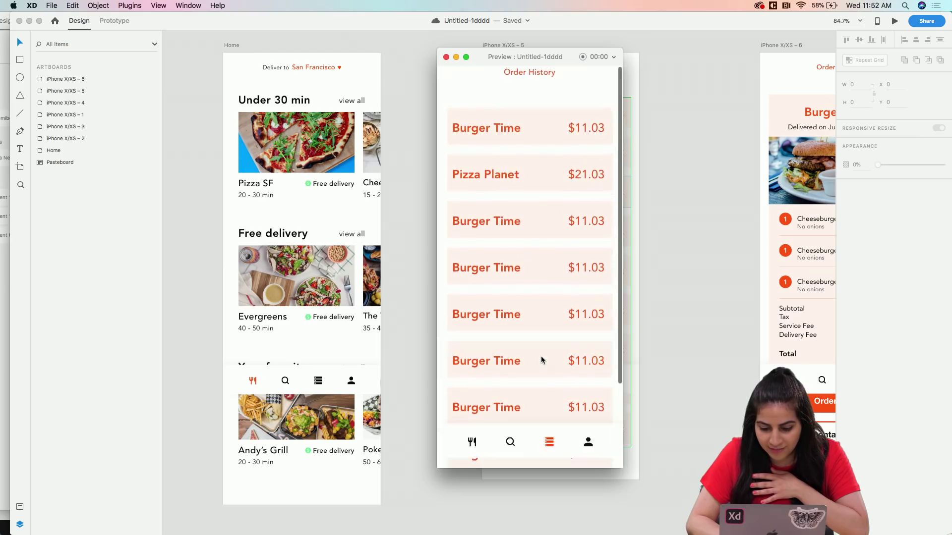
scroll(483, 137, "down", 3)
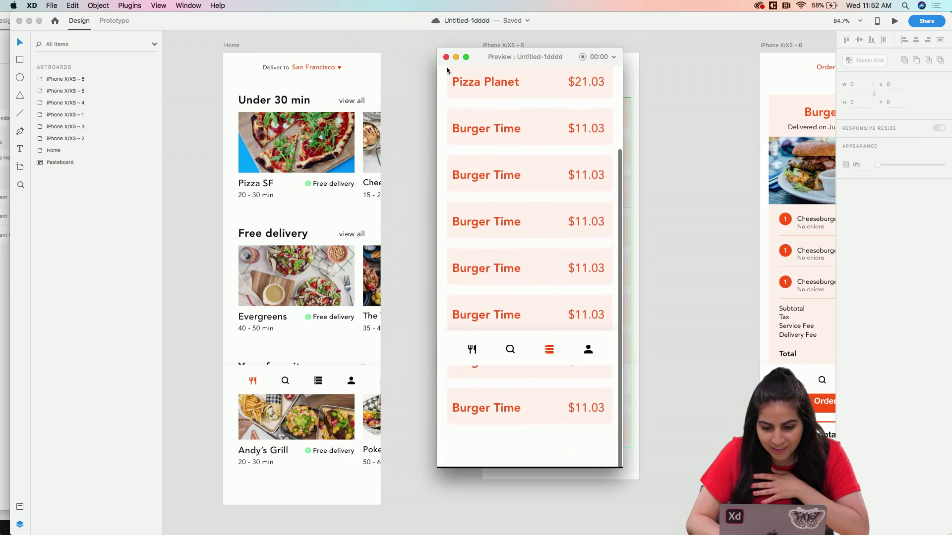
left_click(445, 57)
Review the interaction settings of the link from the Home menu's orders icon to the Order History artboard
left_click(355, 172)
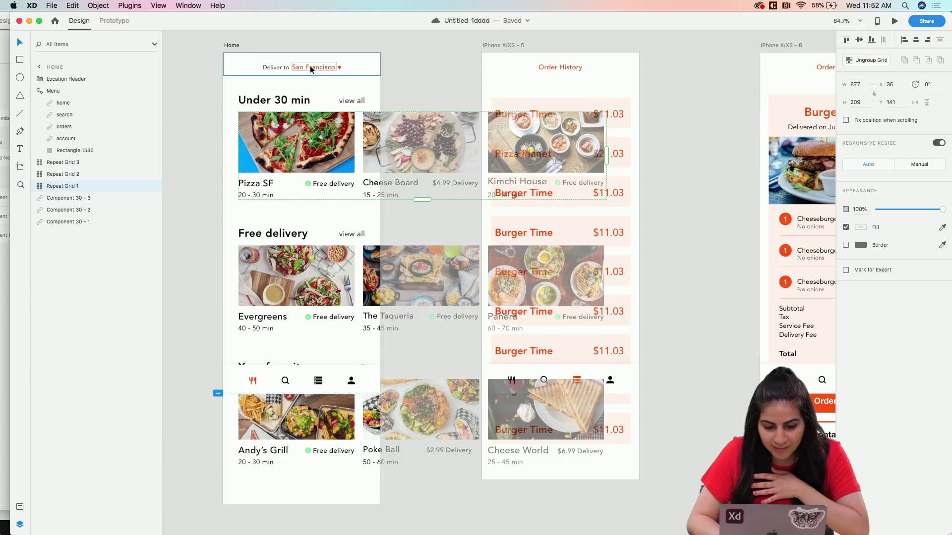
left_click(239, 51)
left_click(115, 21)
left_click(279, 137)
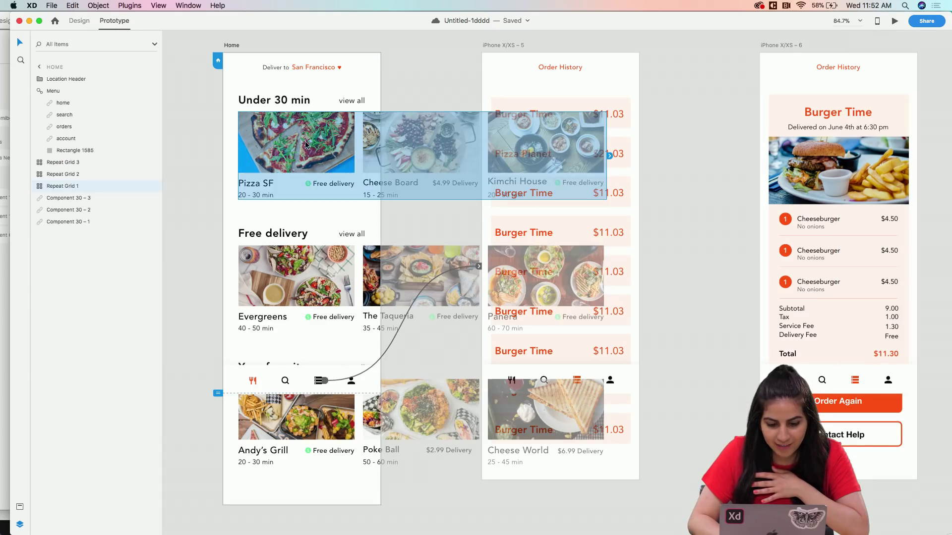
left_click(318, 380)
left_click_drag(324, 381, 480, 274)
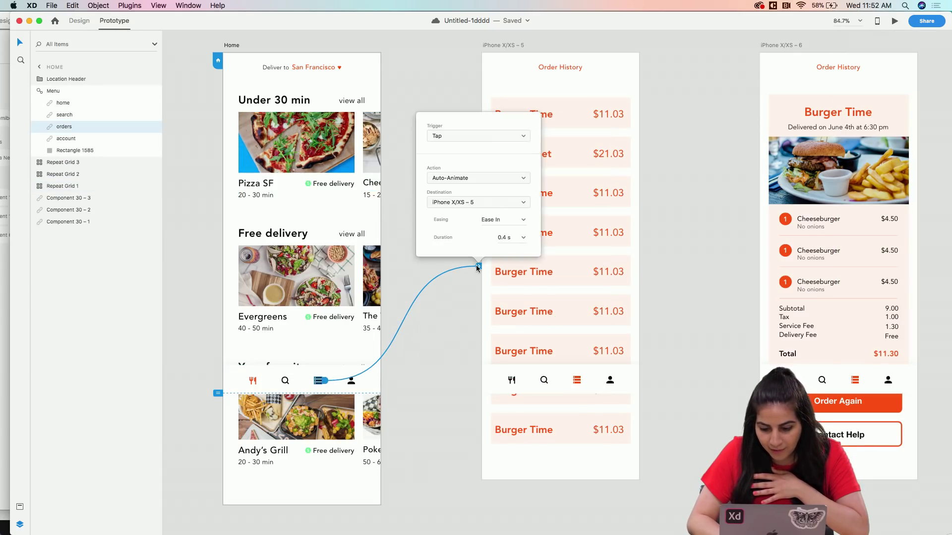
left_click(418, 78)
Fix the Order History artboard's Location Header and Menu in position when scrolling
left_click(79, 21)
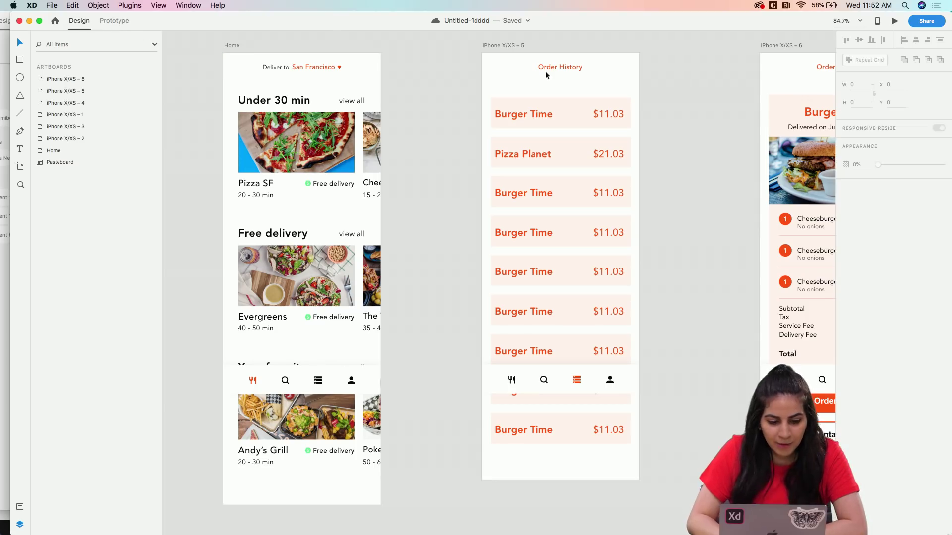
left_click(582, 70)
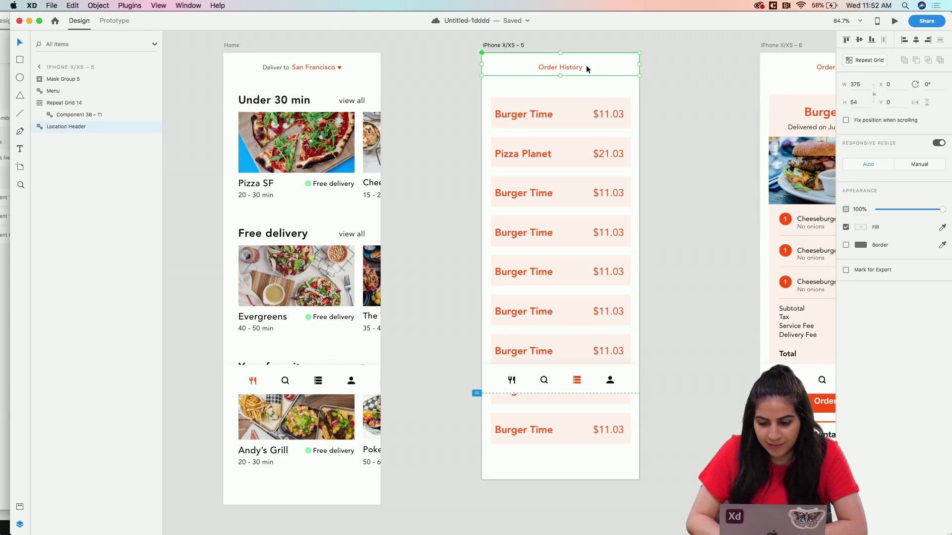
left_click(846, 120)
left_click(569, 391)
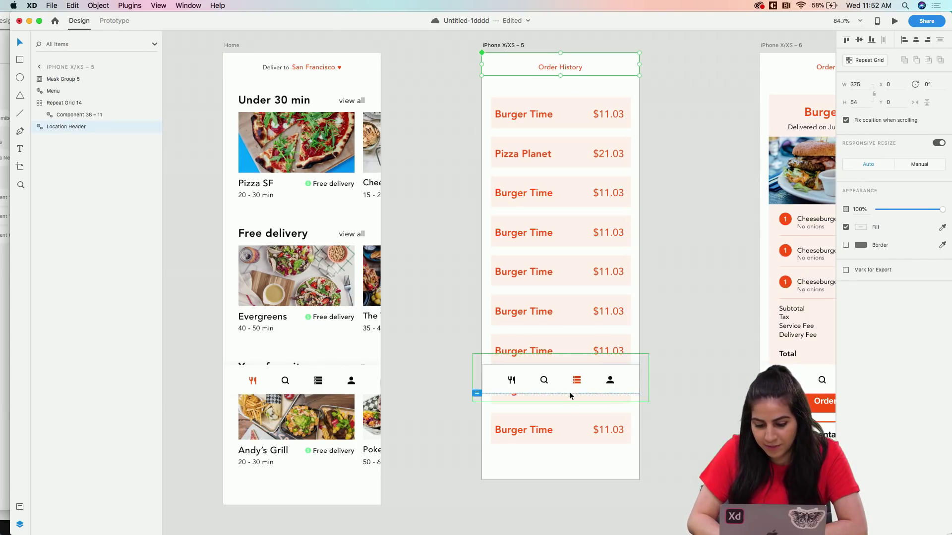
left_click(846, 120)
Preview from Home, go to Order History through the menu, scroll the list and expand the first Burger Time order
scroll(627, 153, "right", 5)
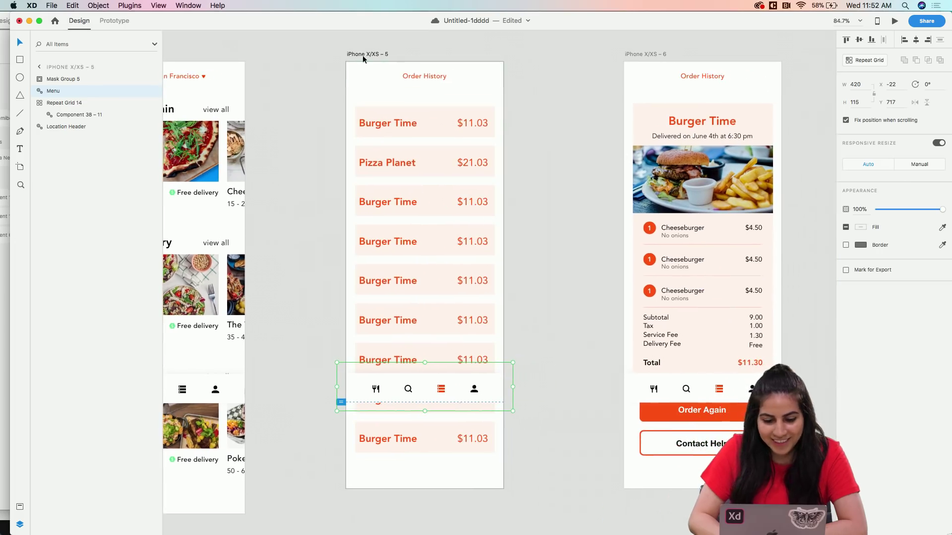
left_click(208, 72)
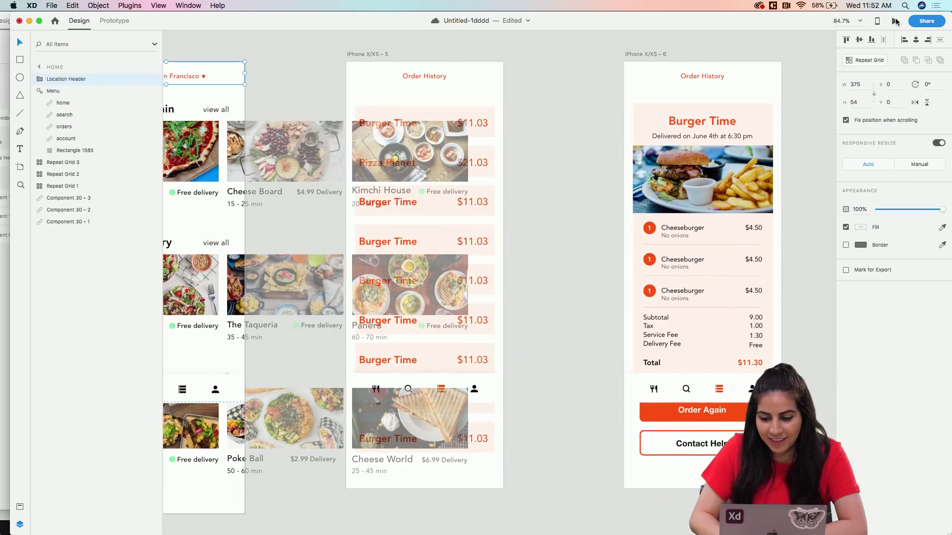
left_click(895, 22)
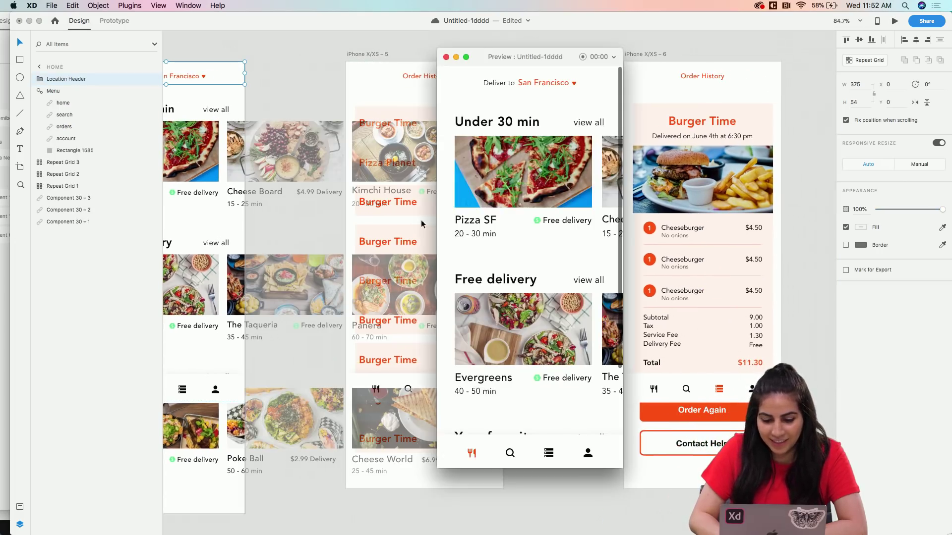
left_click(547, 455)
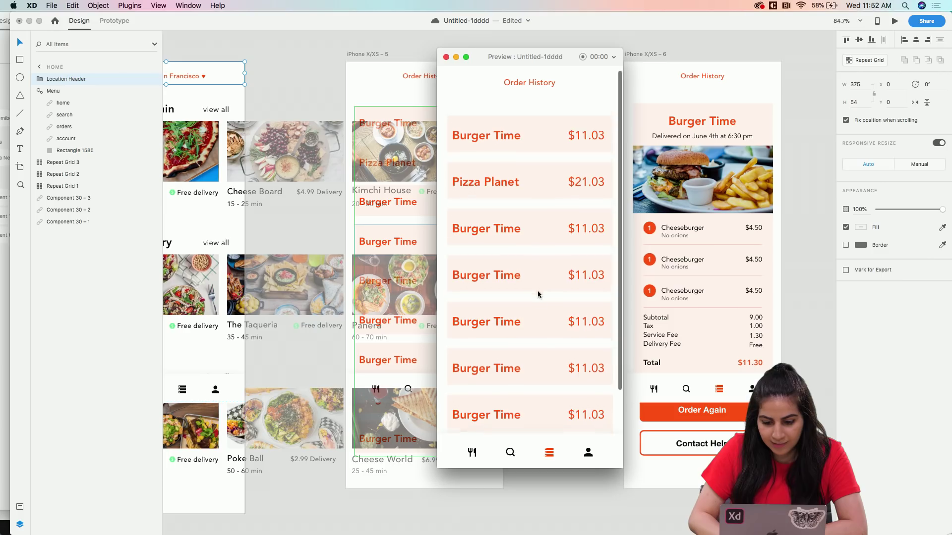
scroll(538, 290, "down", 3)
scroll(536, 289, "up", 3)
left_click(546, 137)
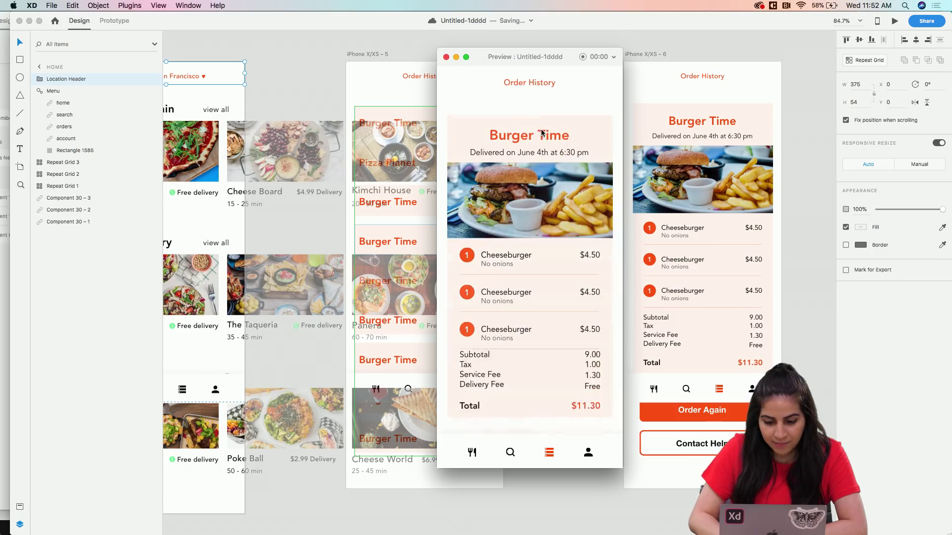
Scroll the expanded Burger Time order in the preview and collapse it back to the Order History list
scroll(533, 266, "down", 5)
scroll(525, 158, "up", 5)
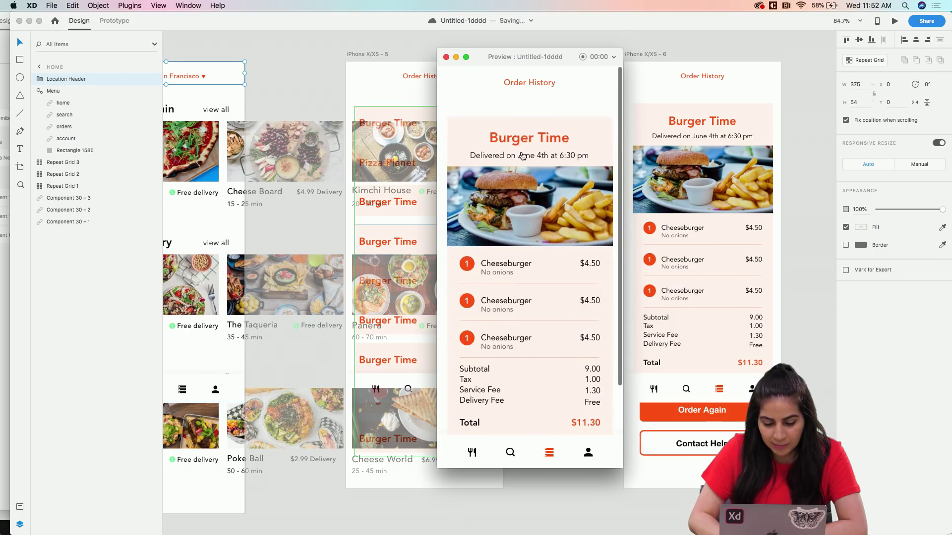
left_click(530, 143)
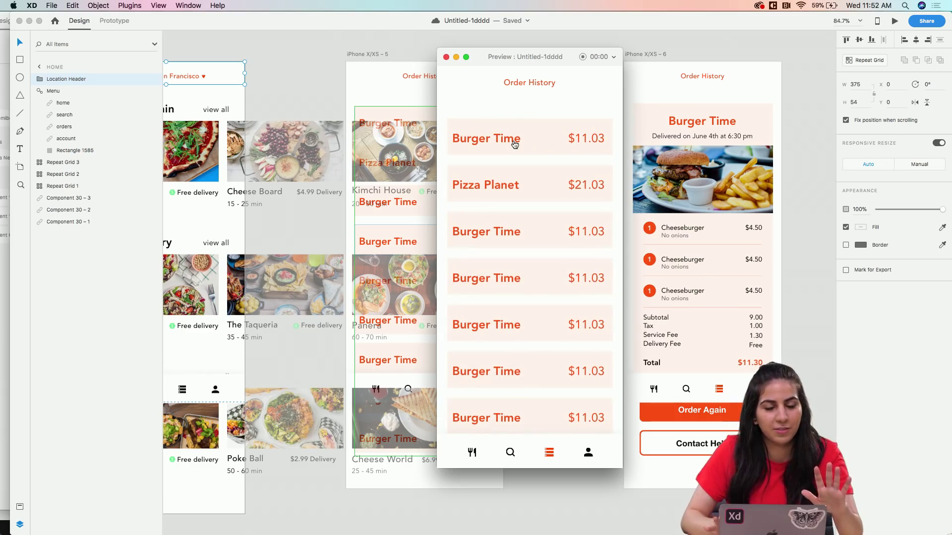
left_click(514, 144)
left_click(506, 137)
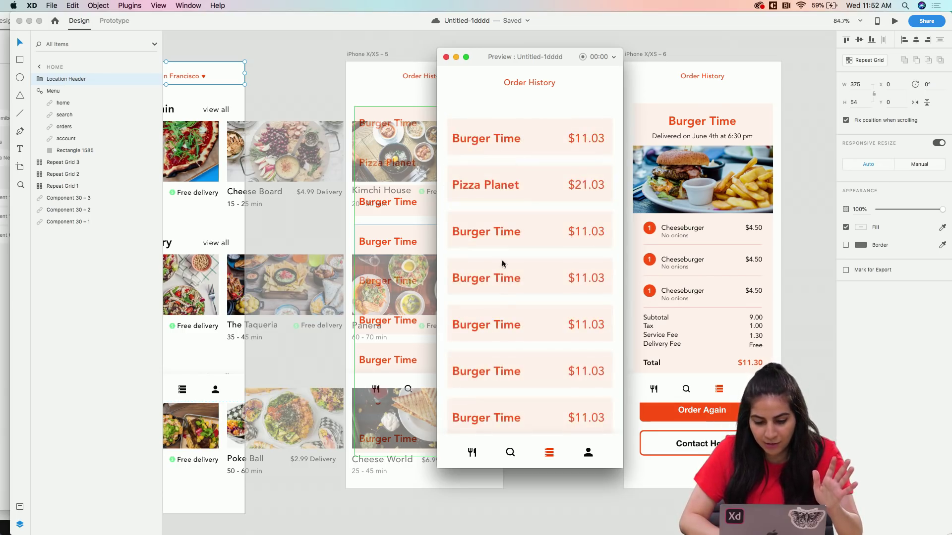
Scroll down through the Order History list in the preview and return to its first order
scroll(514, 313, "down", 1)
scroll(512, 313, "up", 3)
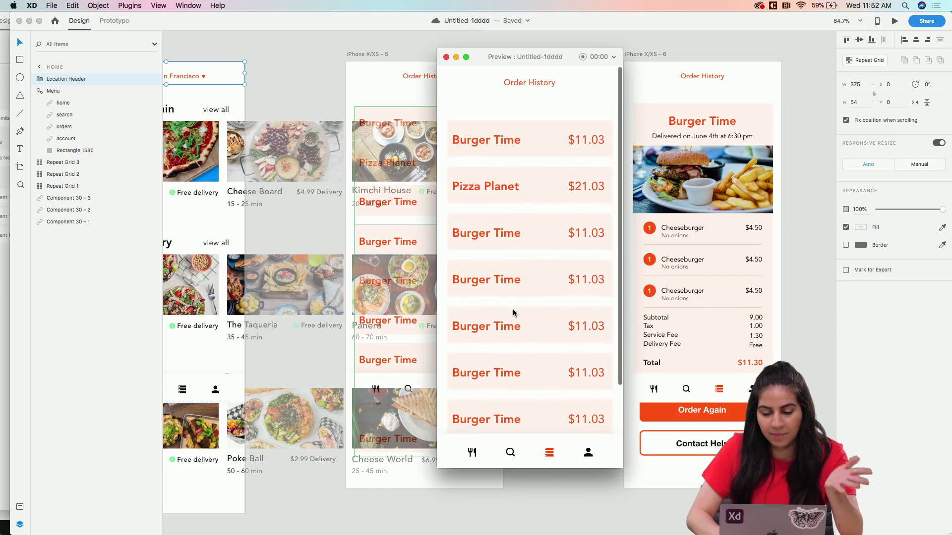
scroll(512, 312, "down", 3)
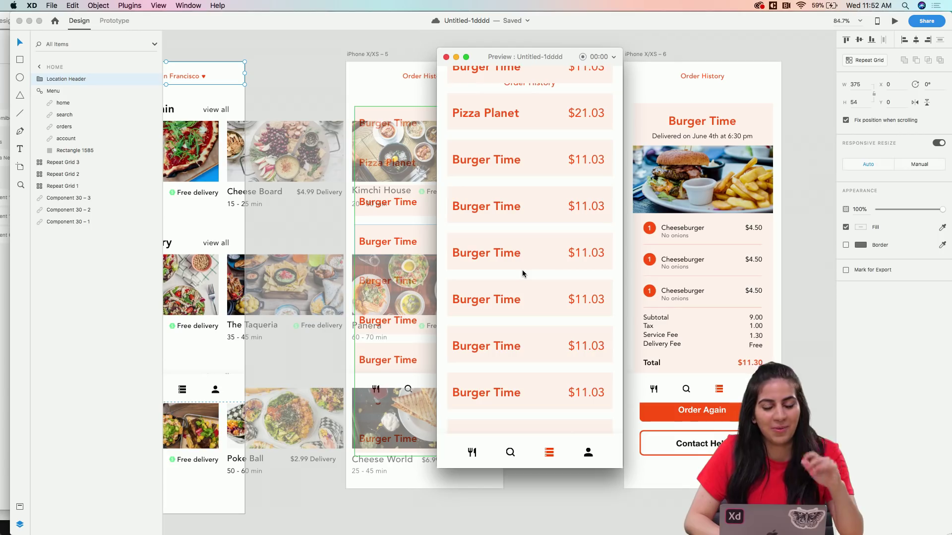
scroll(522, 269, "up", 3)
Replay the first Burger Time order's expand and collapse animation several times, leaving the order expanded
left_click(501, 142)
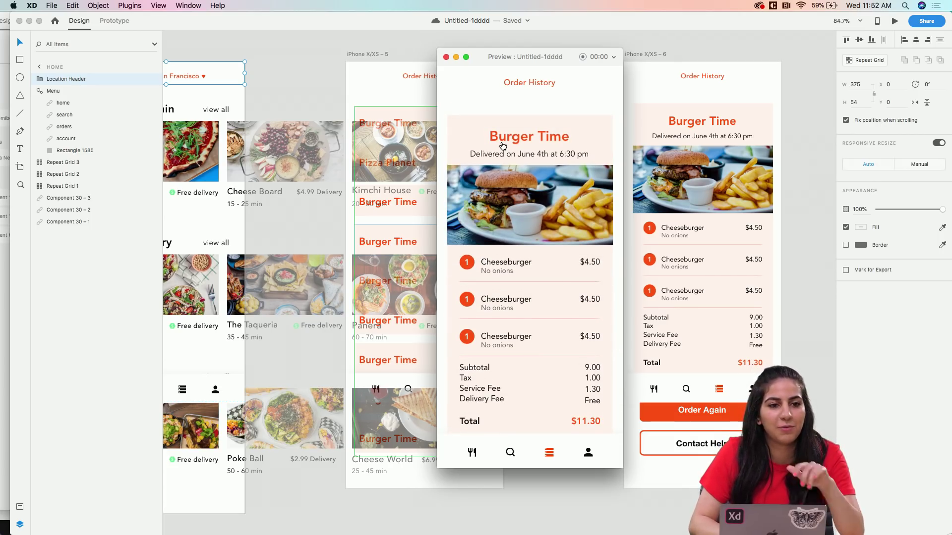
left_click(527, 133)
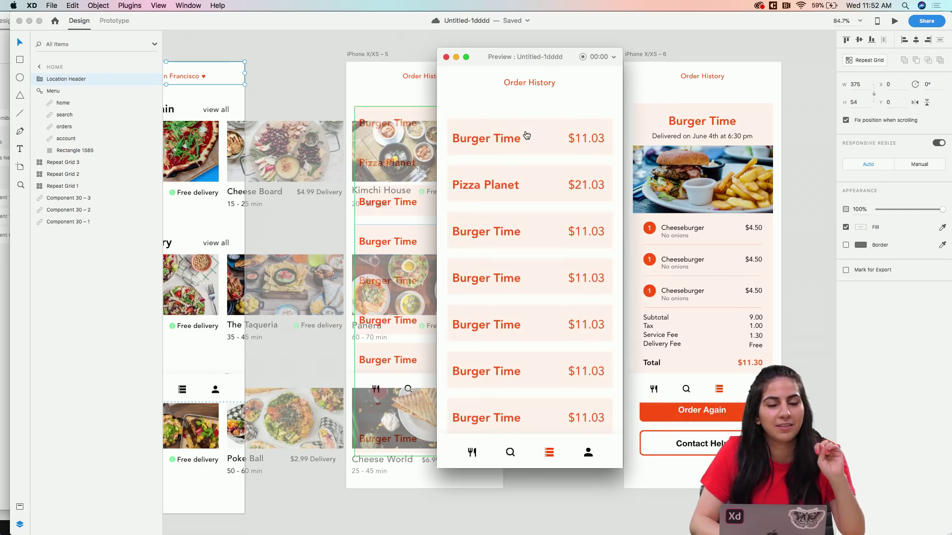
left_click(526, 135)
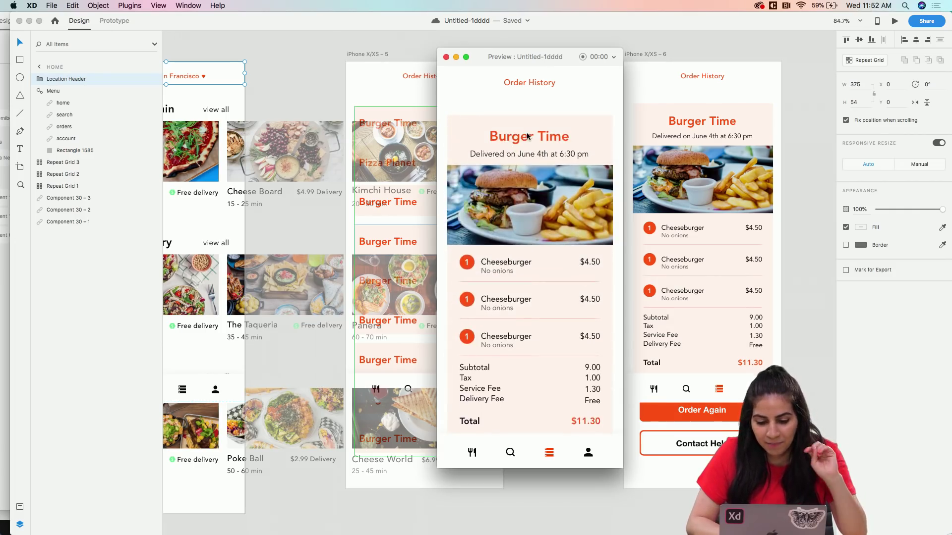
left_click(527, 136)
left_click(528, 137)
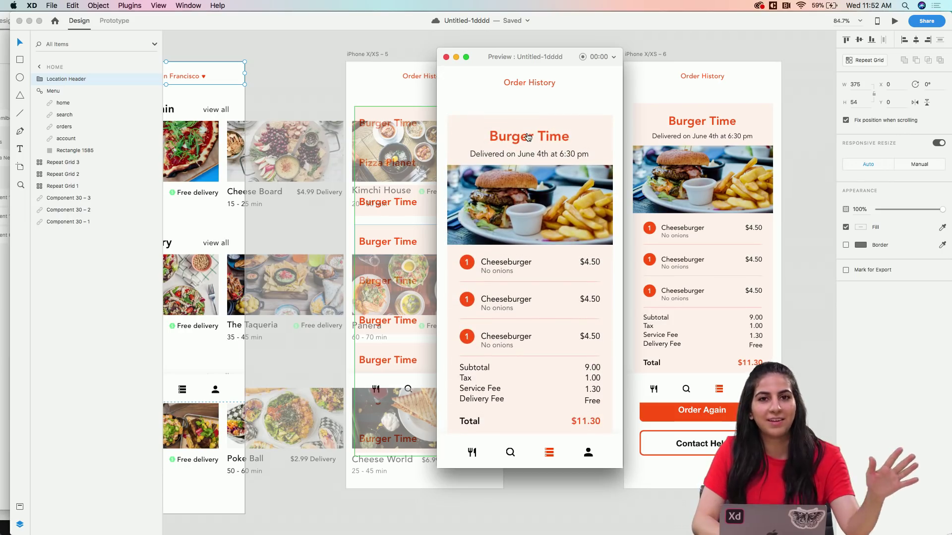
left_click(529, 137)
left_click(528, 137)
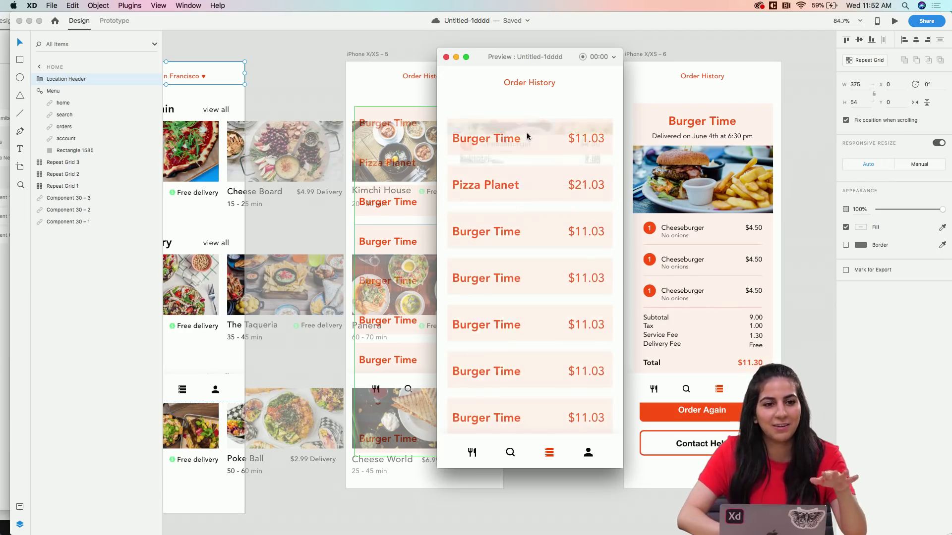
left_click(528, 137)
left_click(528, 137)
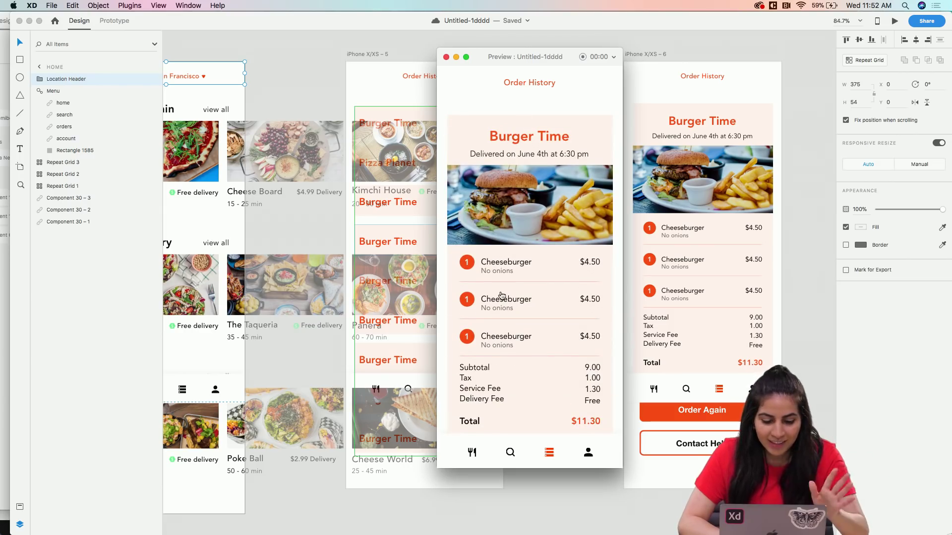
Check the previewed order down to Order Again and Contact Help, close the preview and clear the artboard selection
scroll(502, 206, "down", 5)
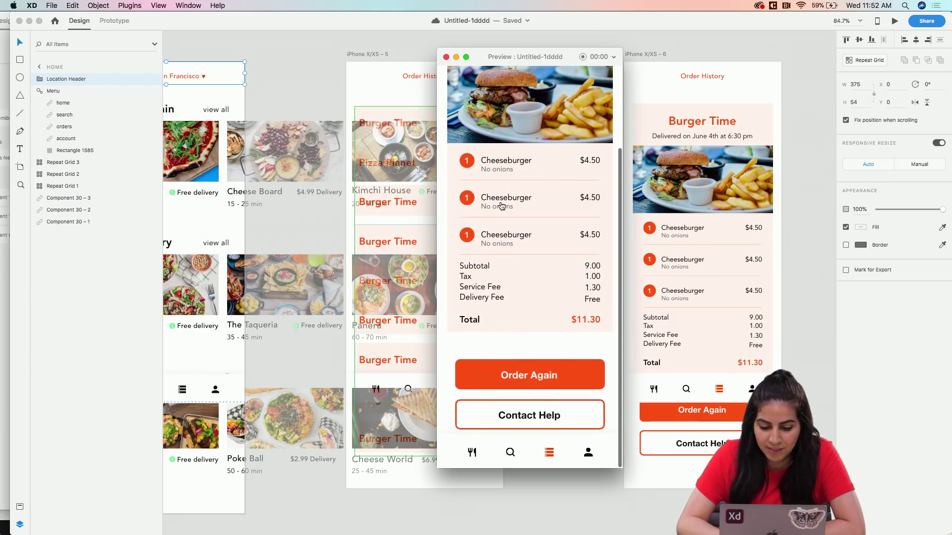
left_click(445, 58)
left_click(540, 142)
scroll(540, 141, "right", 3)
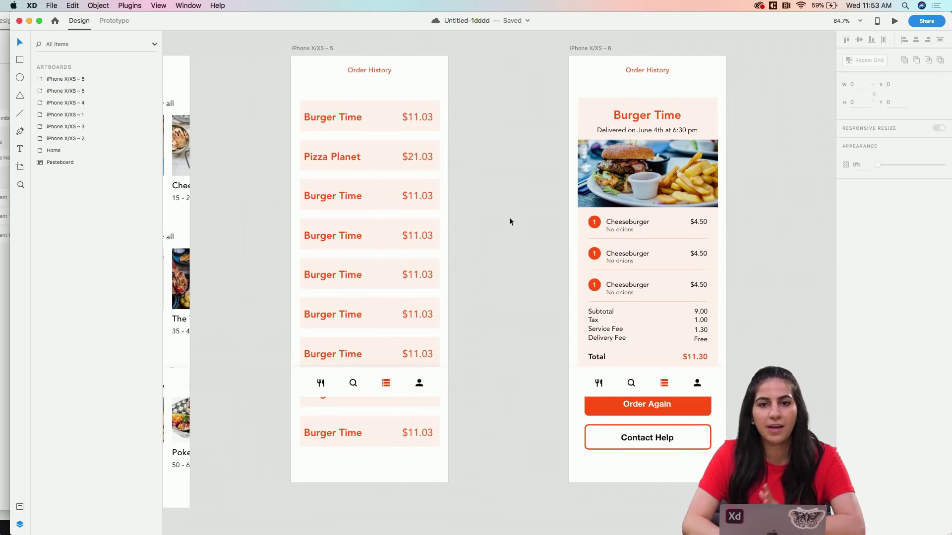
Switch to Discord, browse the design-feedback channel and view the Under 30 Min food delivery mockup at larger size
left_click(584, 525)
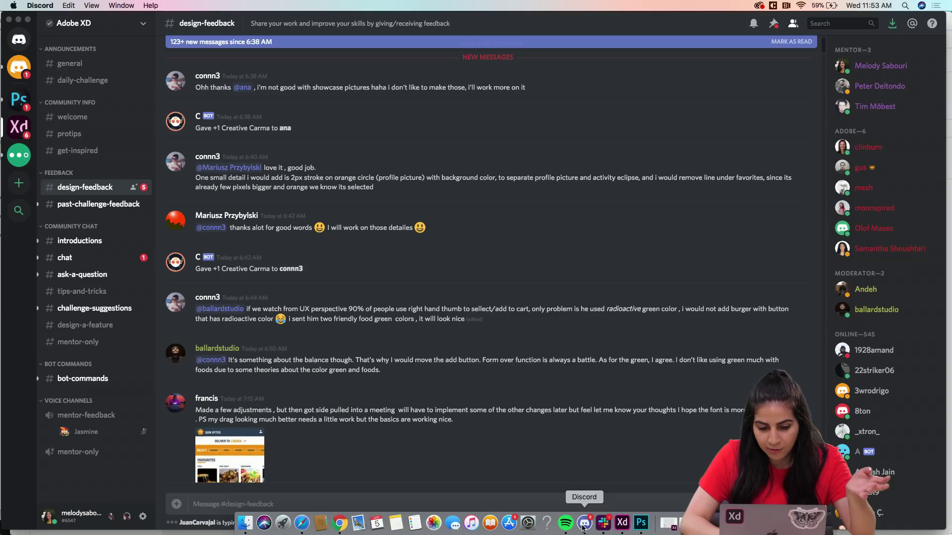
scroll(340, 292, "down", 4)
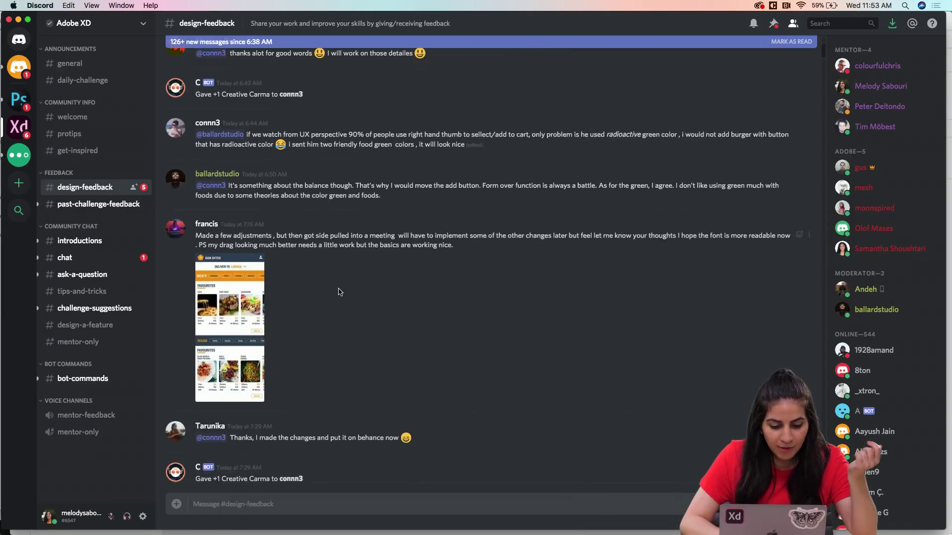
scroll(340, 292, "down", 3)
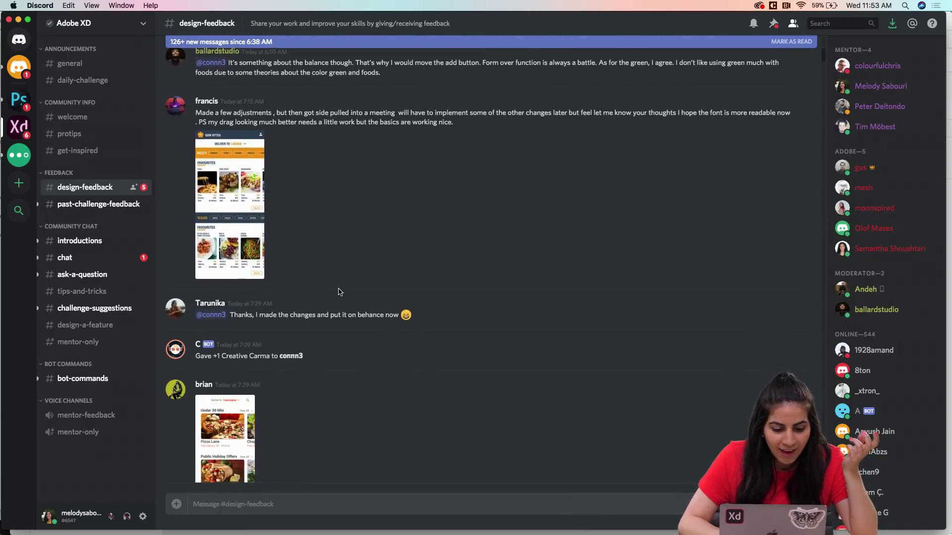
scroll(340, 291, "down", 4)
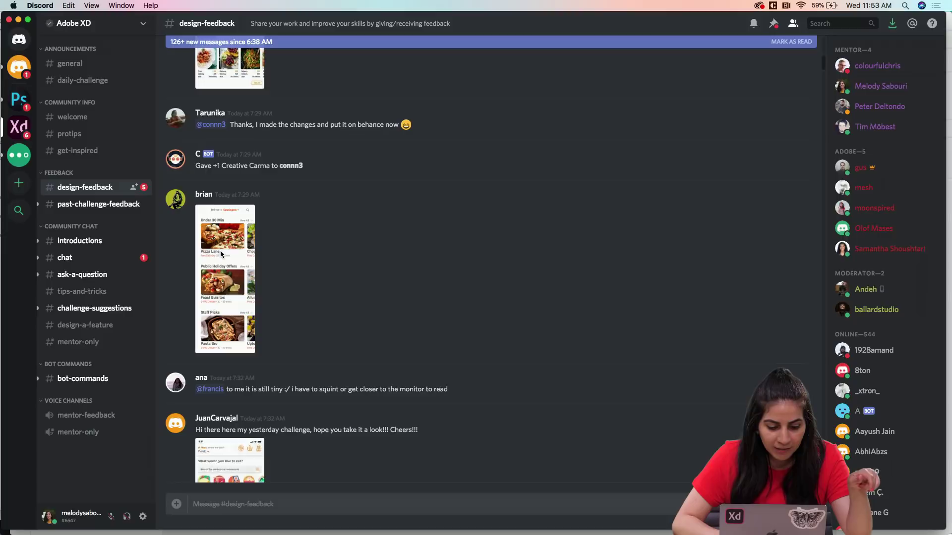
left_click(221, 251)
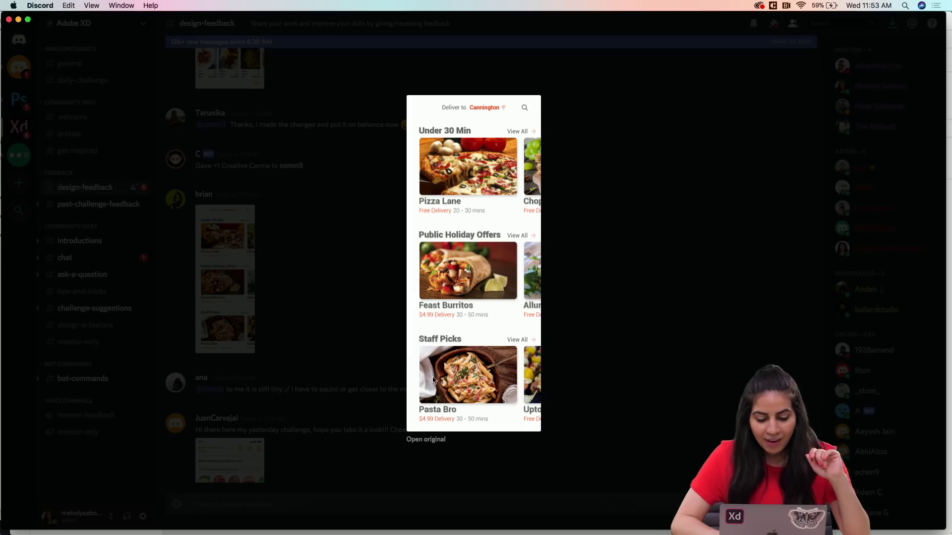
left_click(381, 353)
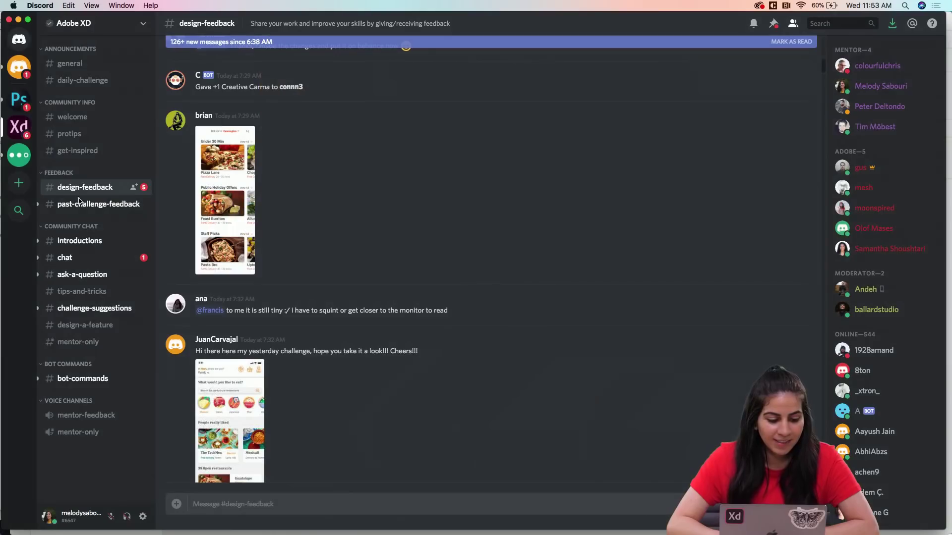
Read through the new messages in the Adobe XD server's chat channel and go back to design-feedback
left_click(74, 264)
scroll(300, 238, "down", 10)
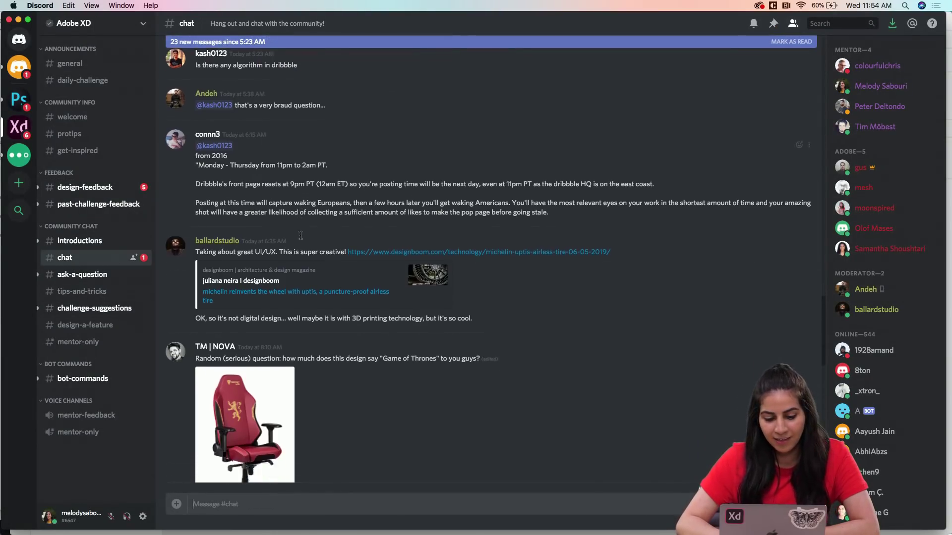
scroll(300, 237, "down", 5)
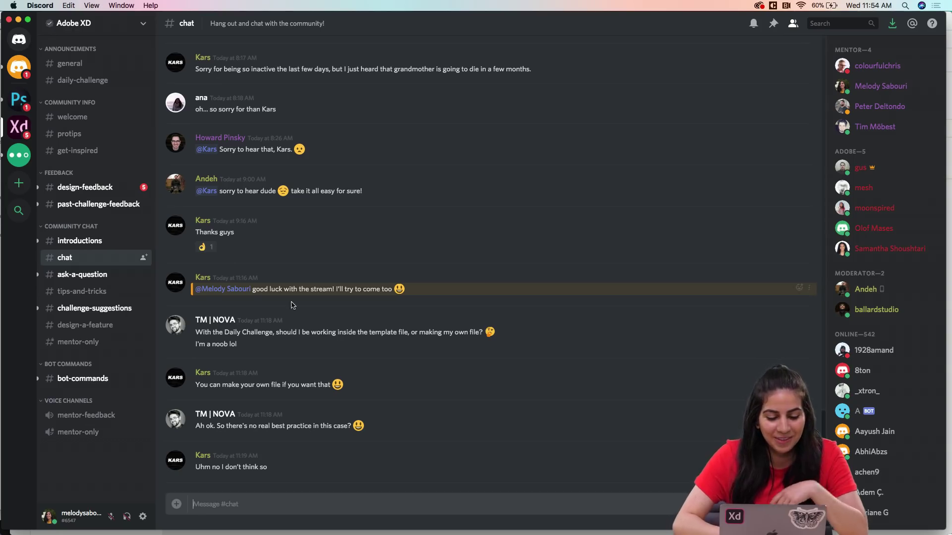
scroll(304, 255, "up", 15)
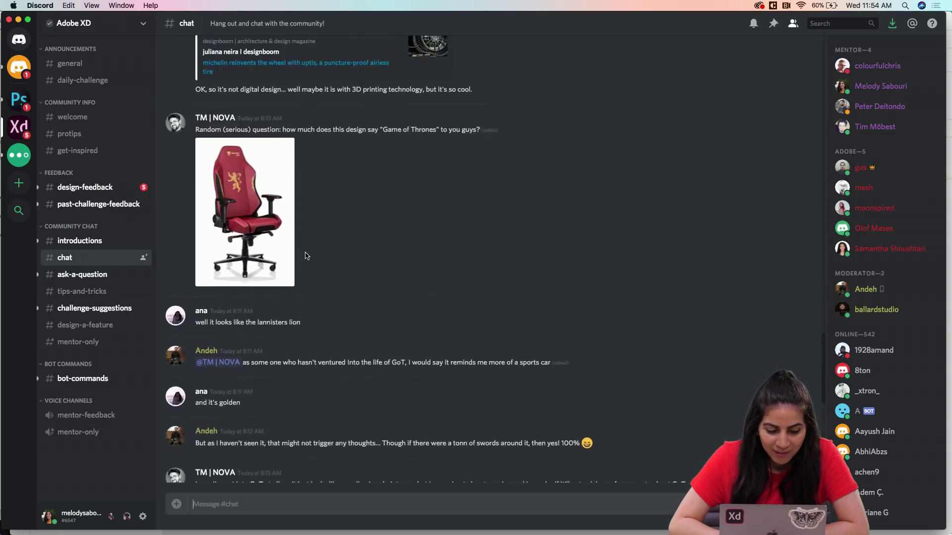
left_click(94, 192)
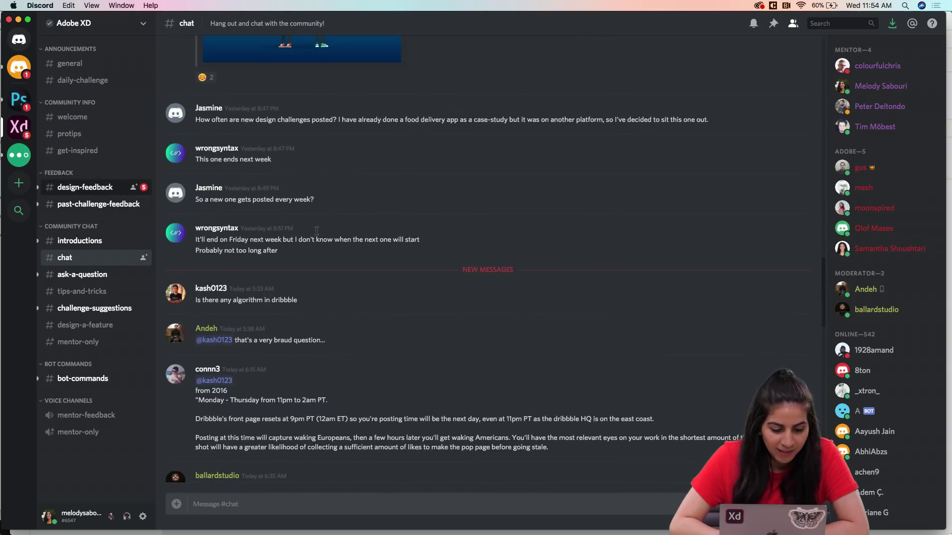